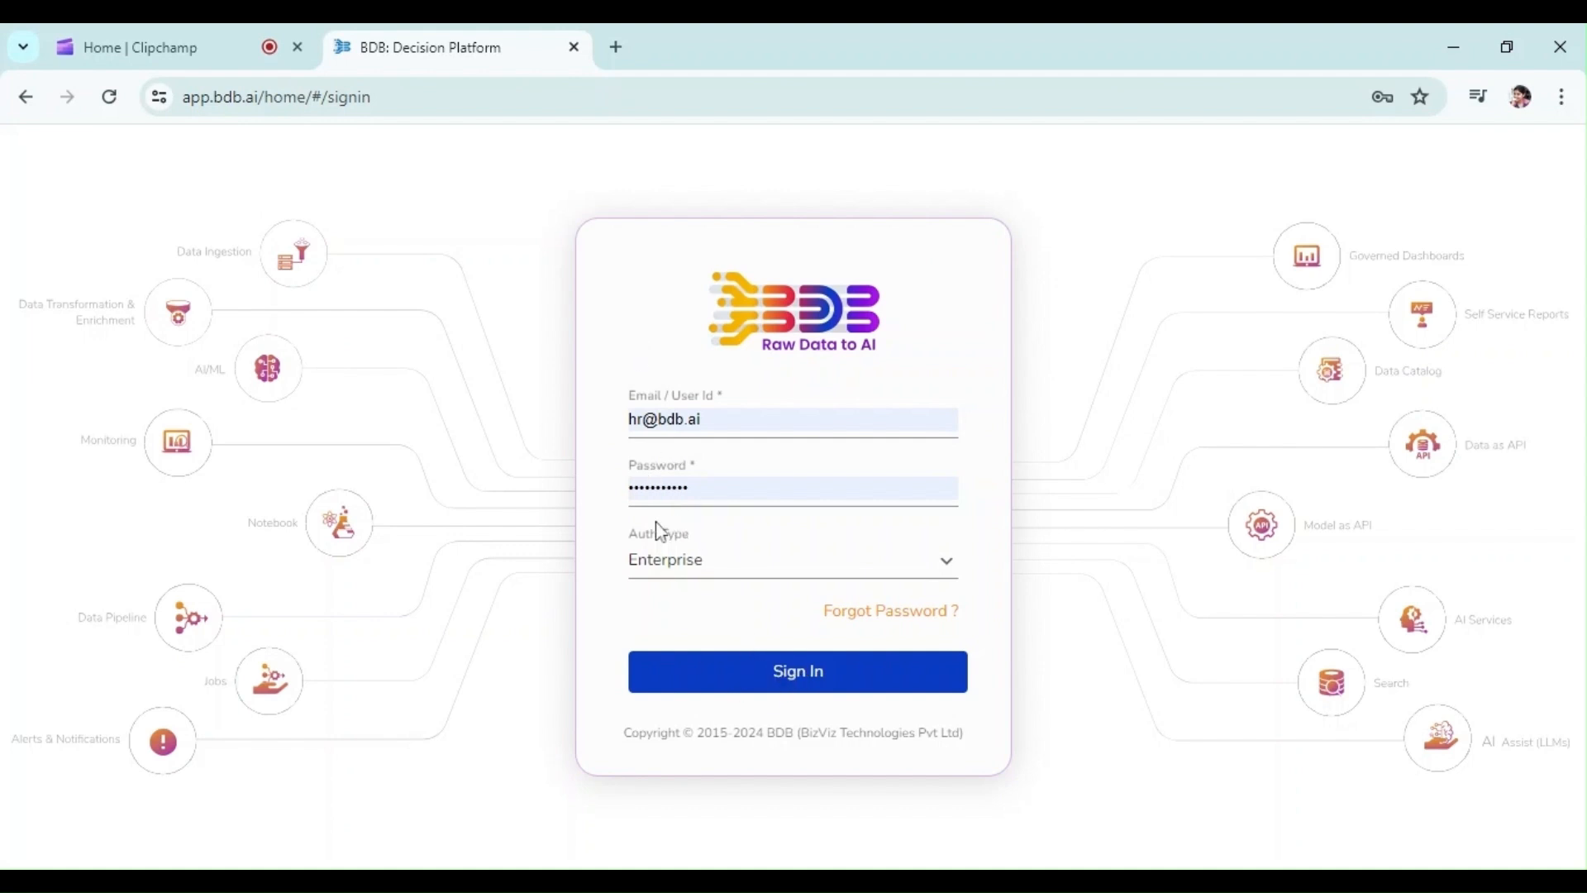
Sign in with the prefilled credentials and browse the Employee Analytics folder before returning to My Documents
click(758, 690)
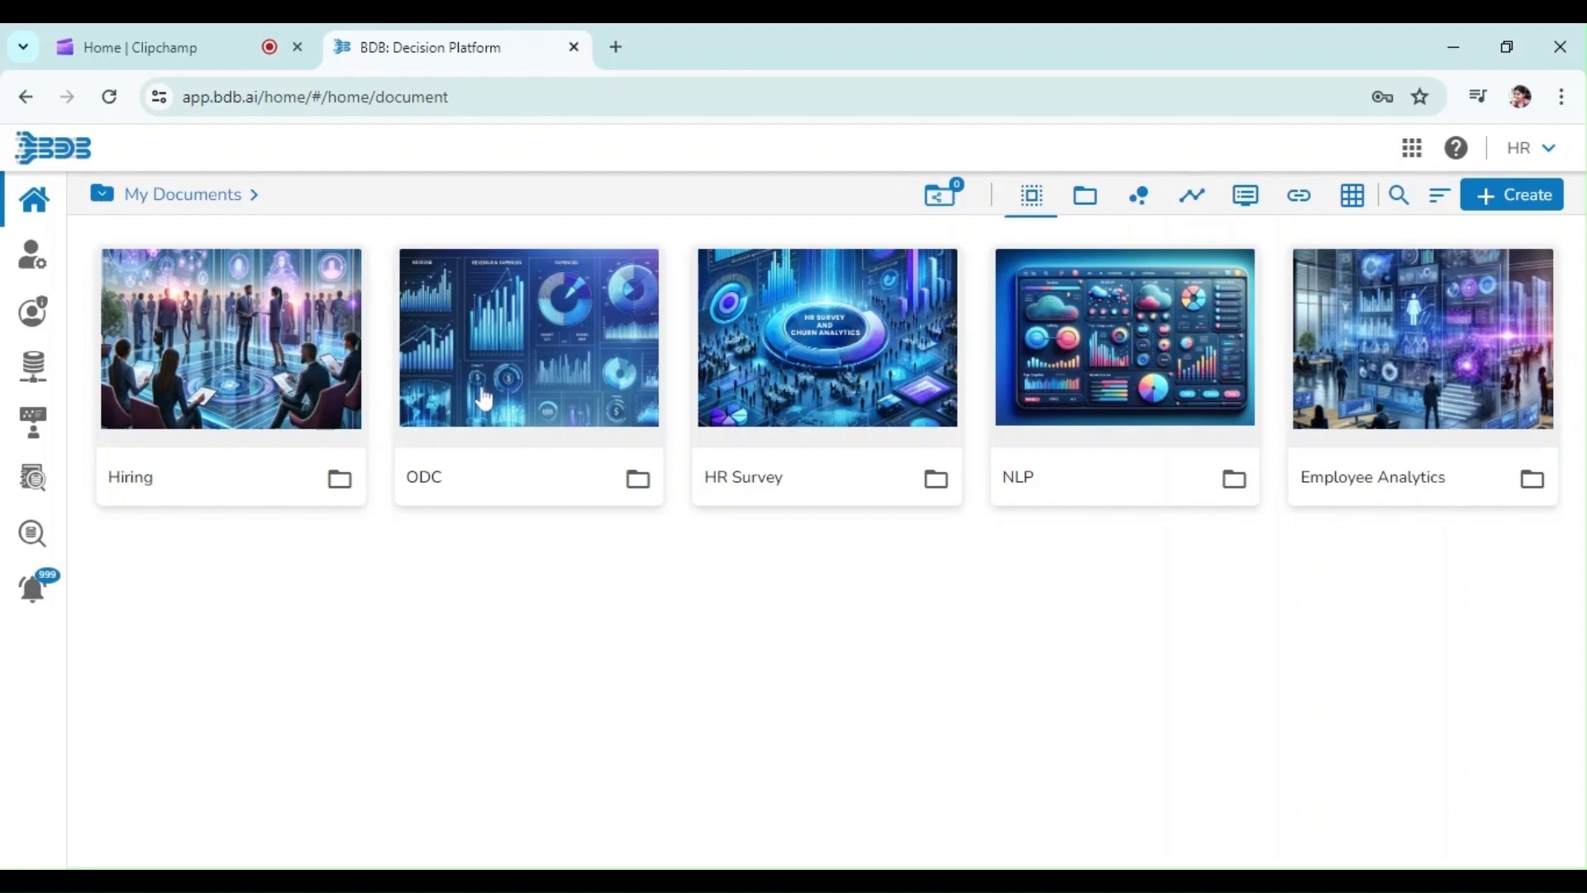
click(1337, 415)
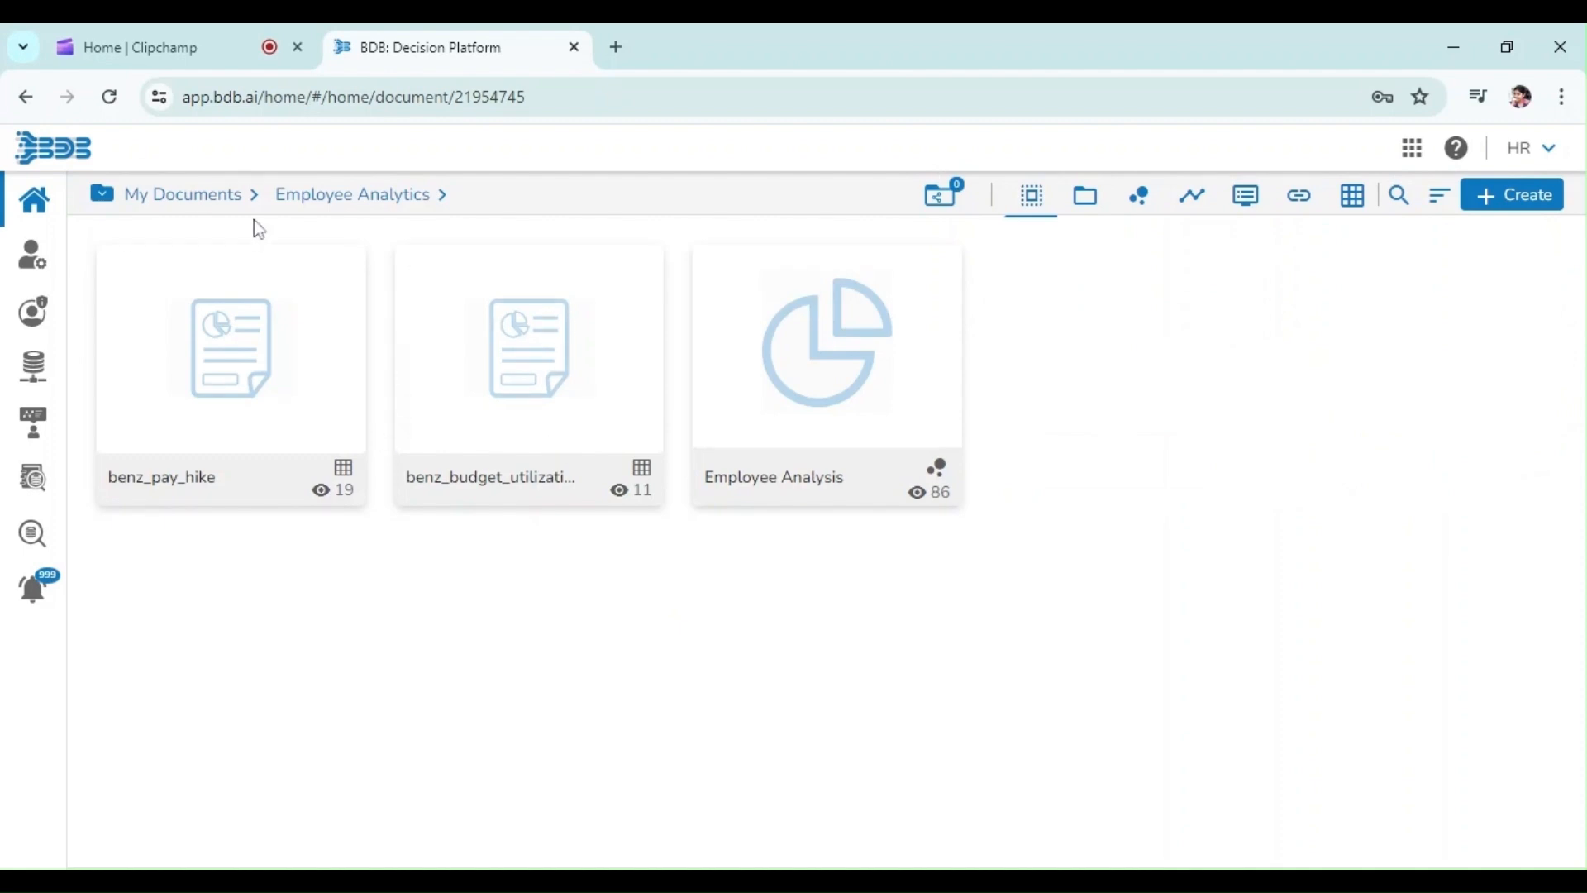
click(202, 195)
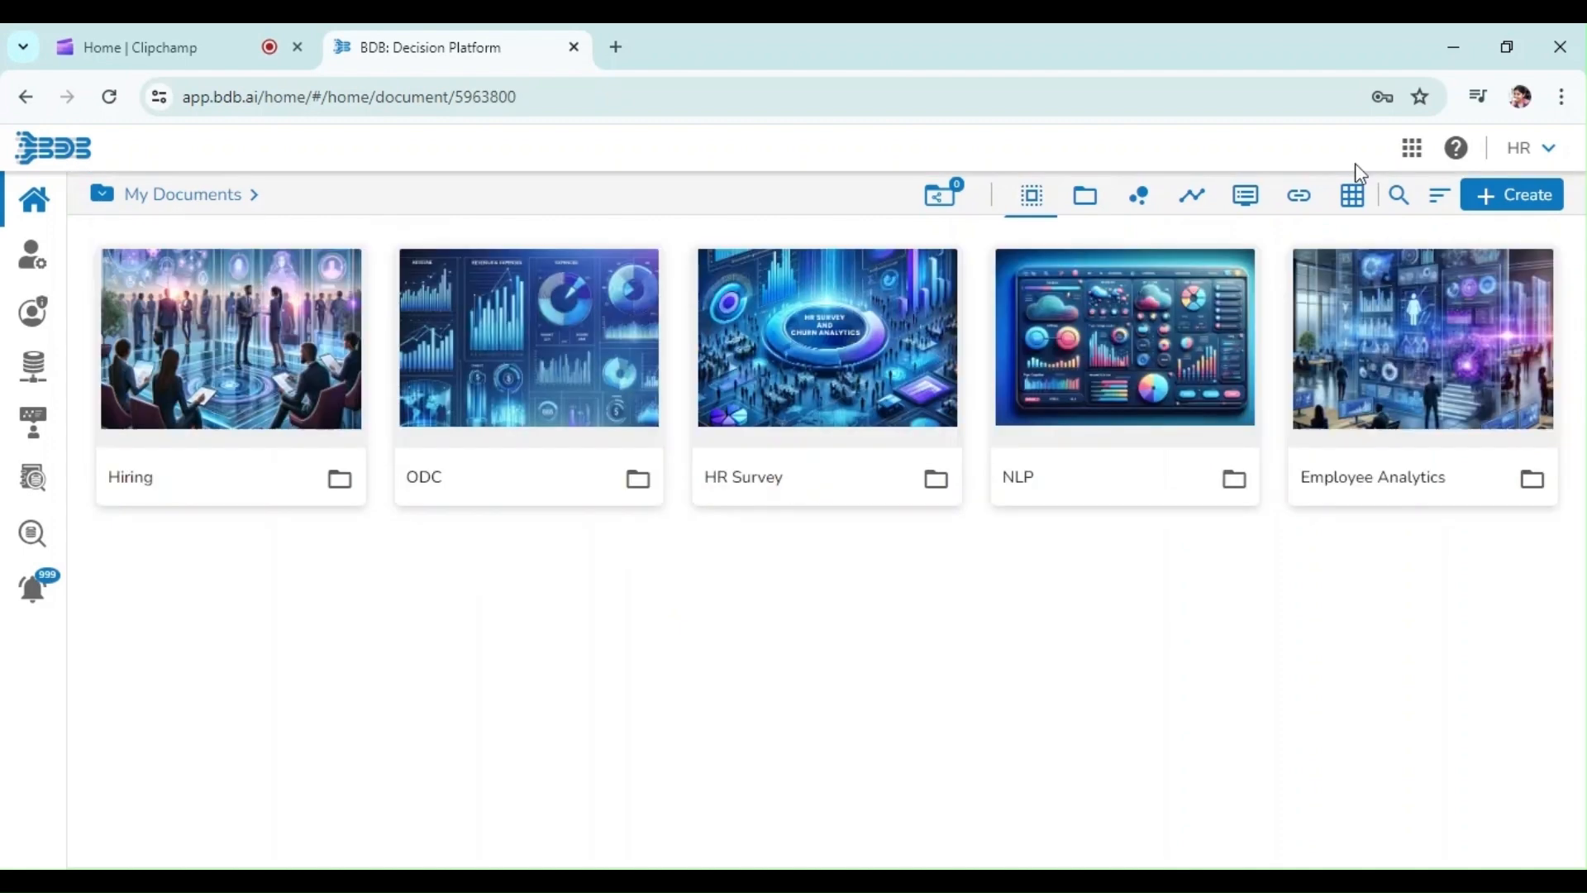
Open the Data Center app and go to its Data Sandbox list
click(1414, 156)
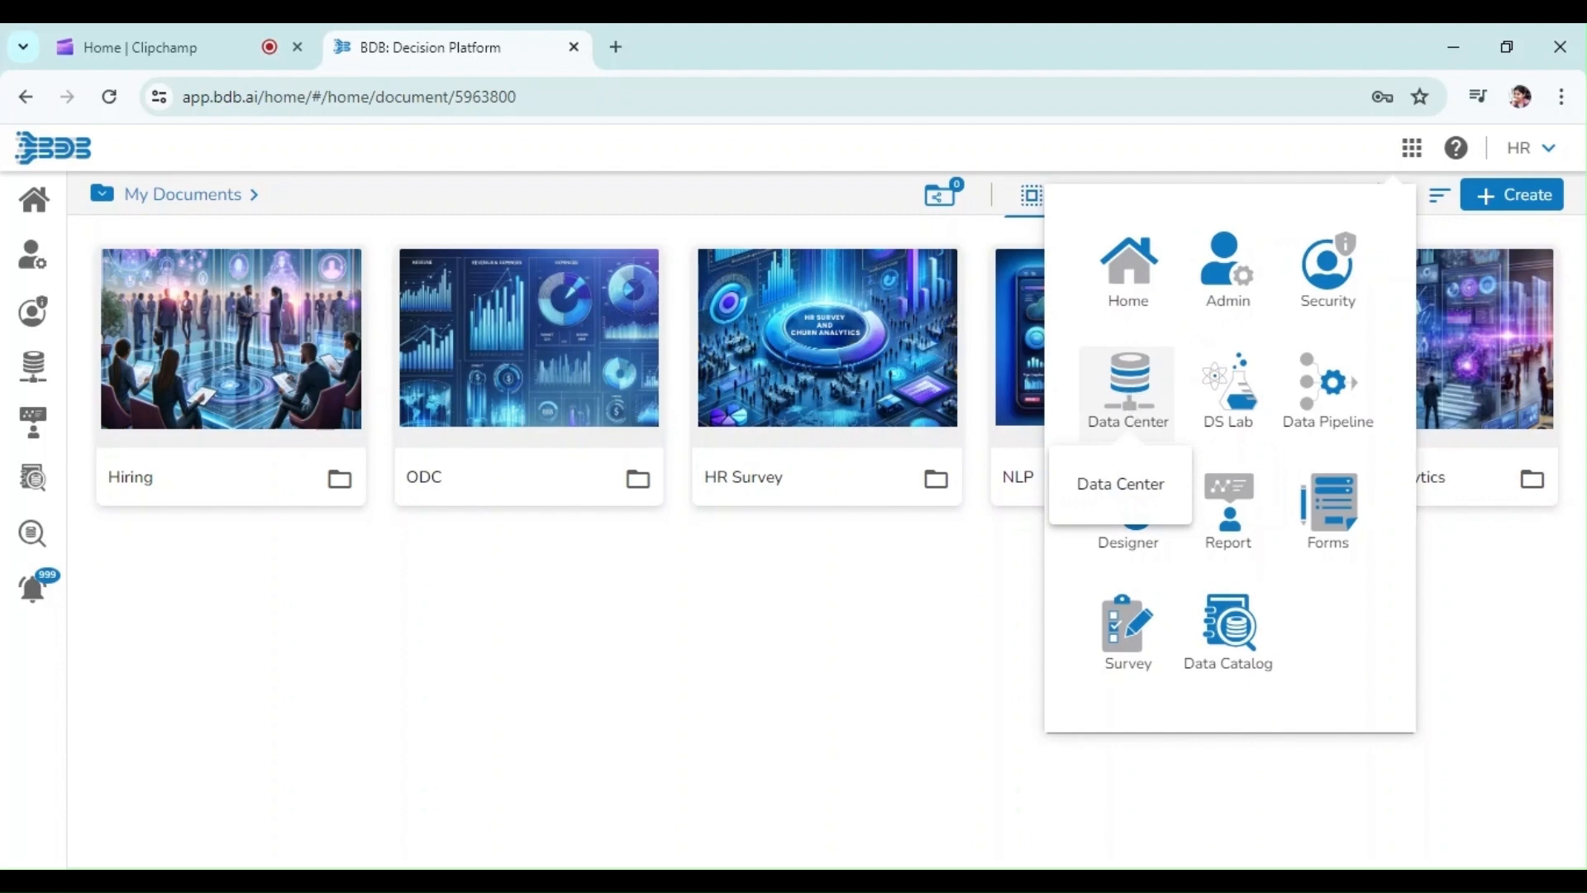
click(1129, 386)
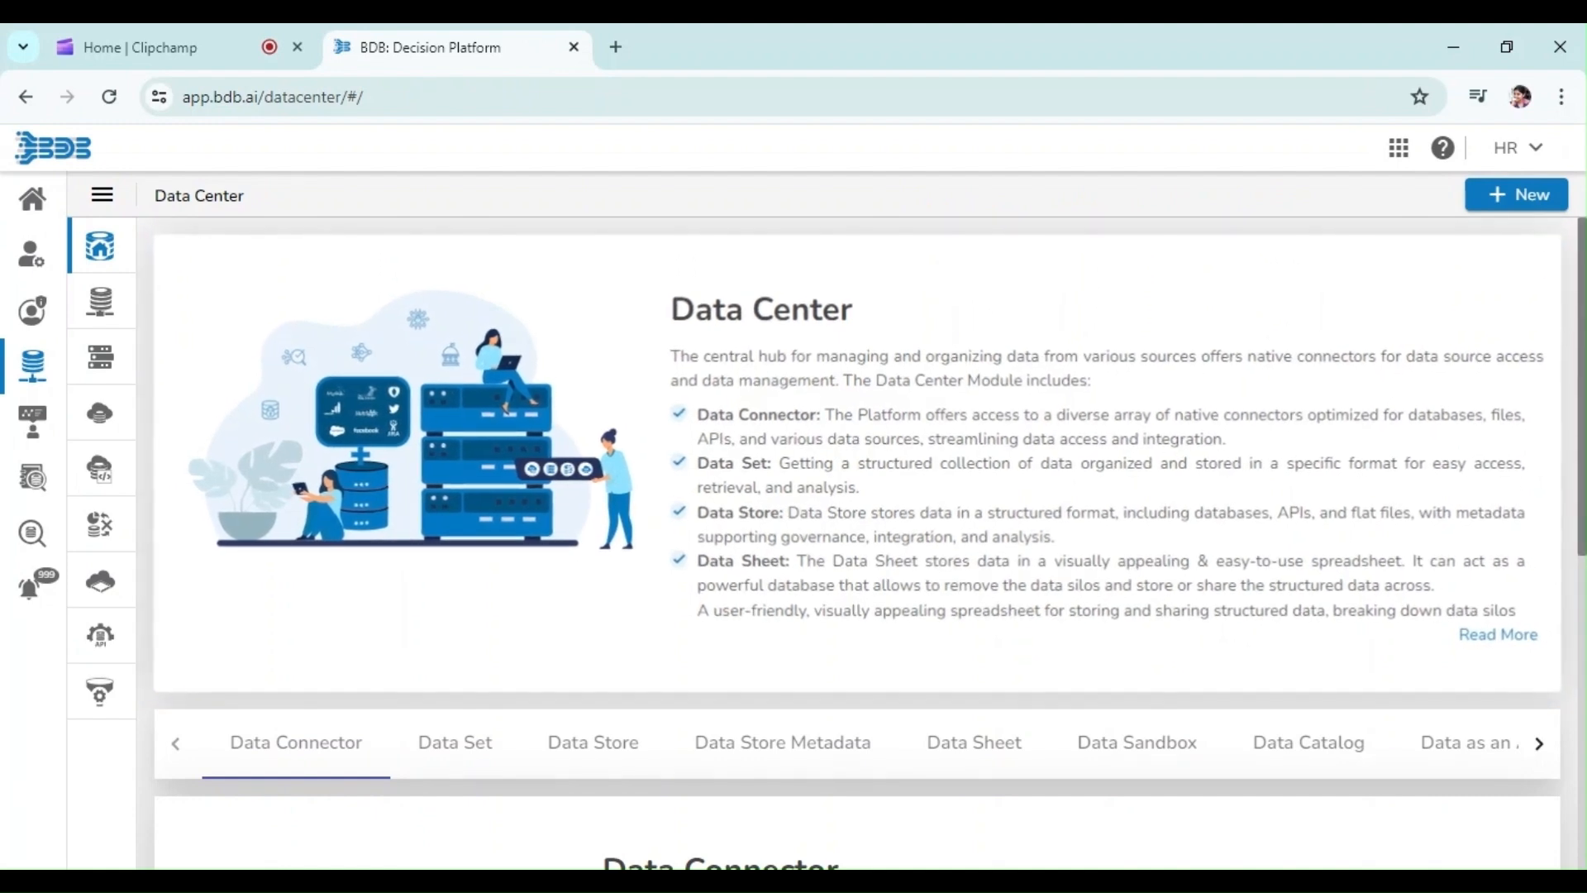
scroll(868, 538, down, 4)
scroll(324, 538, down, 2)
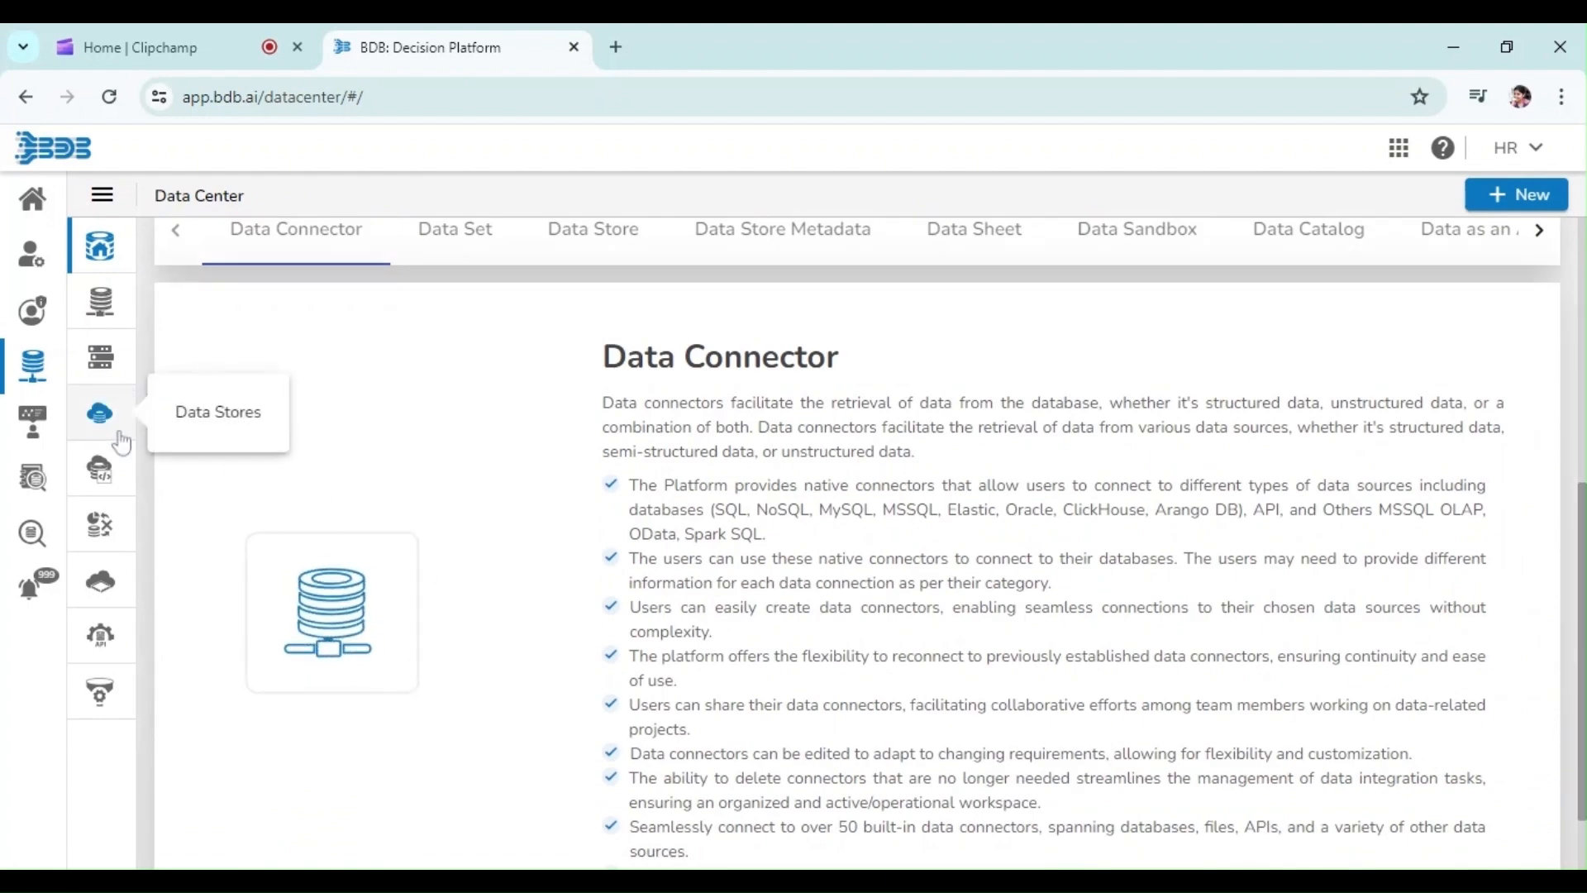
click(100, 589)
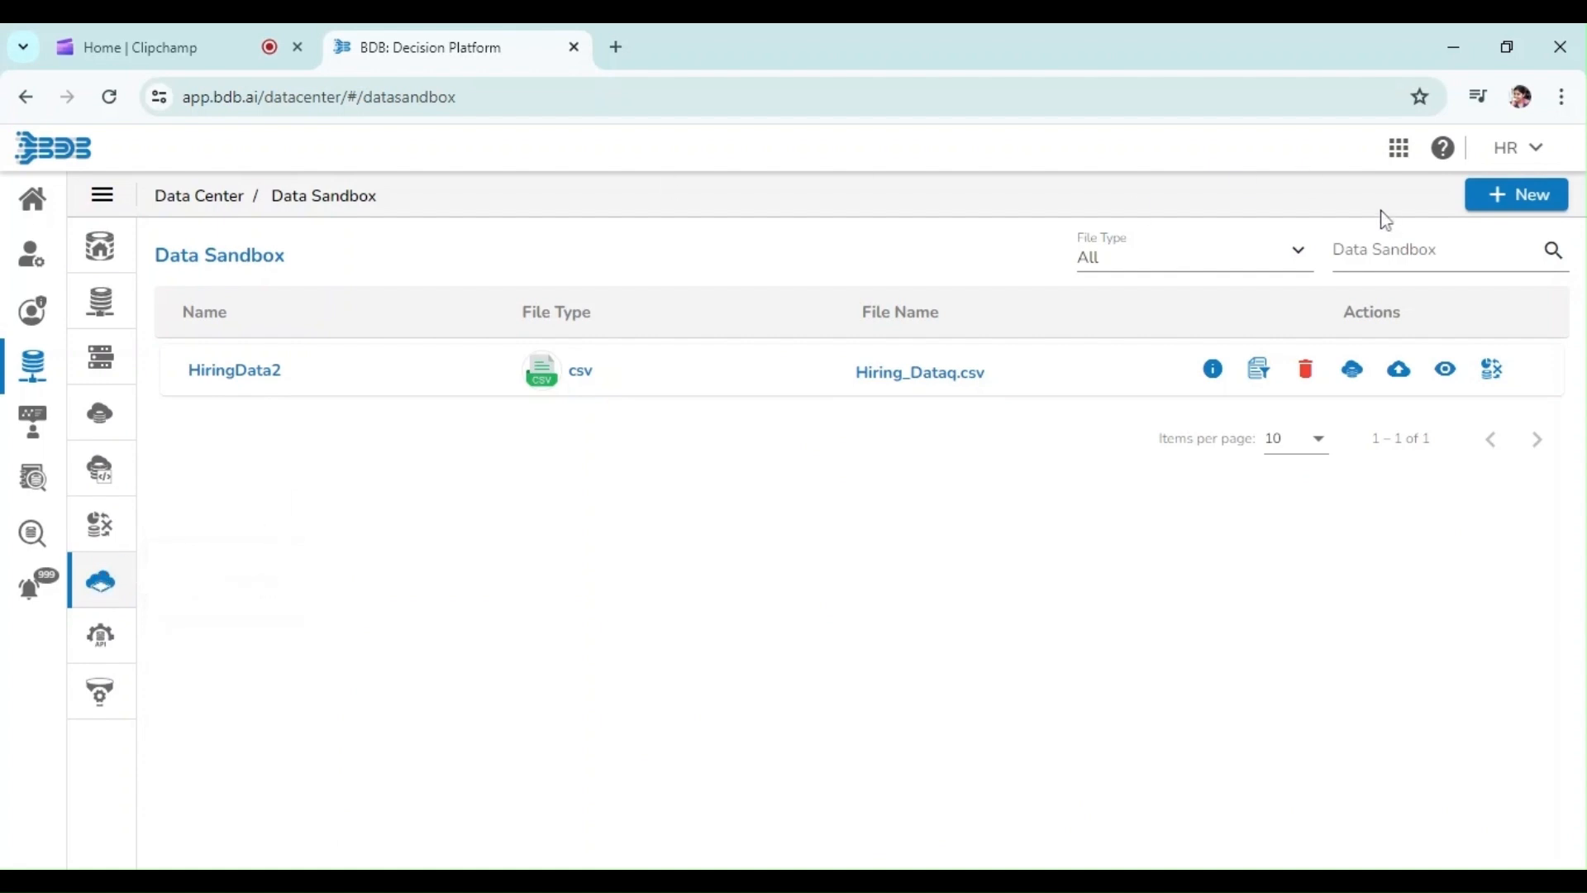
Create a new Data Sandbox named Hiring Data with description Hiring job workflow1, uploading the Hiring_Data.csv file
click(1526, 202)
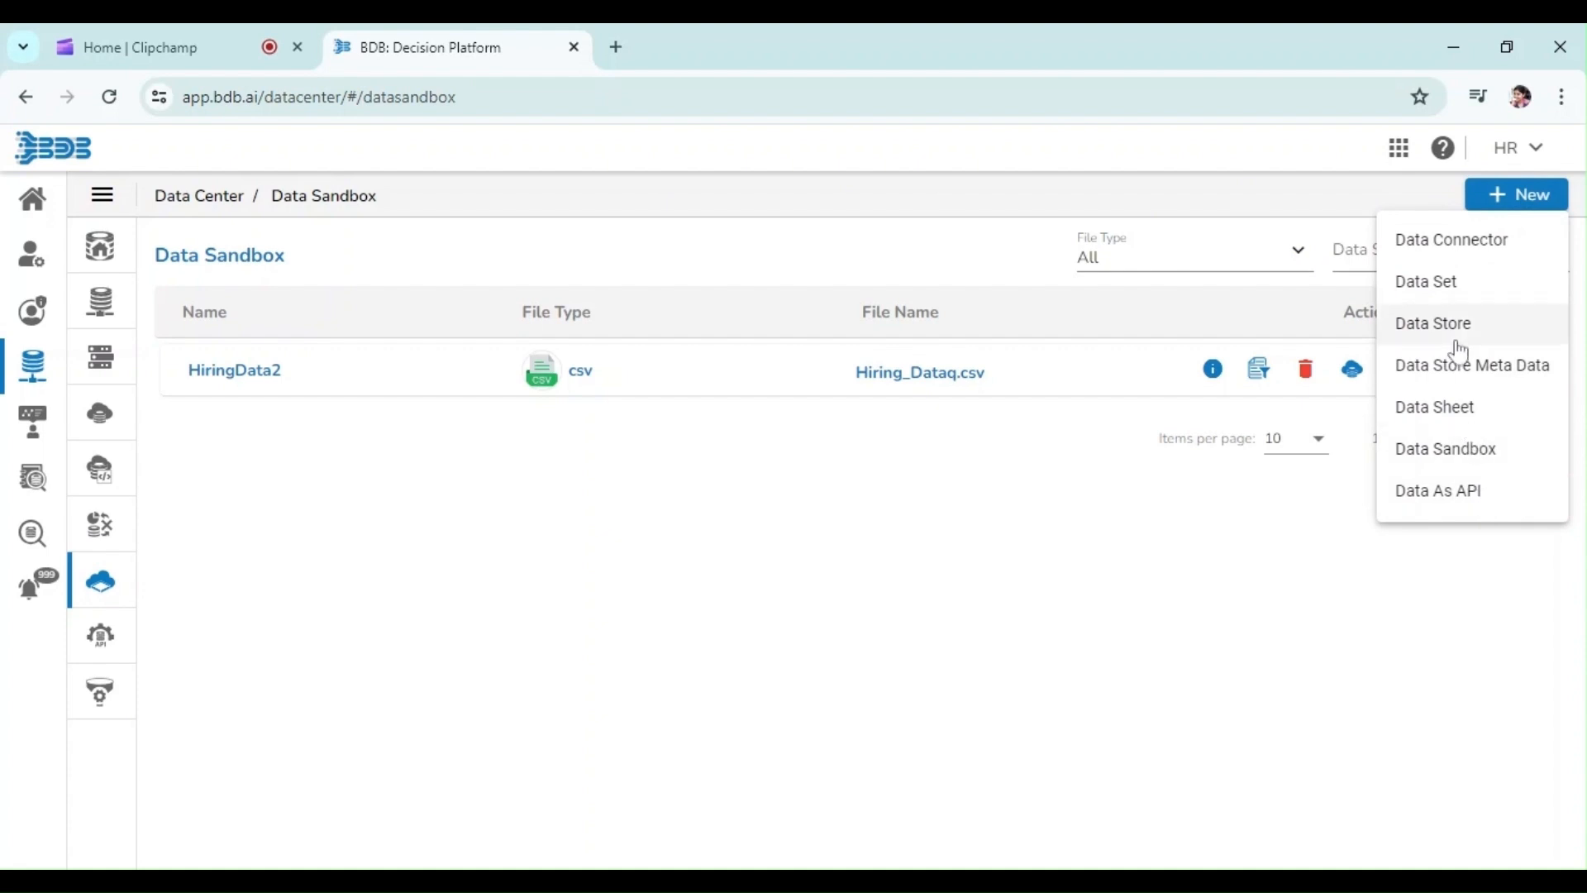
click(1449, 450)
click(707, 334)
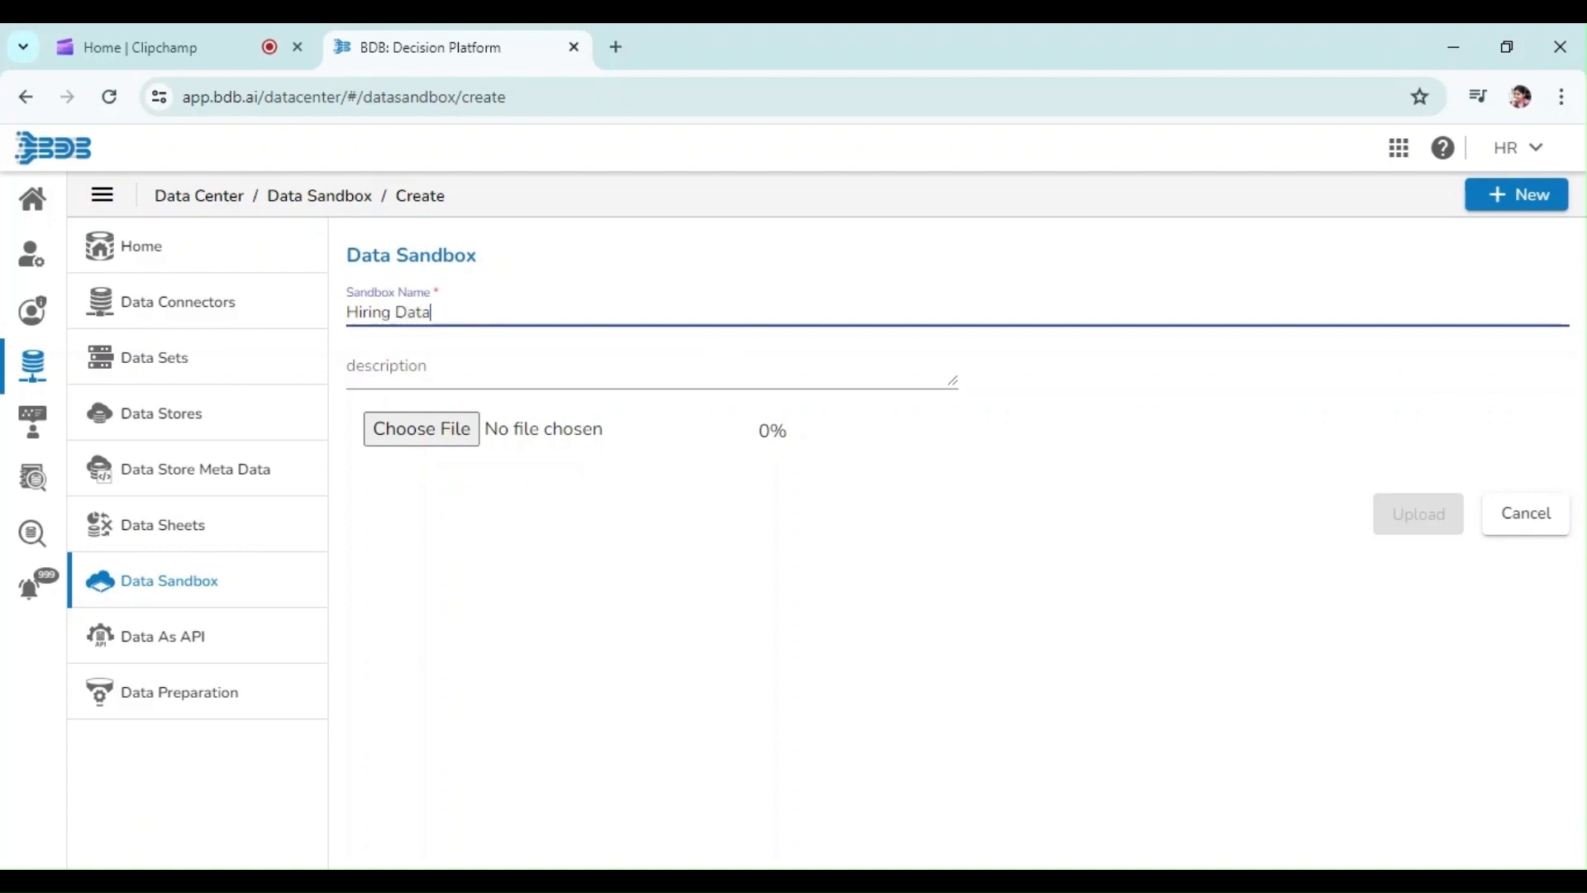
click(678, 372)
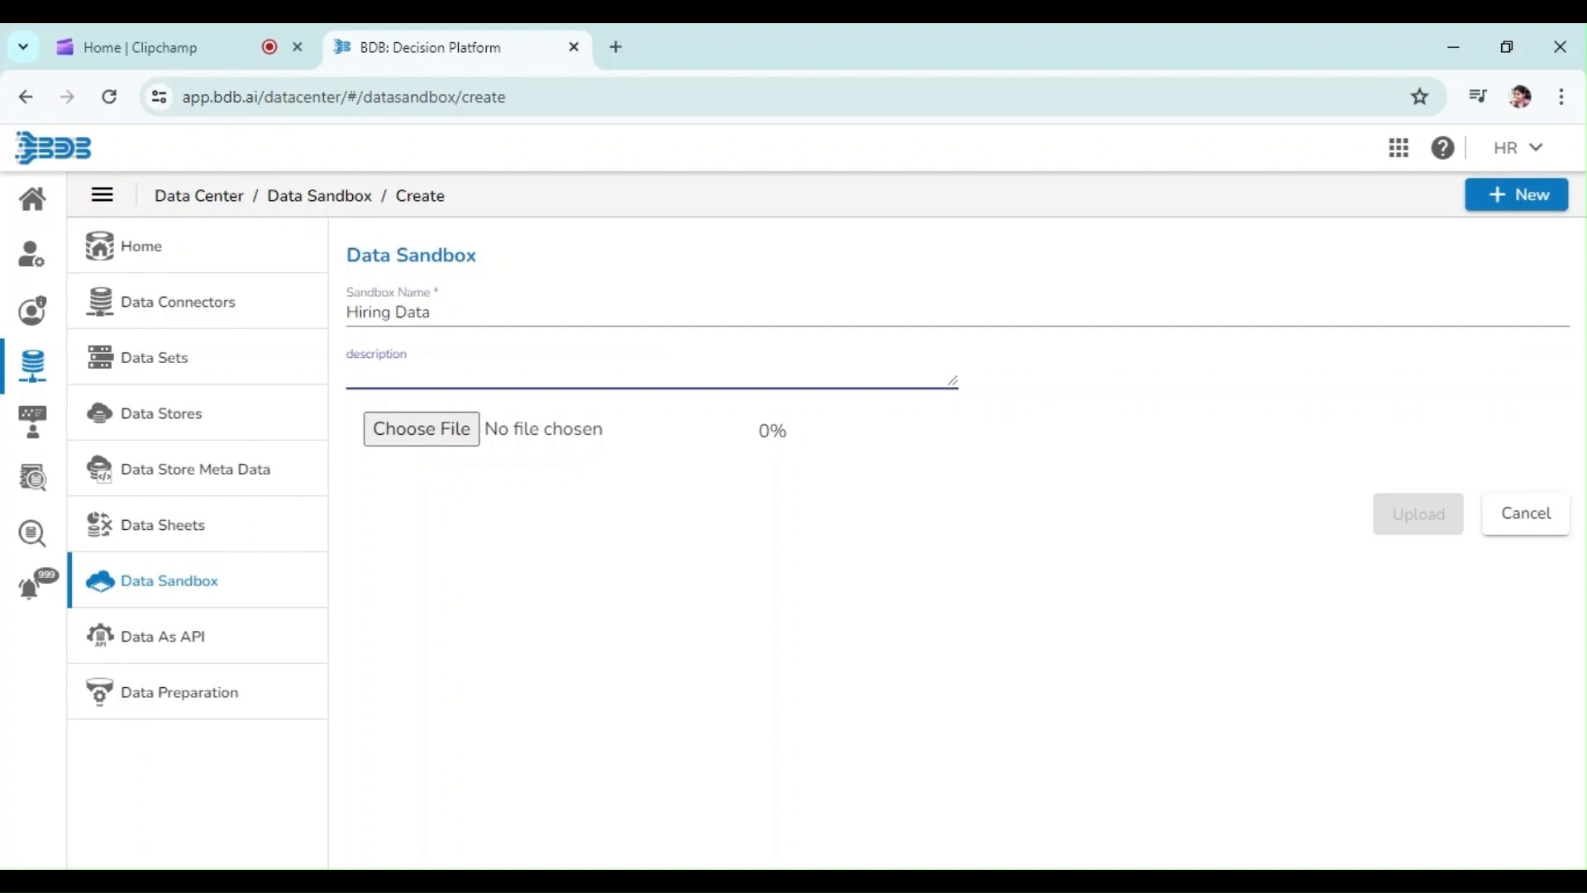
text(jOB wORKFLO)
key(BackSpace)
key(BackSpace)
key(BackSpace)
key(BackSpace)
key(BackSpace)
key(BackSpace)
key(BackSpace)
key(BackSpace)
key(BackSpace)
text(Hiring job workflow1)
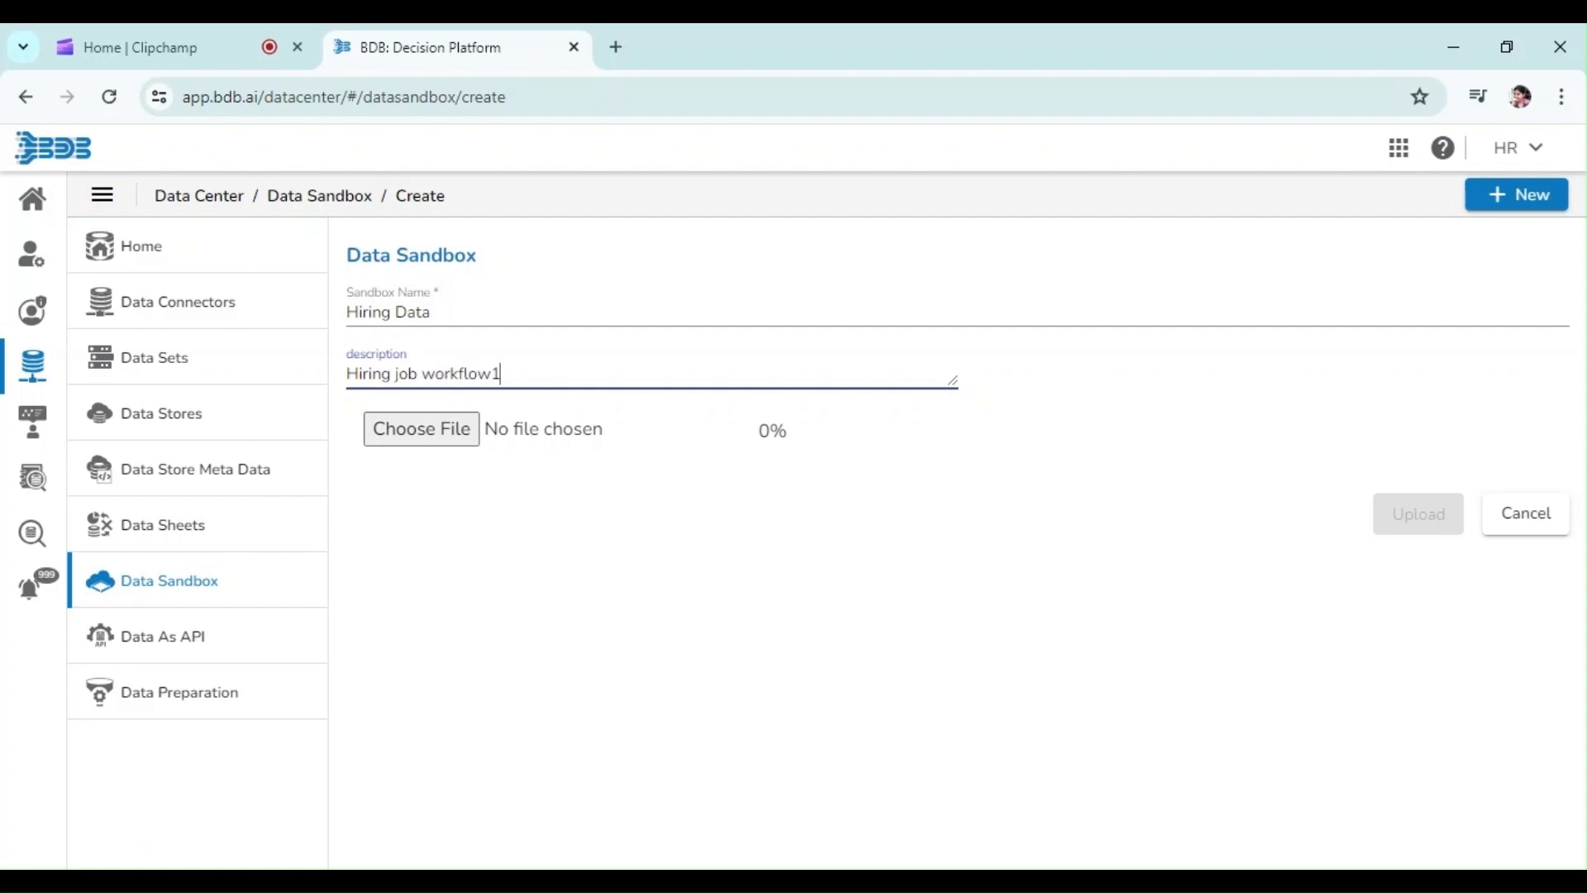
click(372, 440)
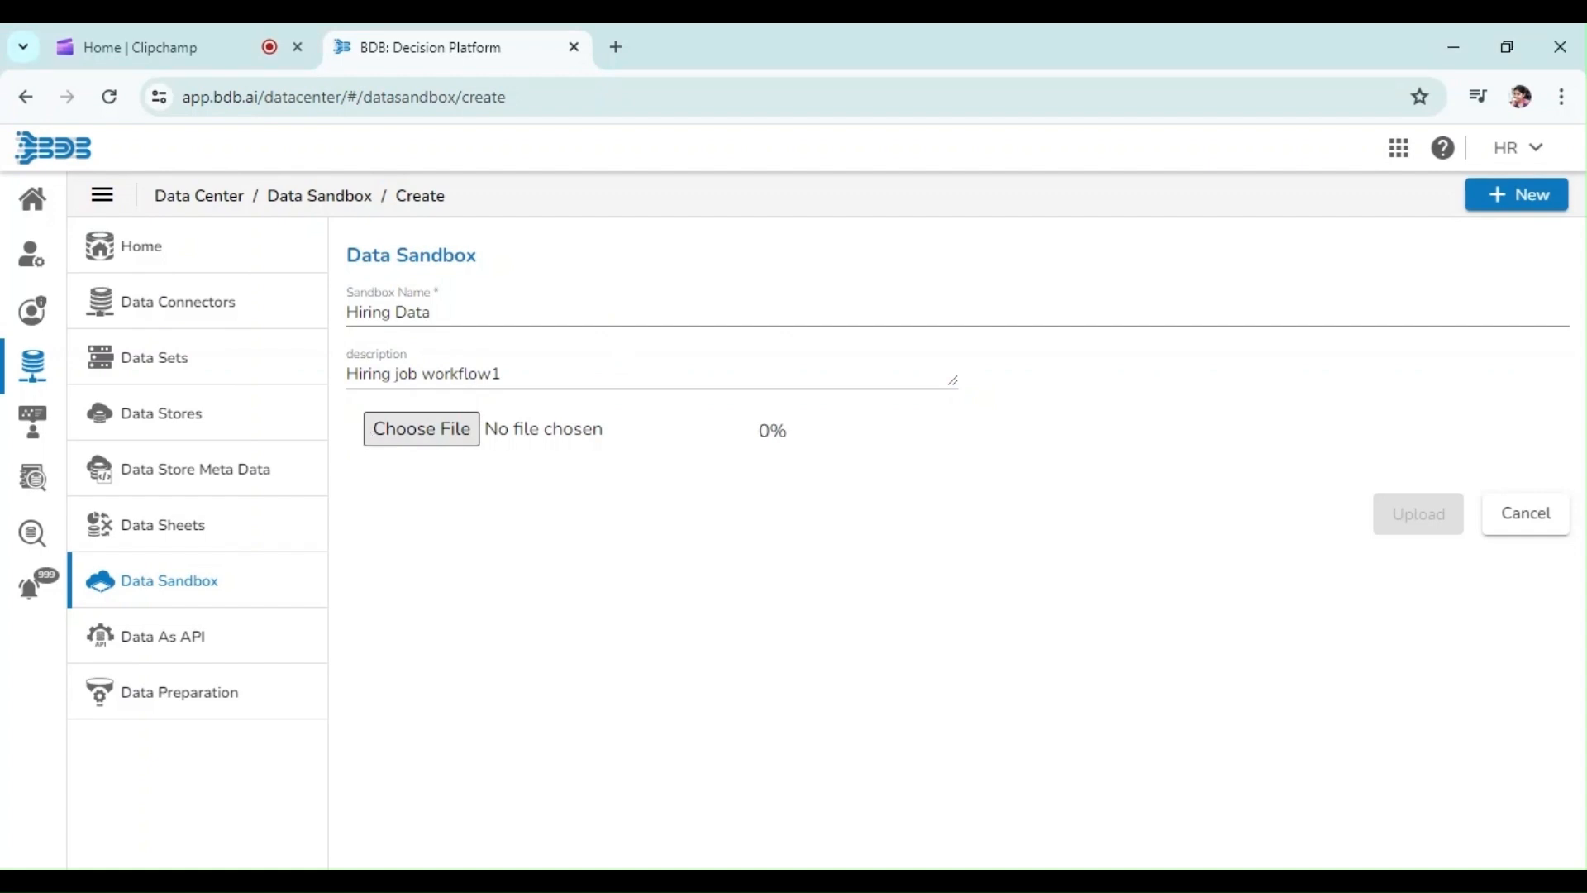
click(1403, 539)
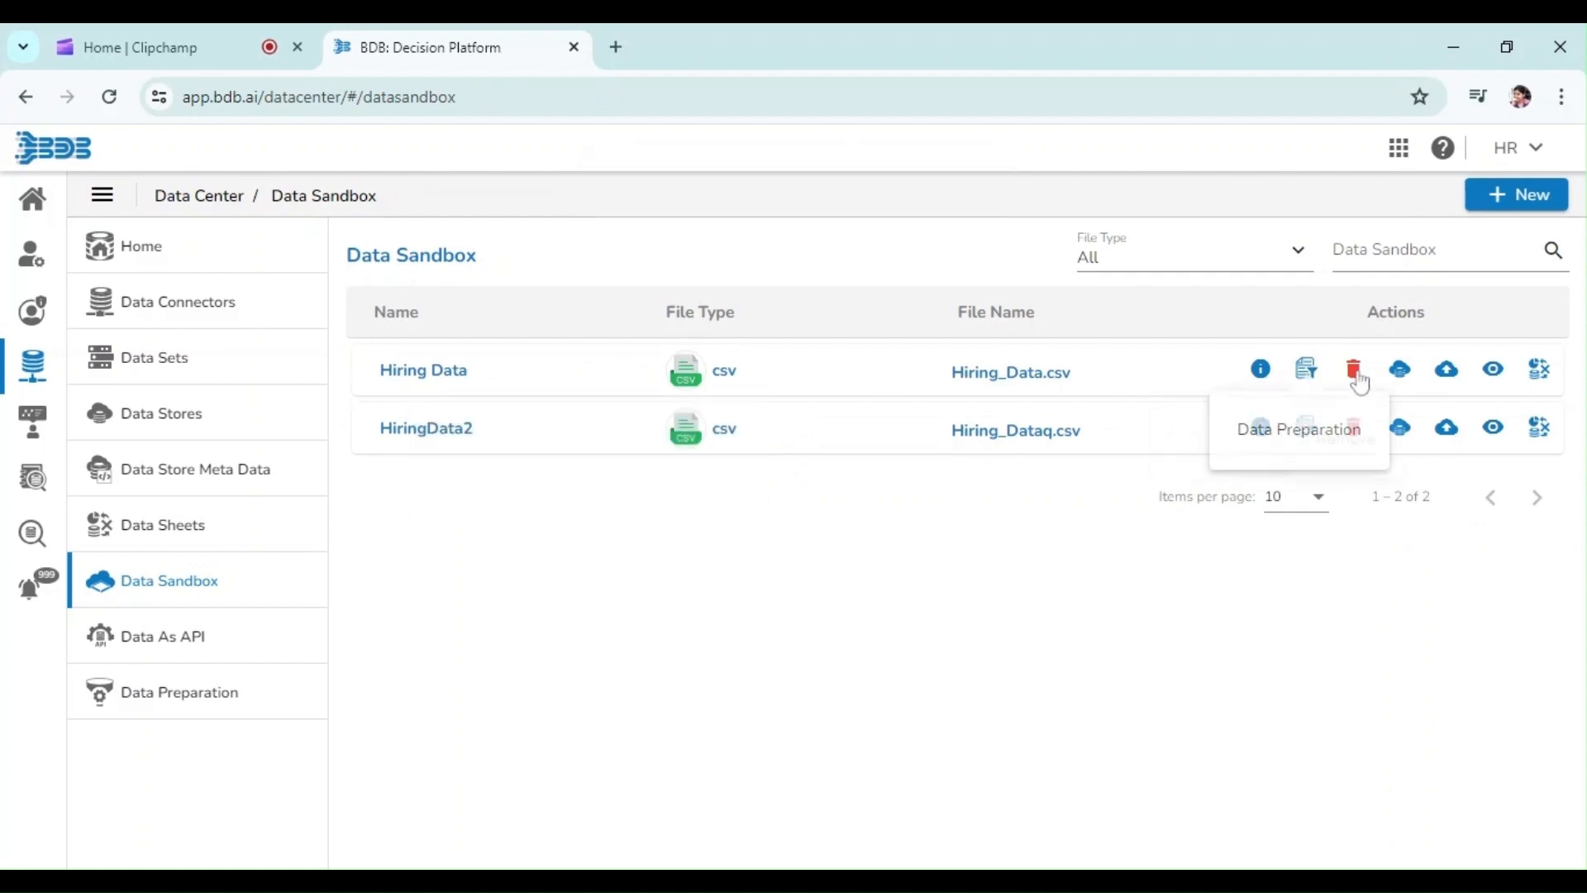
Preview the Hiring Data sandbox contents, then open the Data Pipeline app
click(1492, 372)
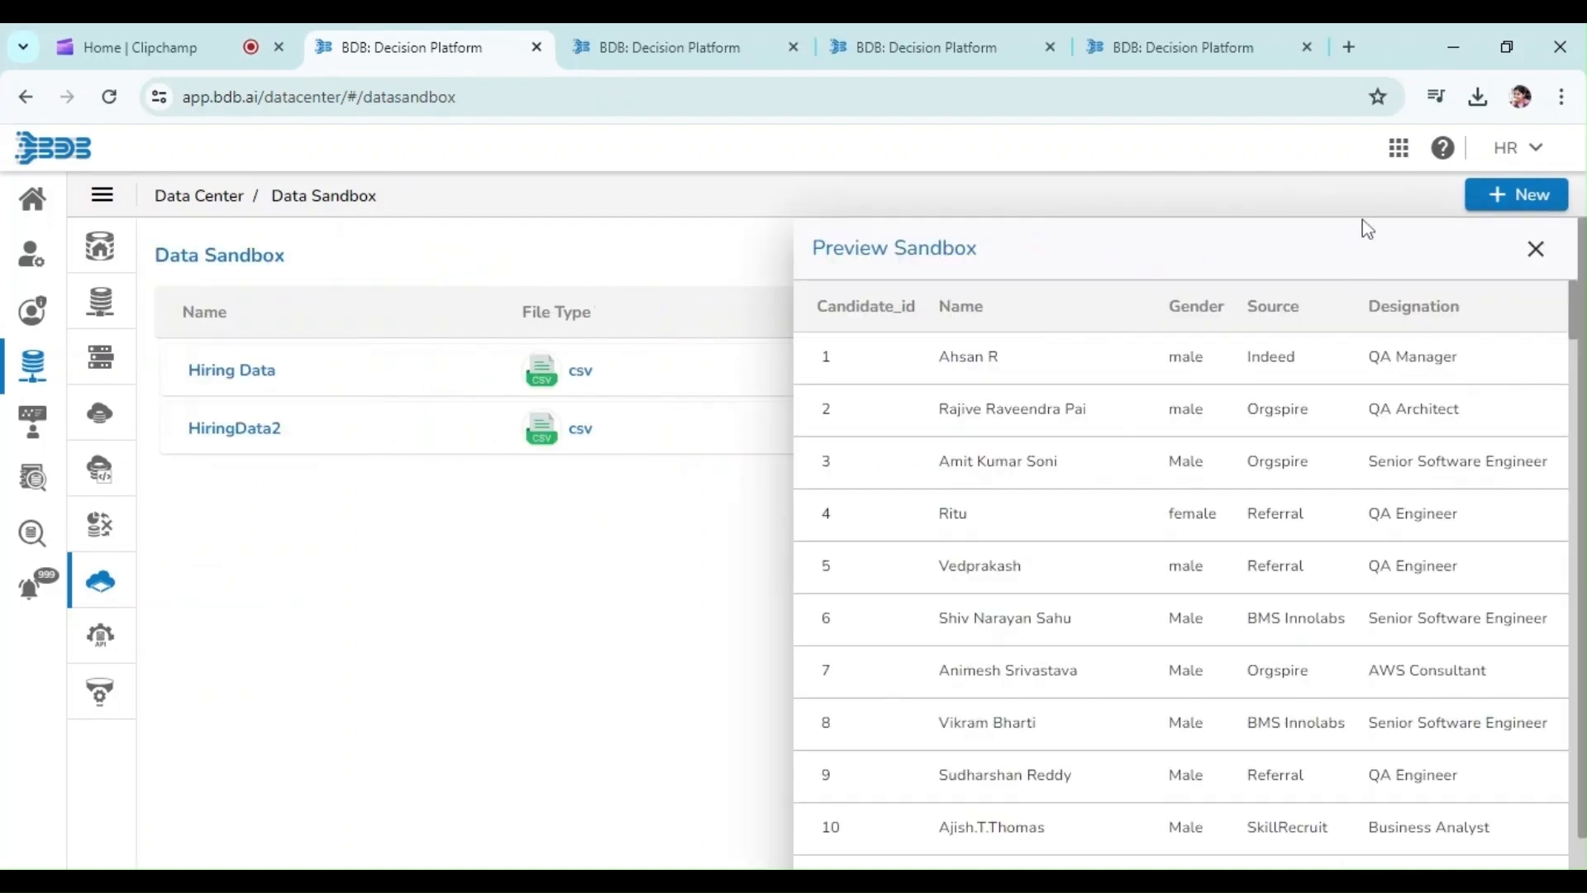
click(1404, 161)
click(1403, 161)
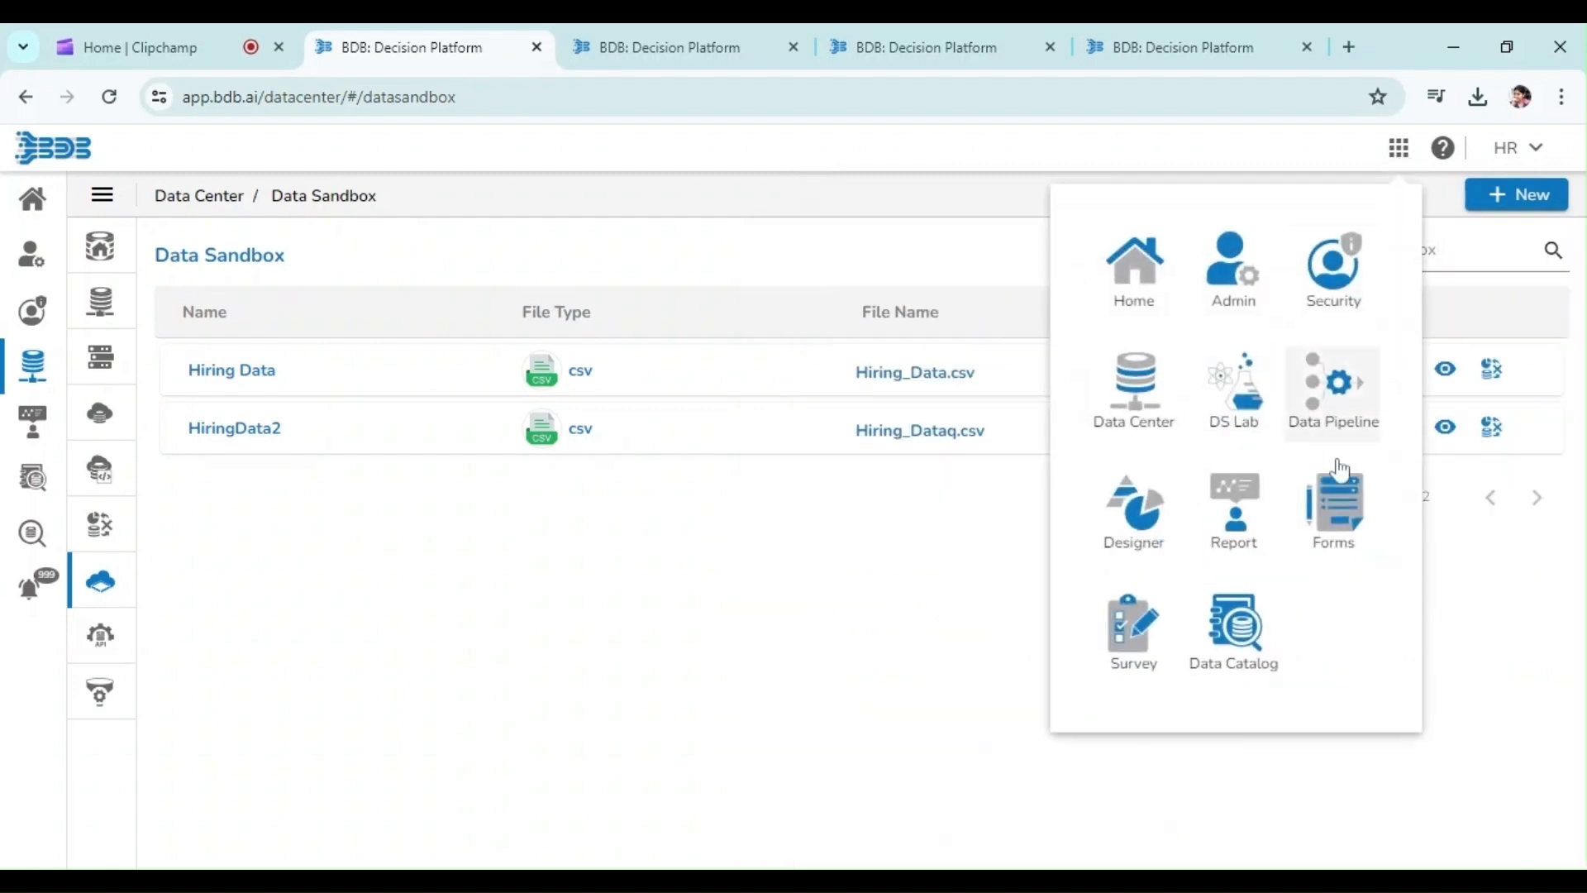
click(1345, 436)
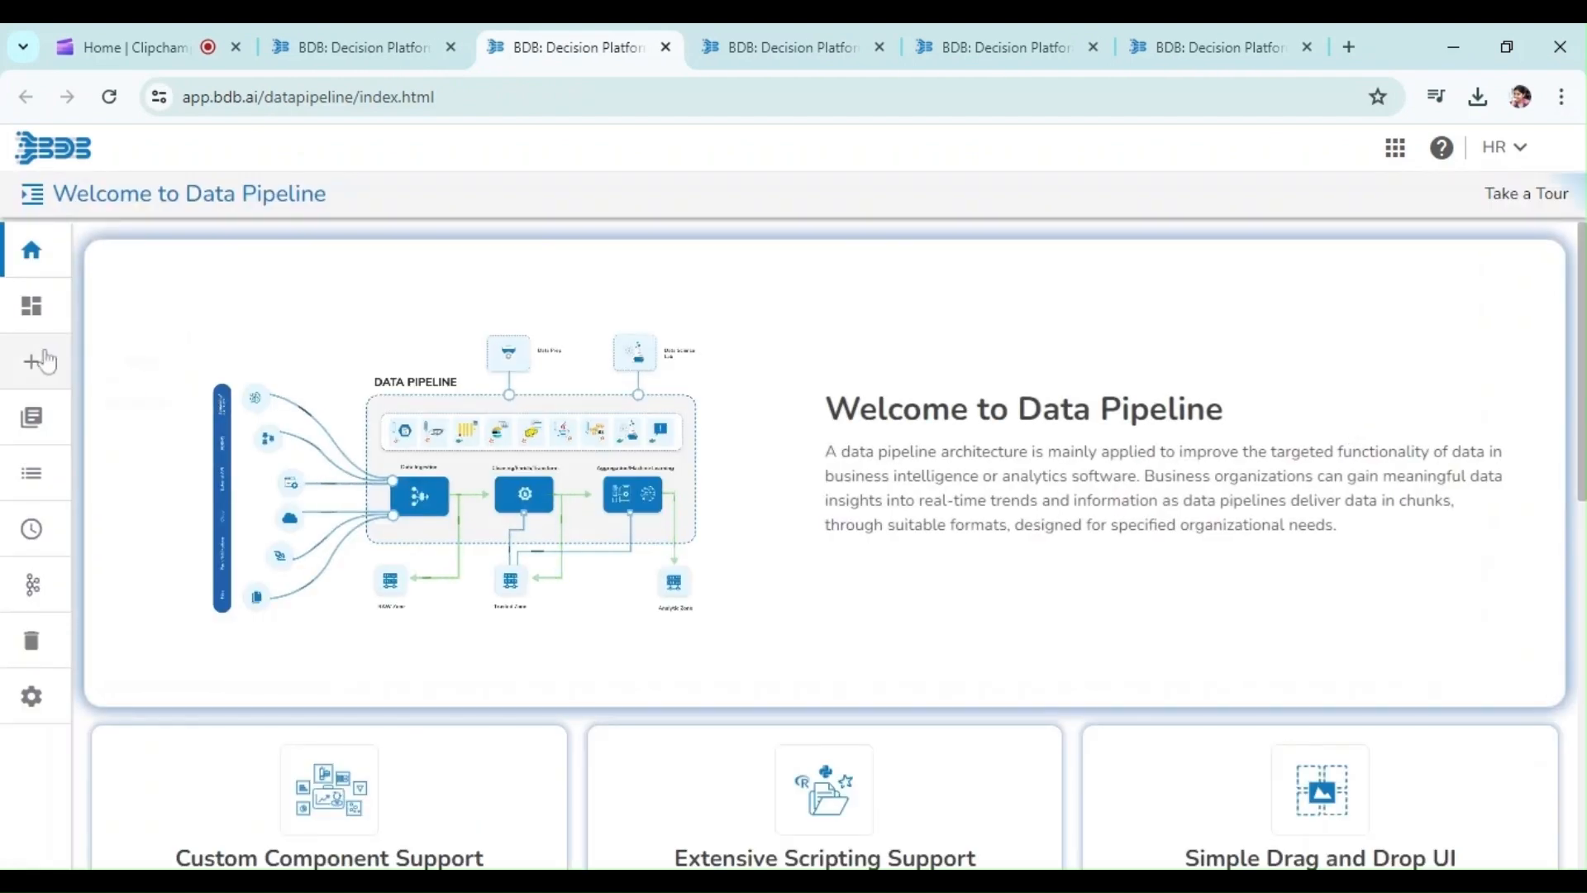
Start creating a new job named Wokflow1 with the description Spark job for Hiring Data
click(33, 357)
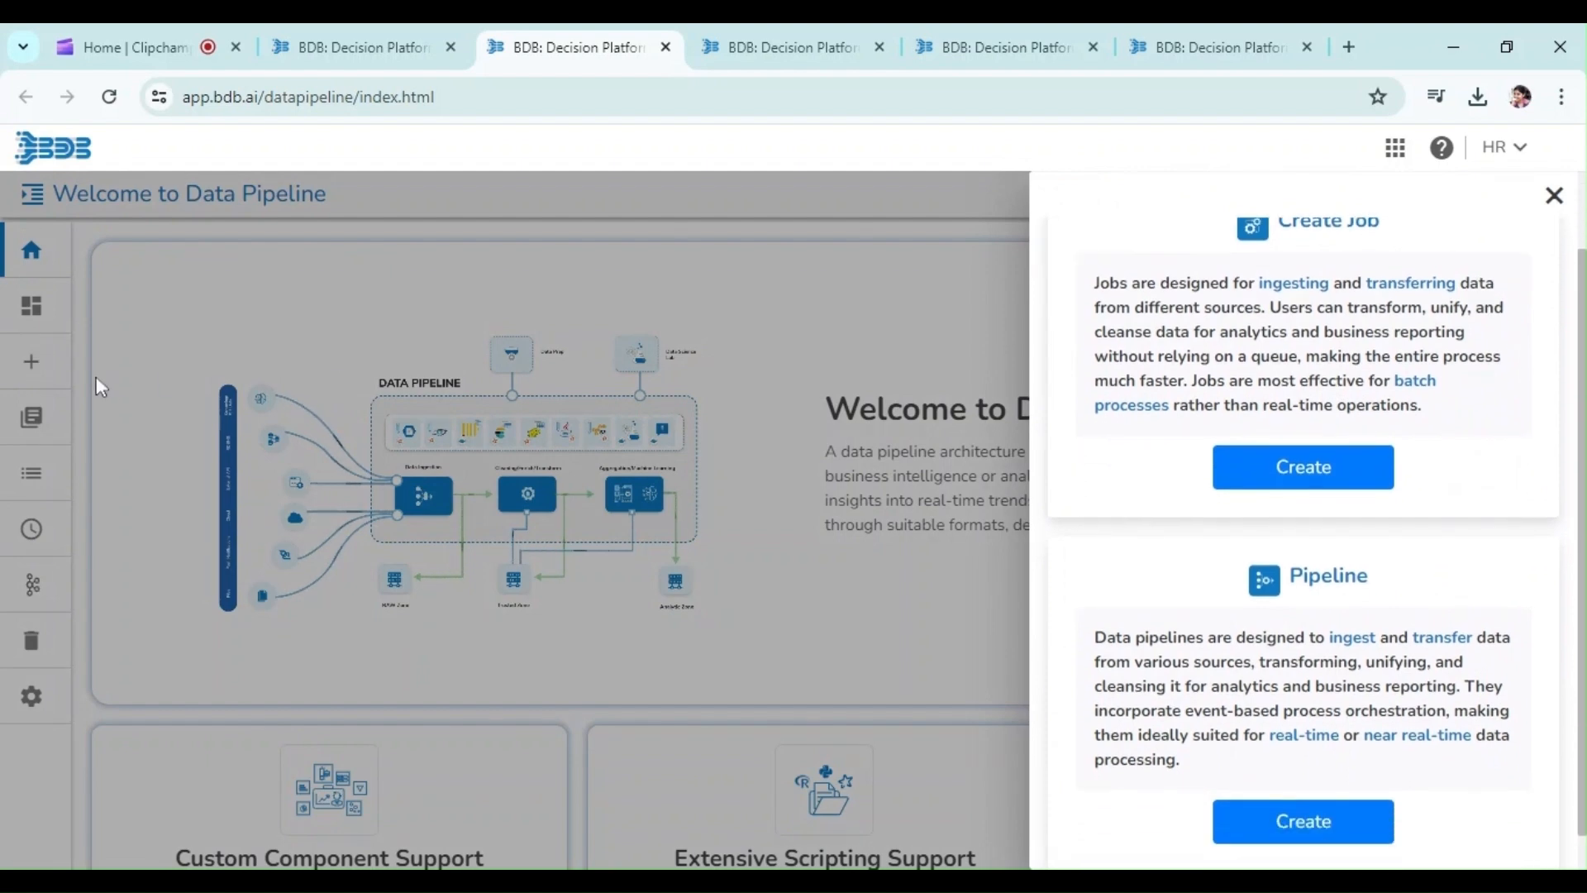
scroll(1260, 620, down, 1)
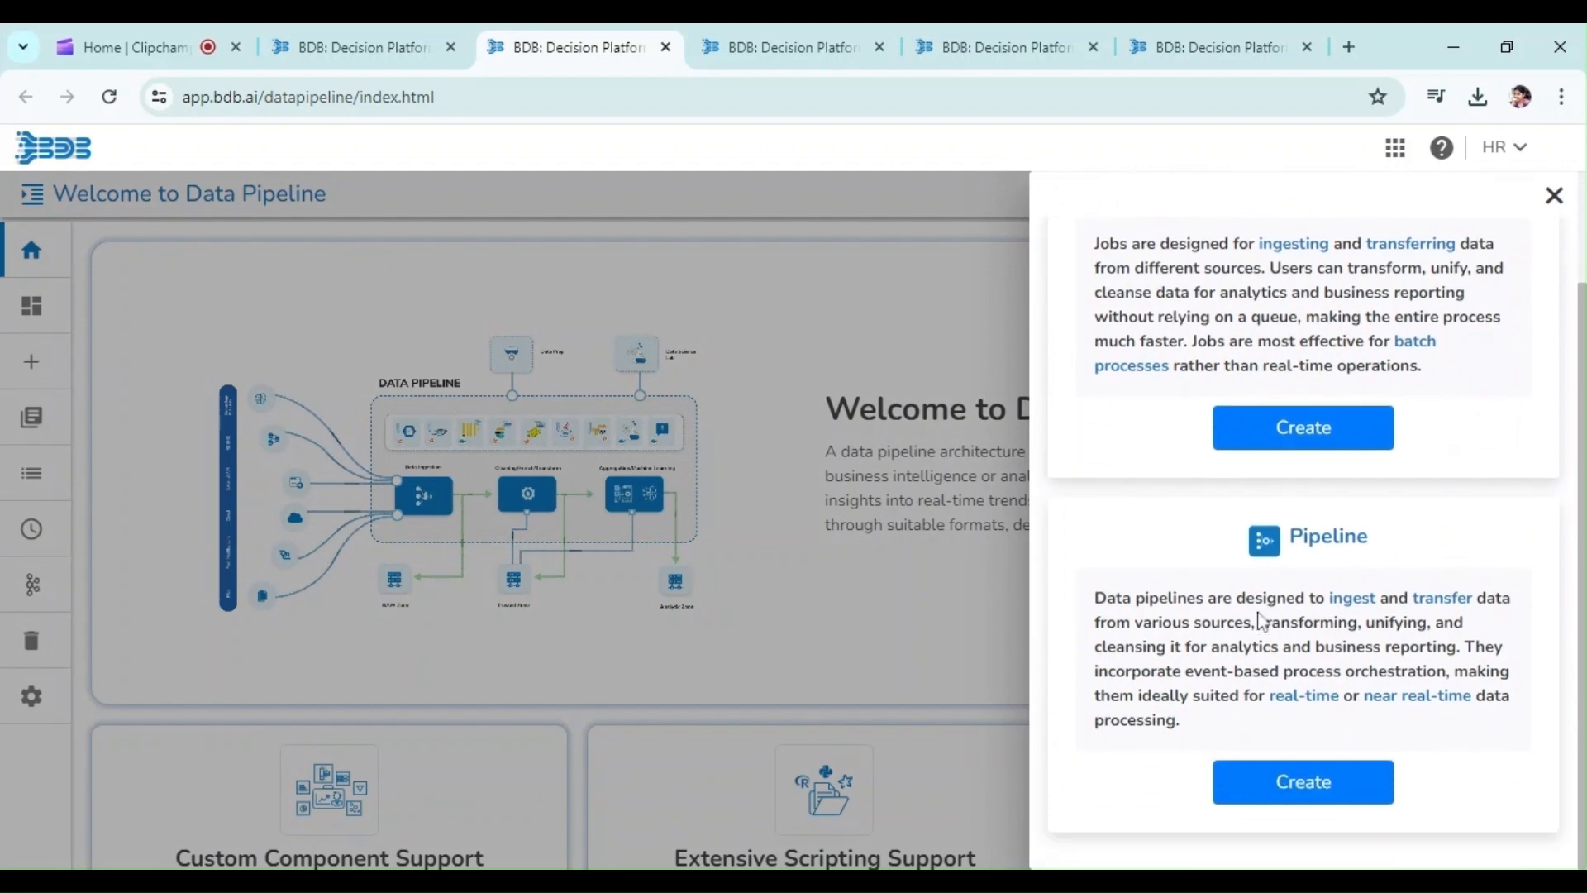
scroll(1260, 621, up, 3)
click(1261, 574)
click(818, 388)
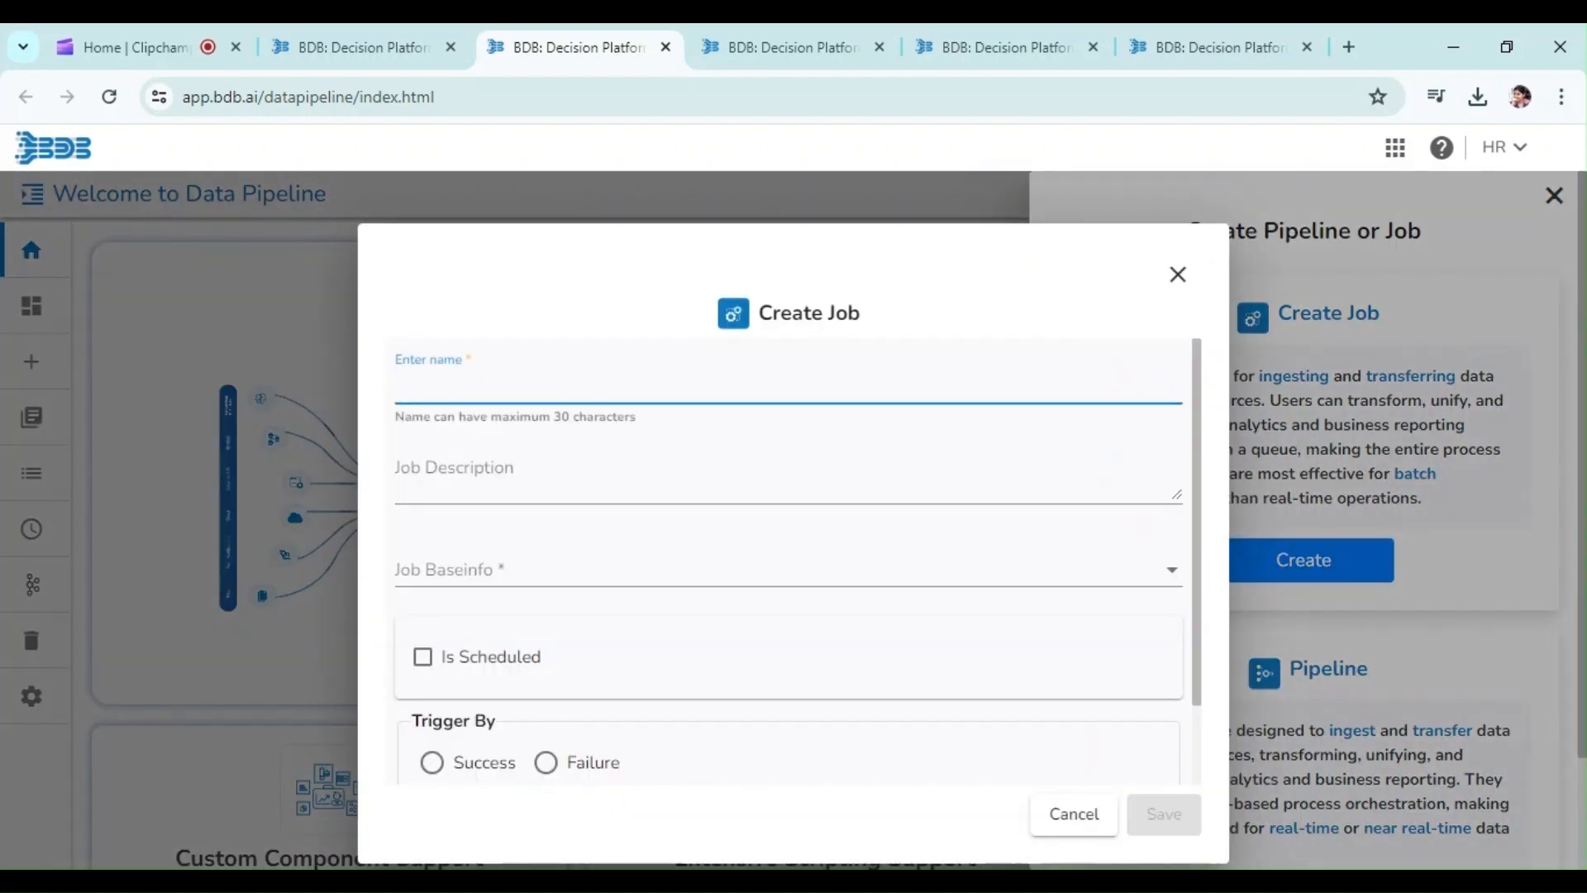
key(Return)
text(W)
key(Down)
key(Return)
key(Tab)
text(Spark job fo)
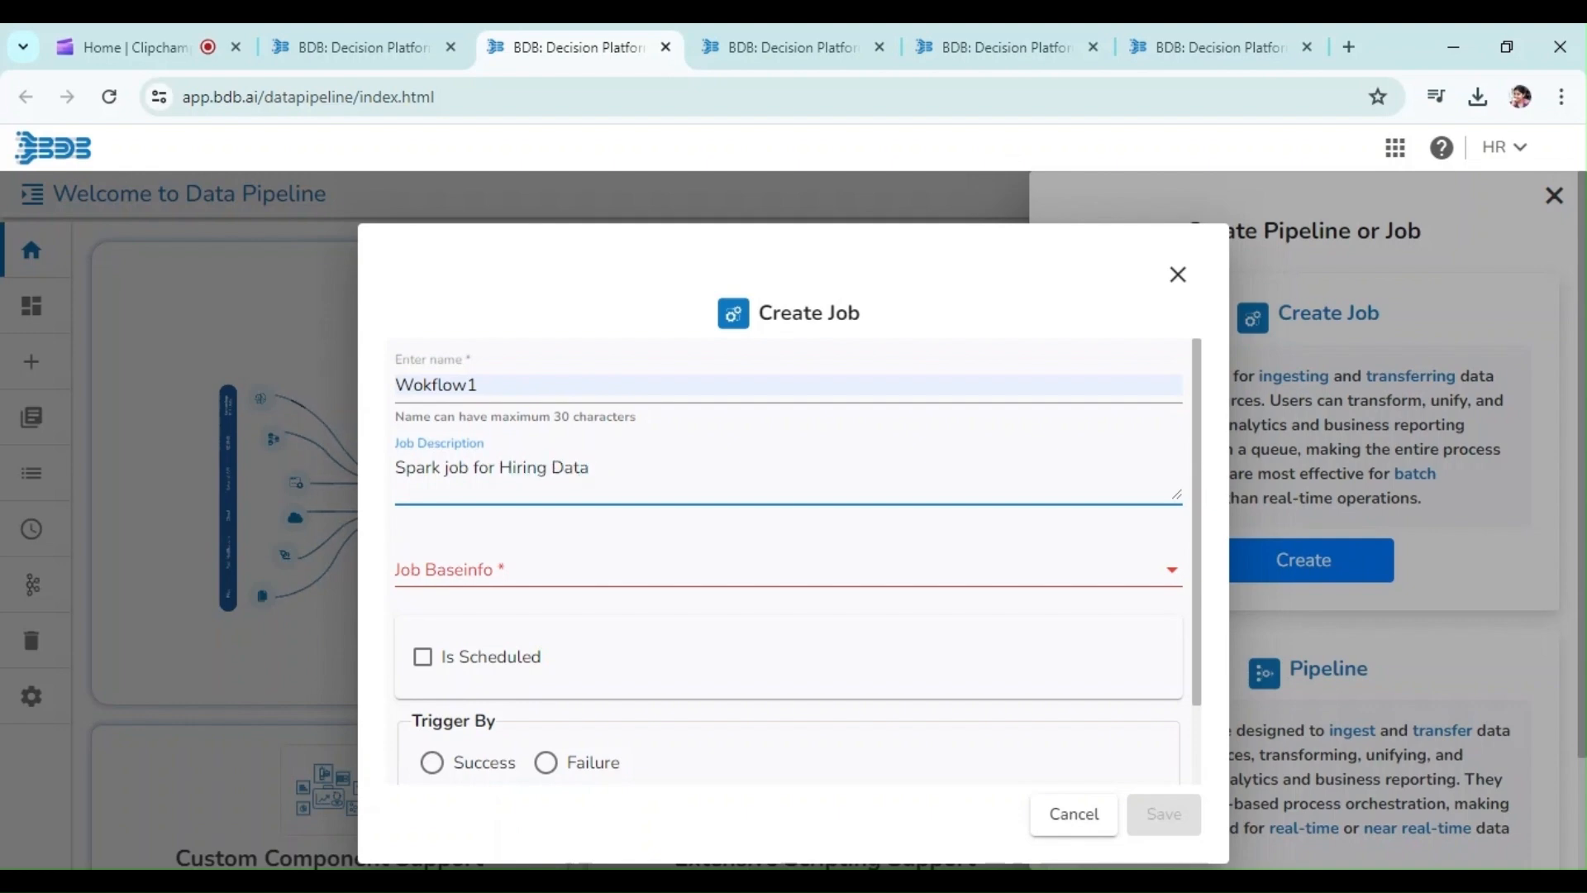
Set the job base info to Spark Job
click(822, 568)
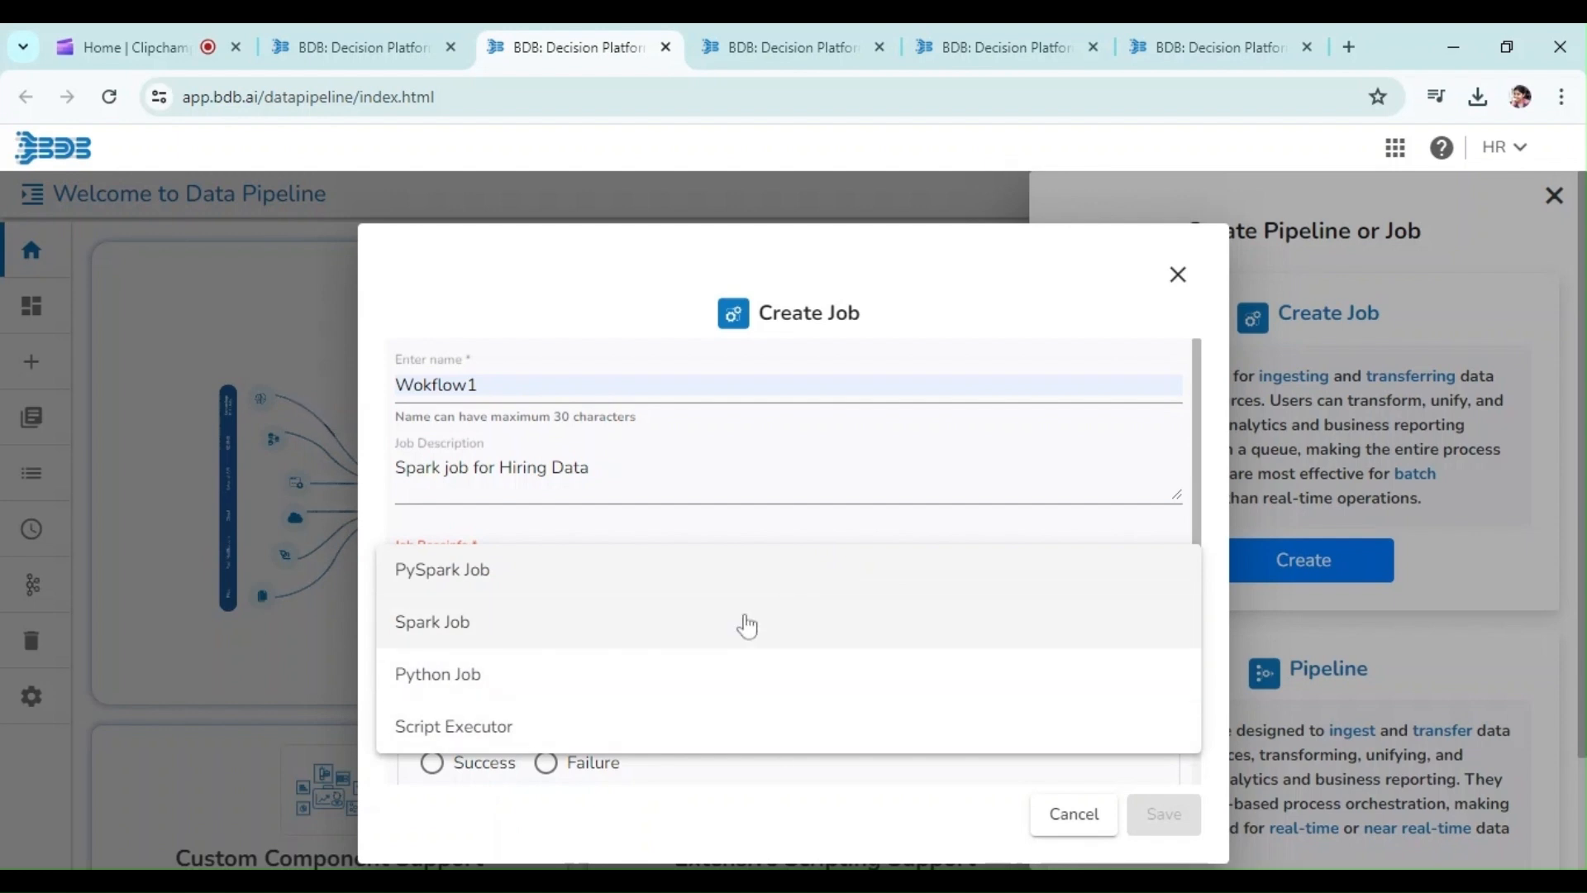
click(747, 626)
click(781, 664)
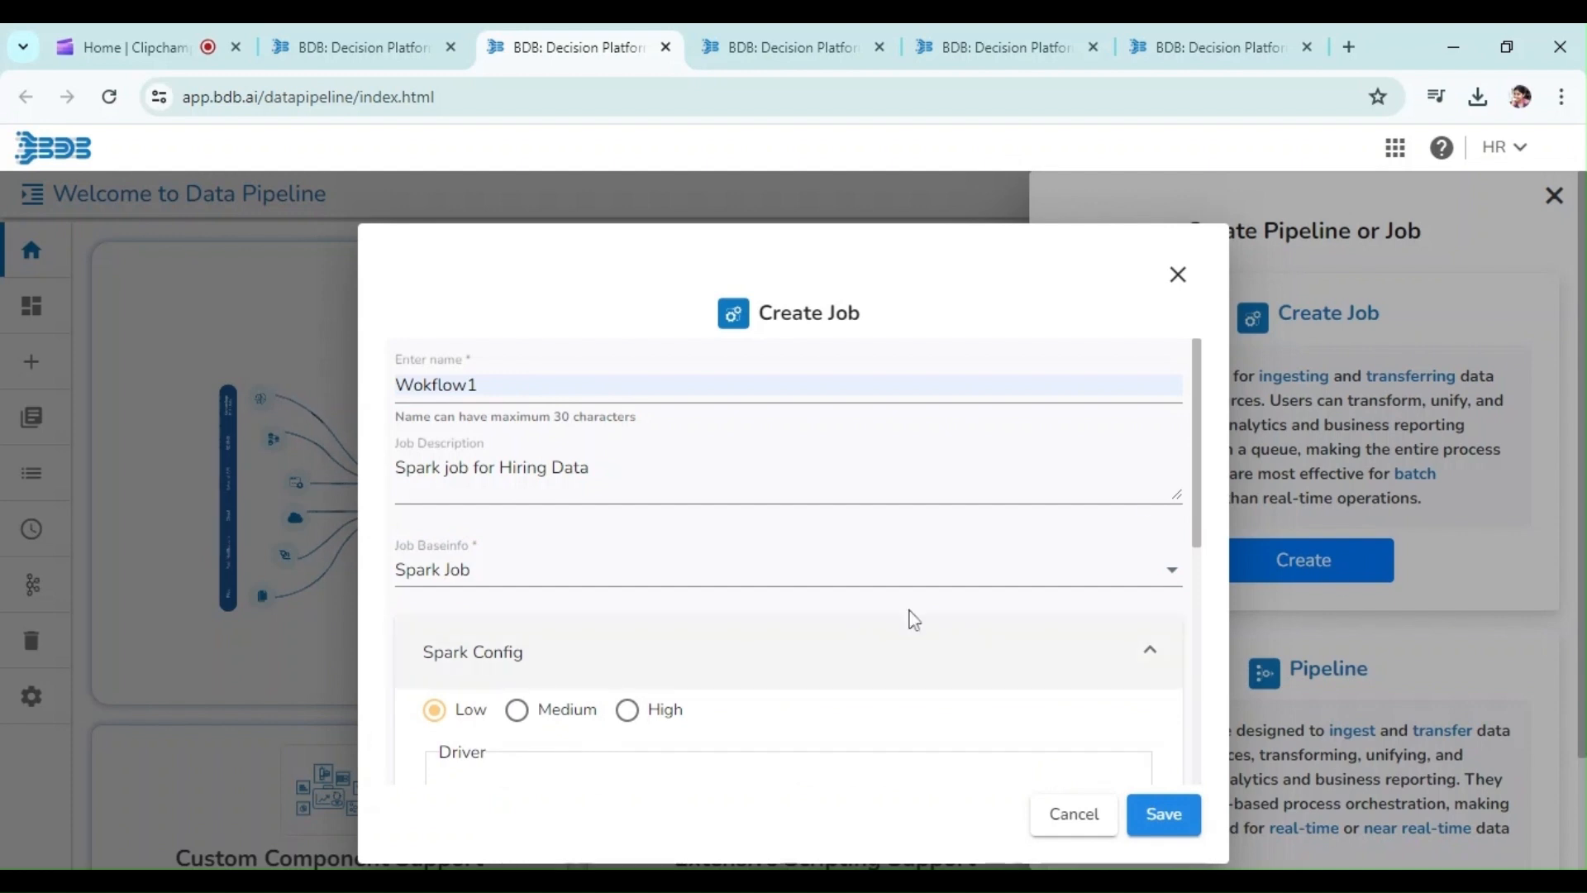
Compare the Low, Medium and High Spark config presets and select High
scroll(1174, 599, down, 5)
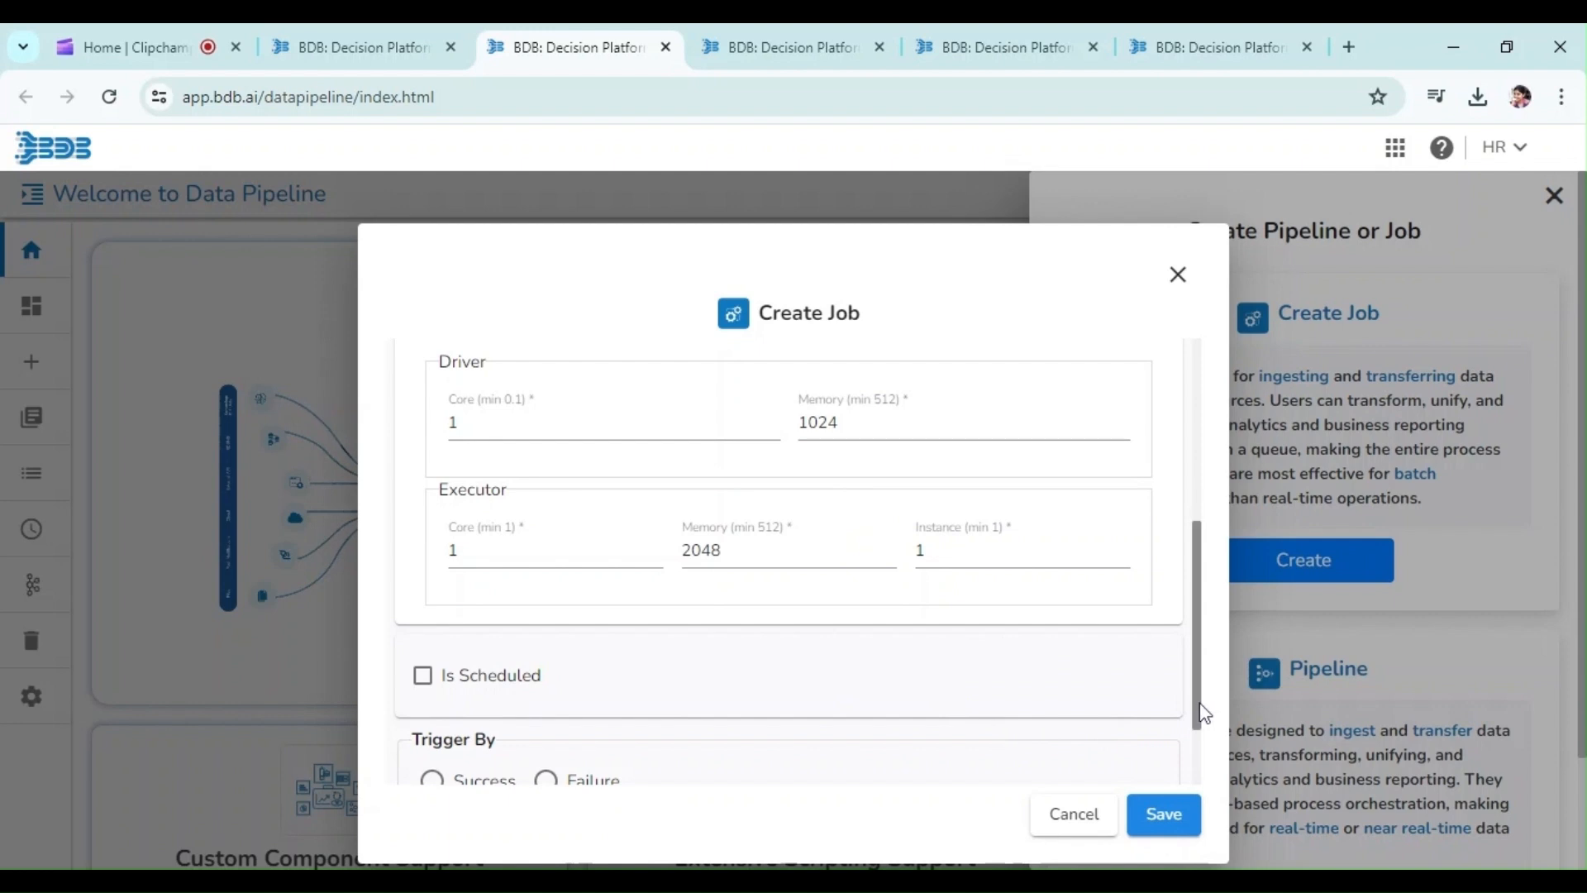
drag(1198, 709, 1190, 652)
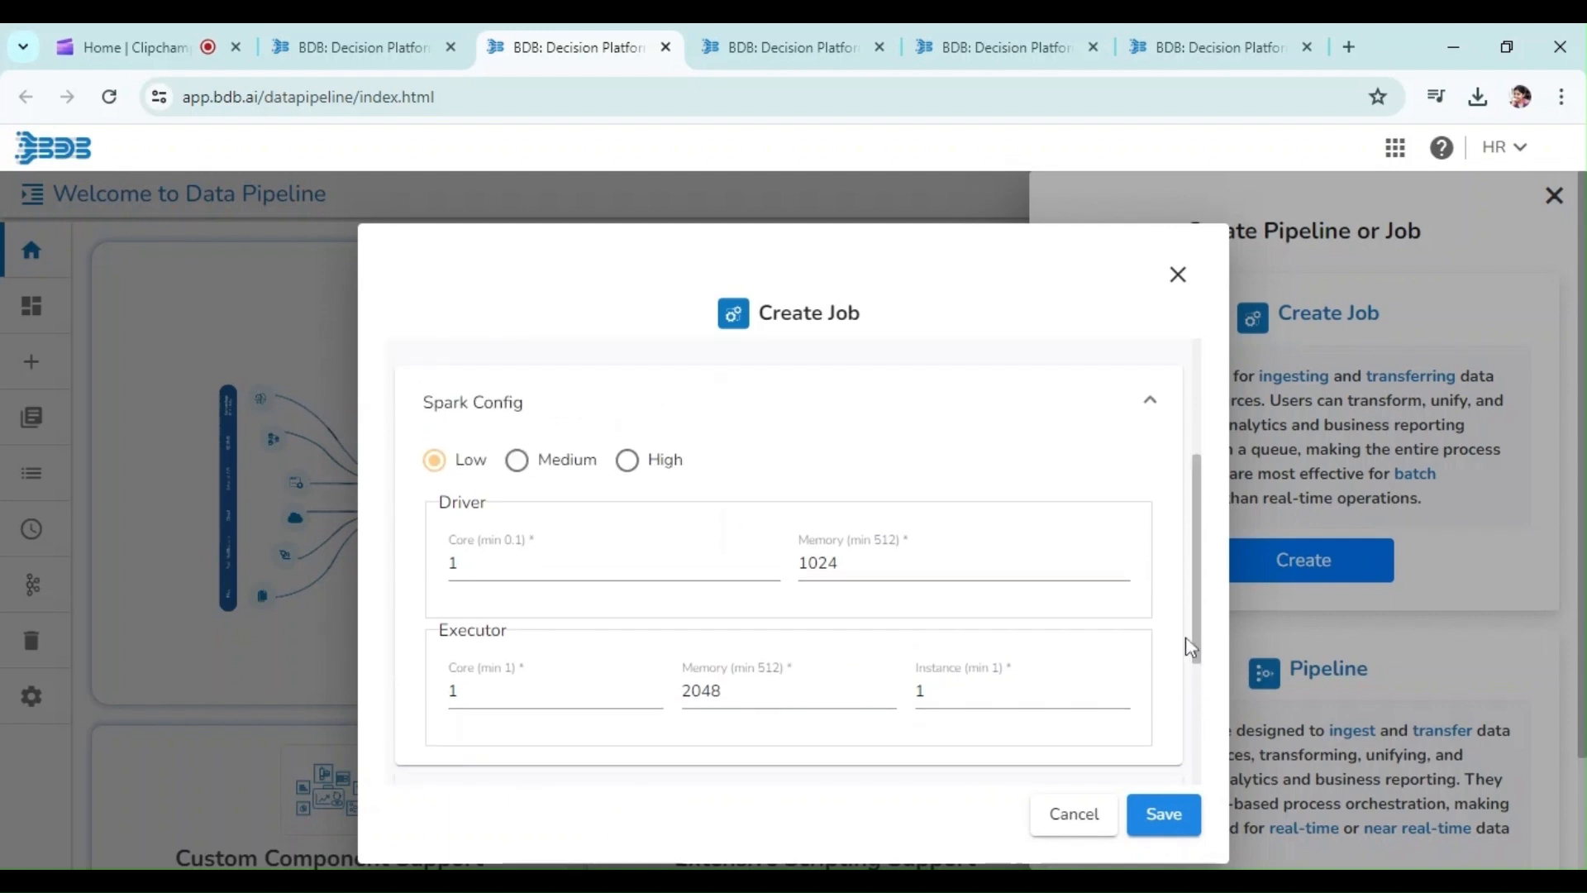
click(516, 460)
click(436, 463)
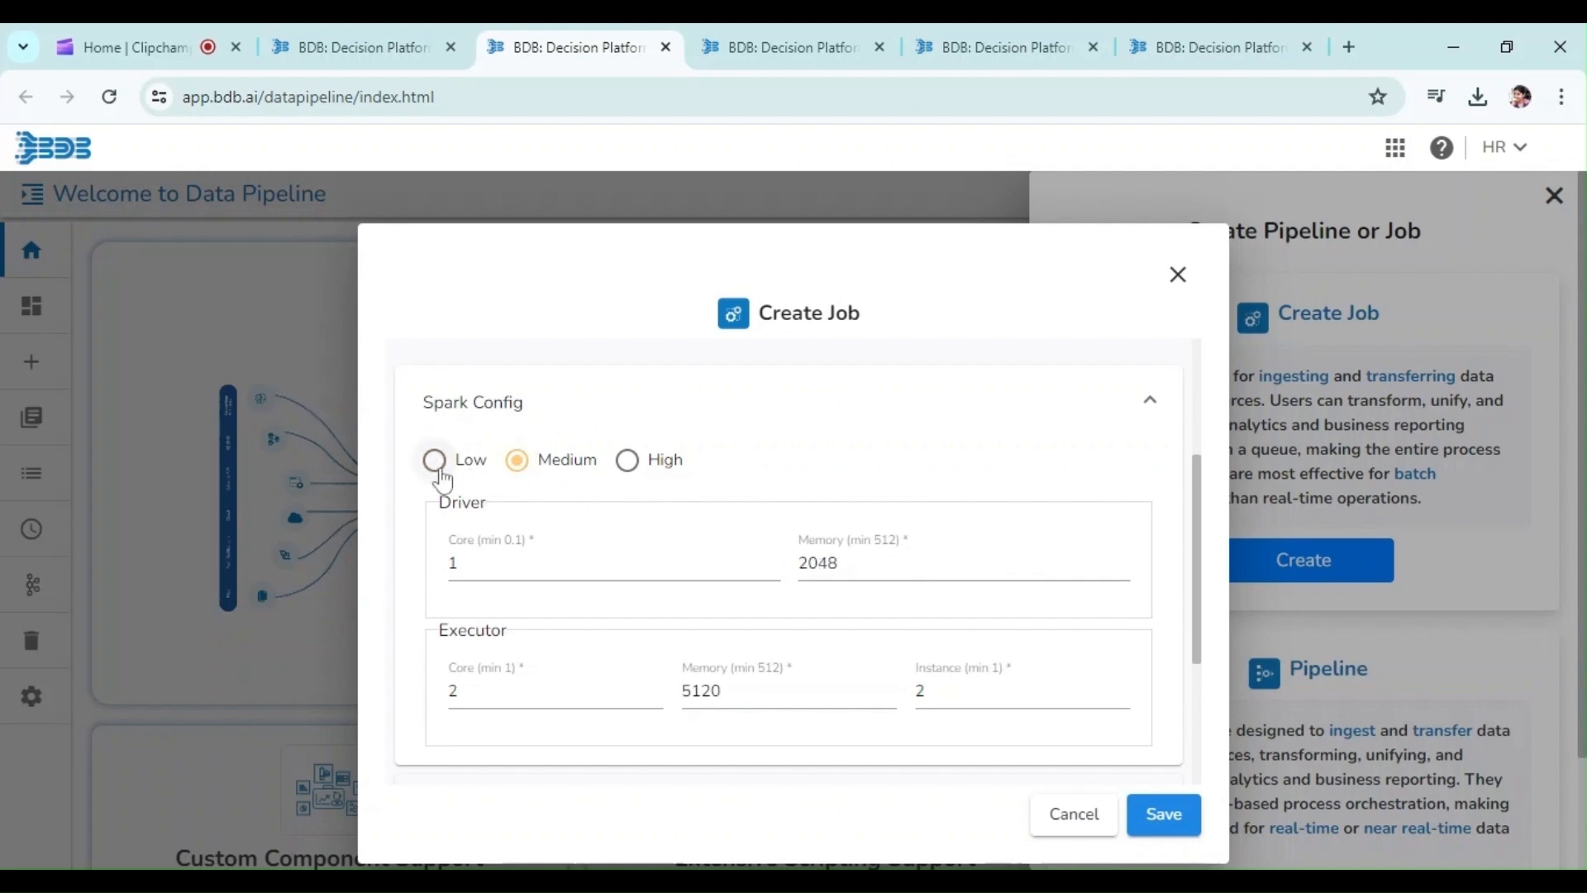
click(625, 465)
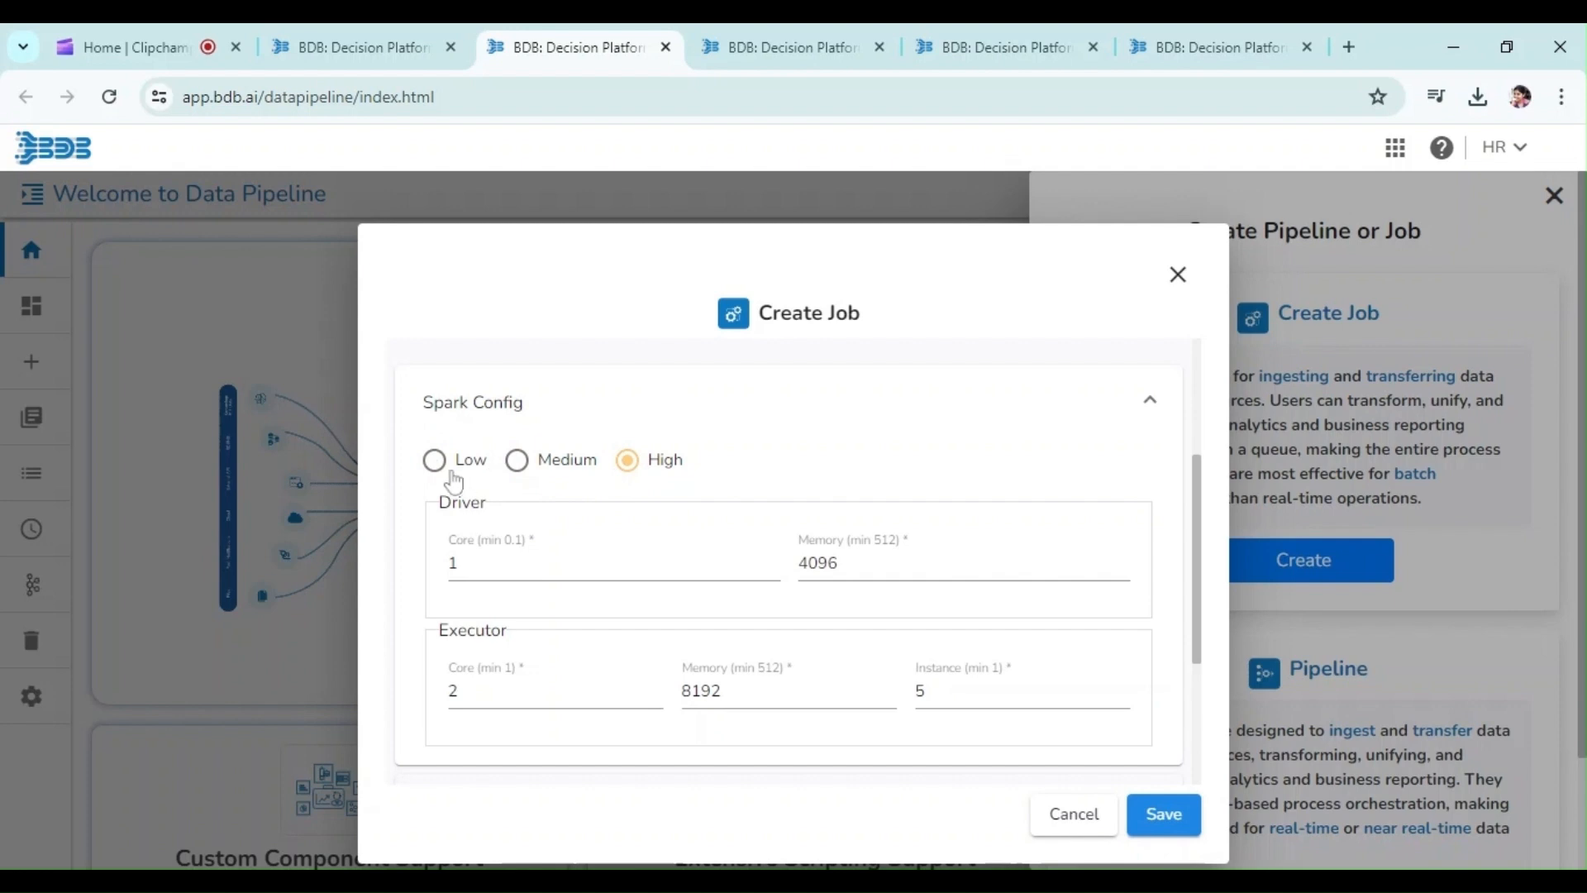
click(430, 464)
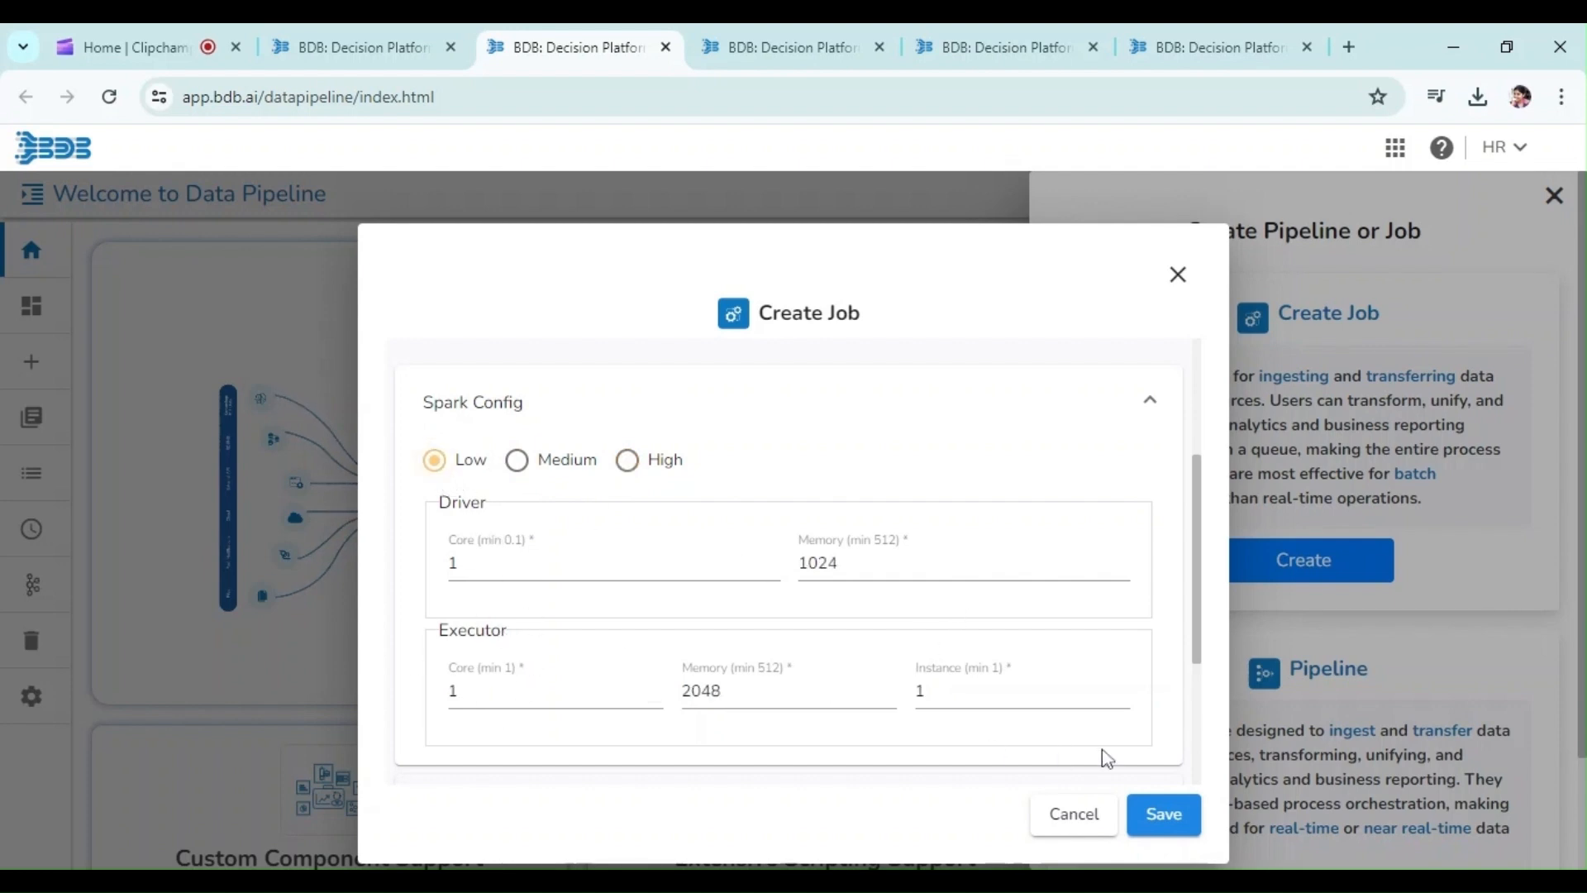
key(Down)
key(Down)
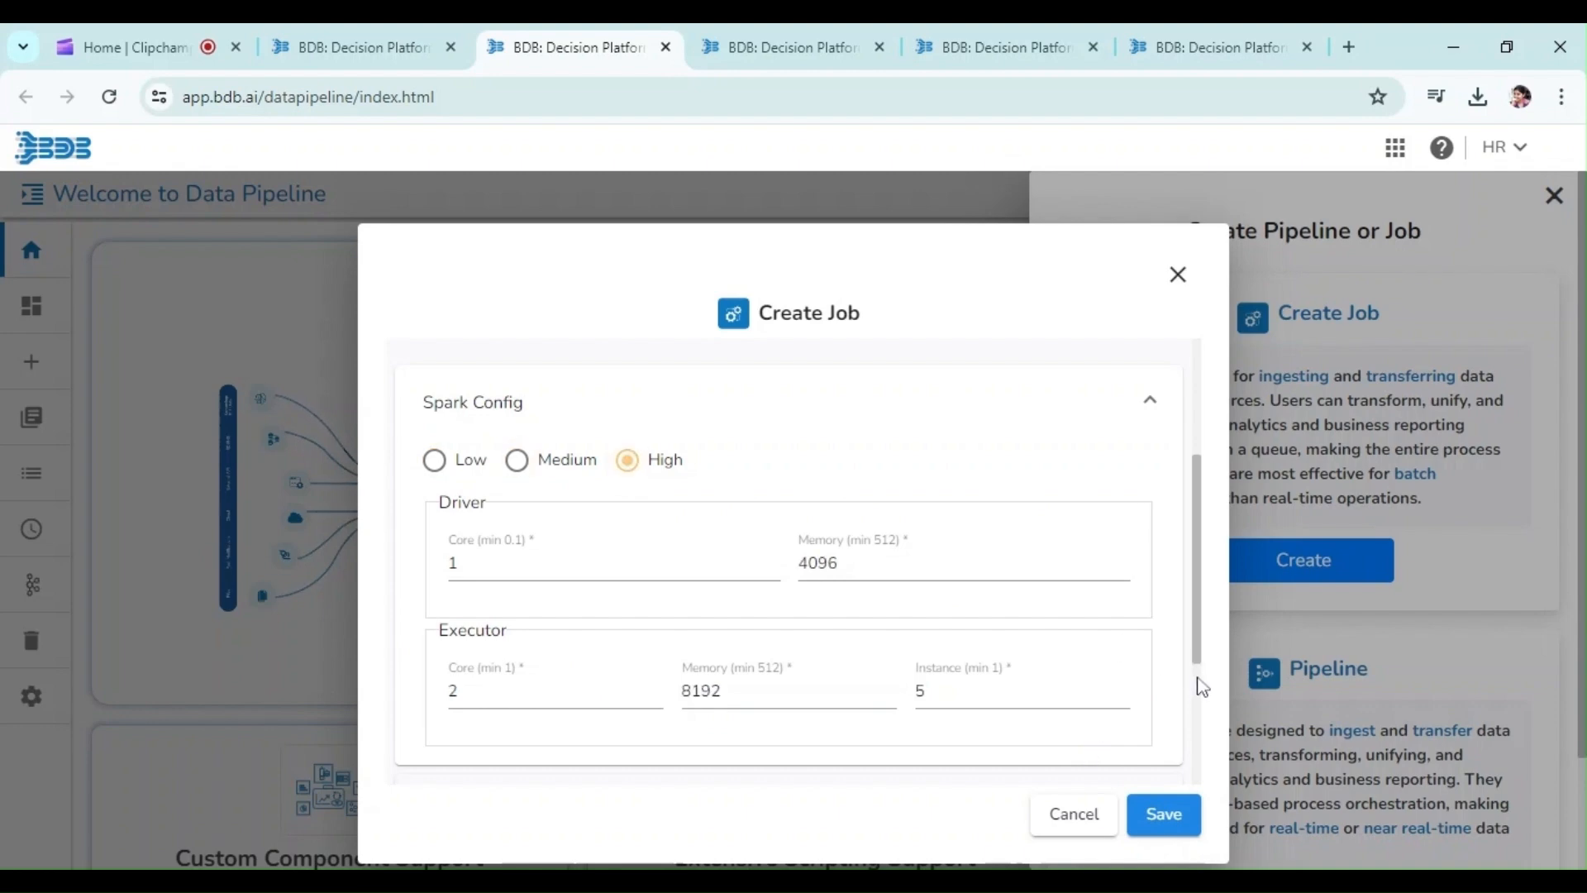
drag(1206, 629, 1232, 754)
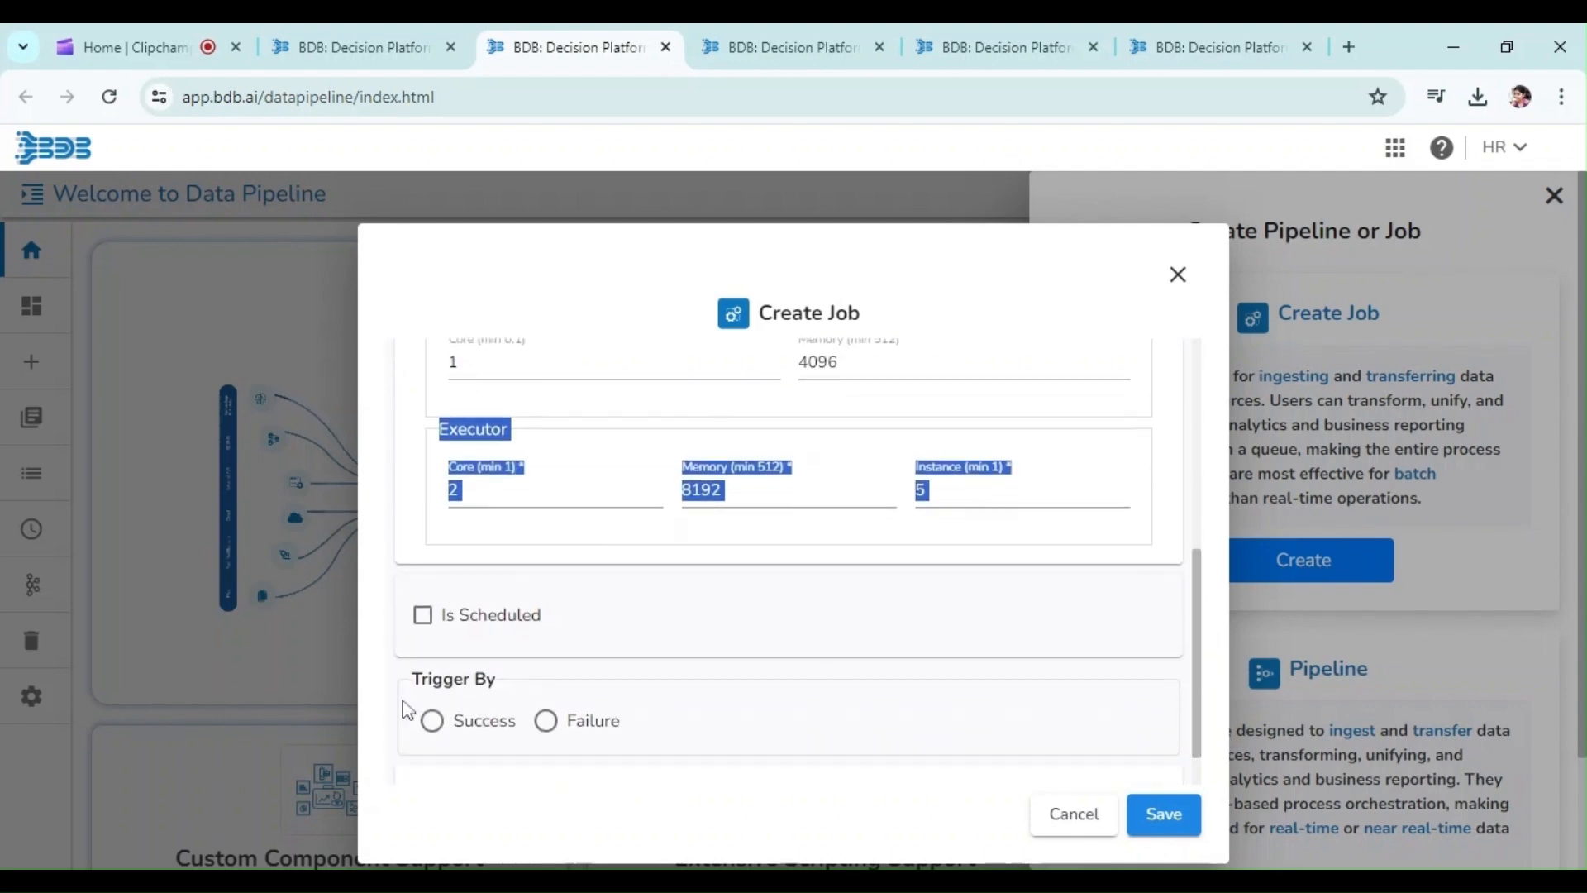
click(422, 627)
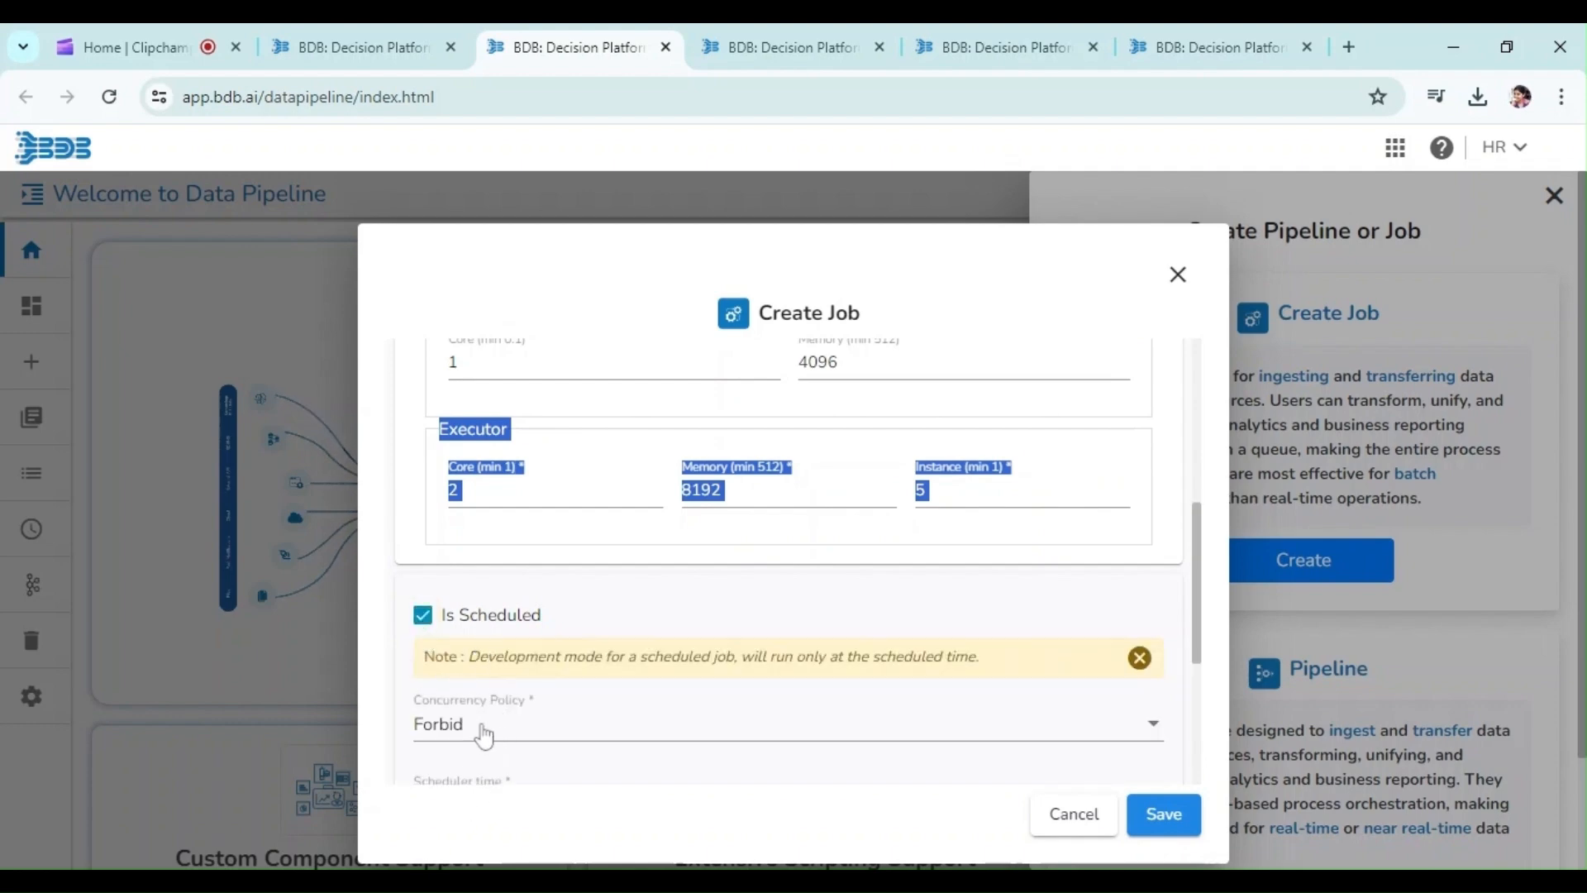
click(483, 734)
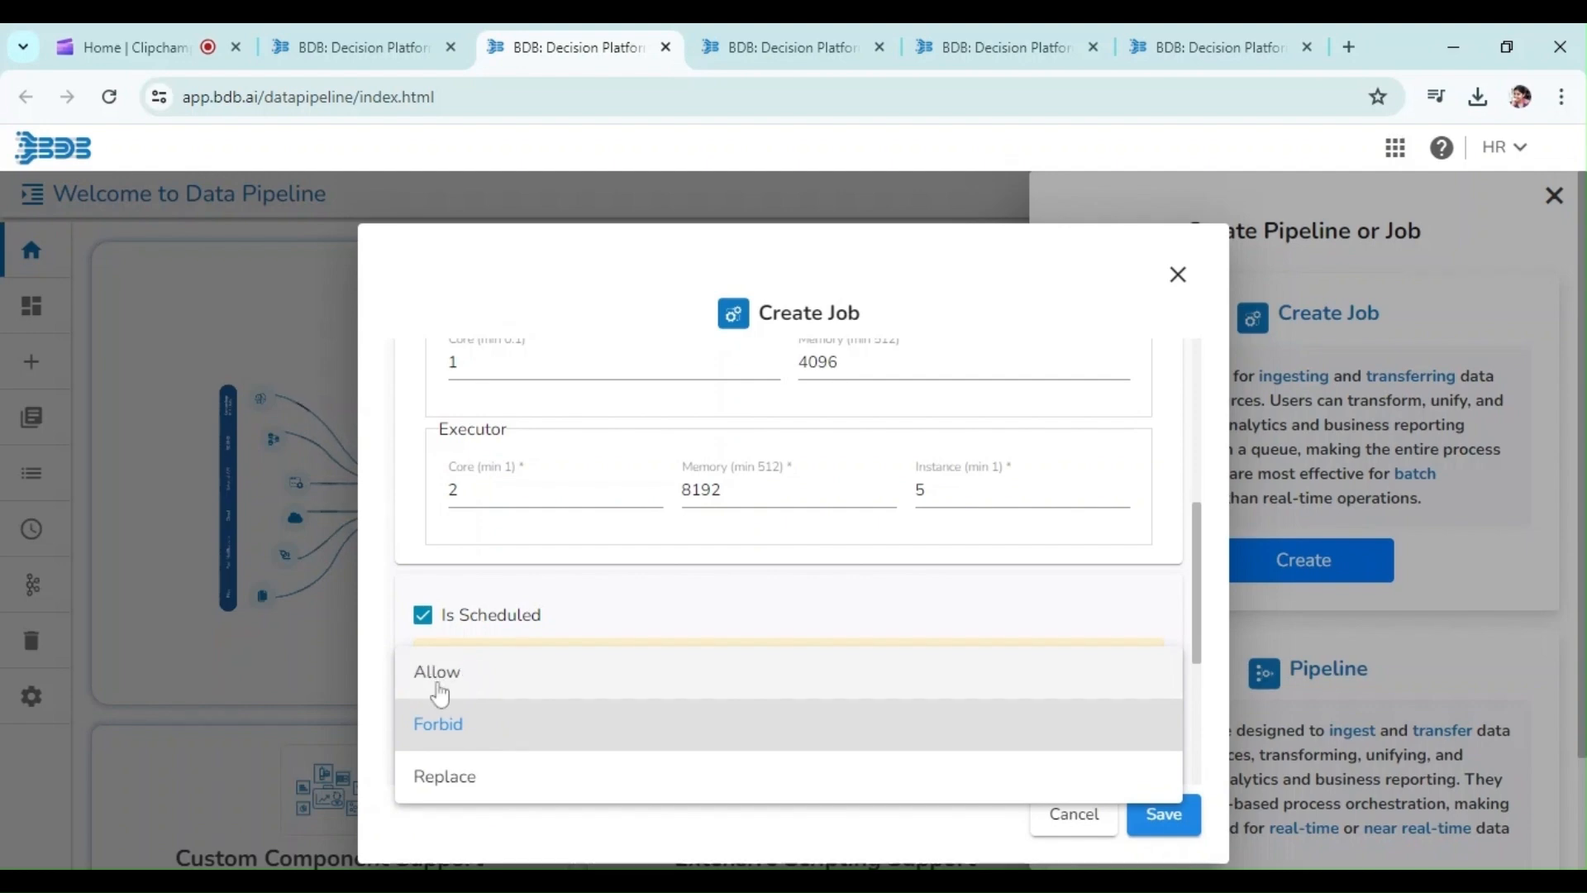
click(422, 790)
click(428, 724)
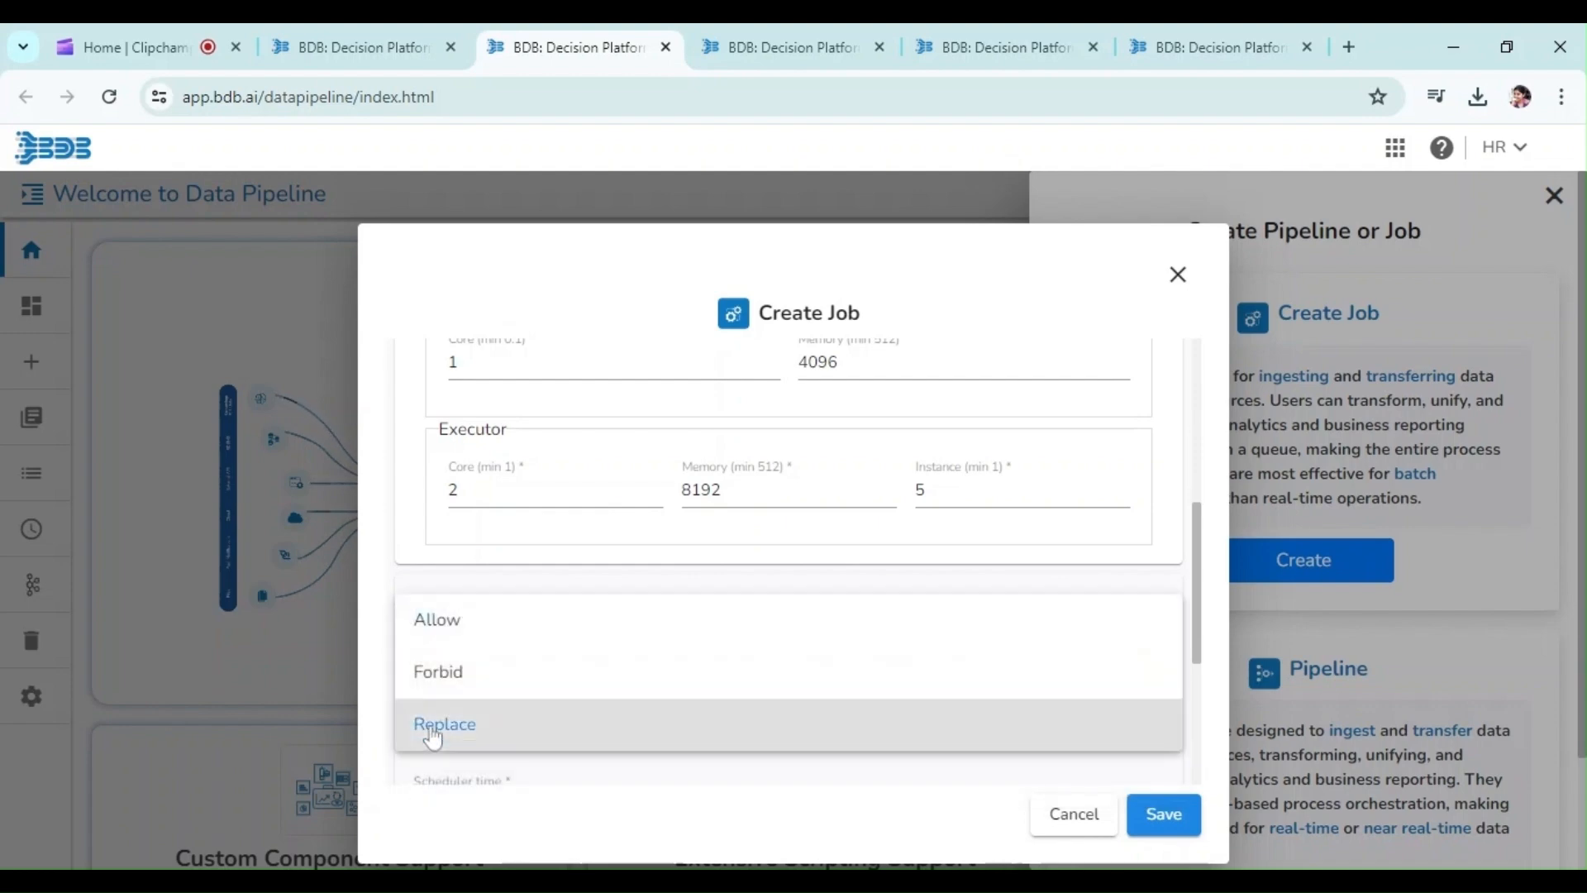
click(434, 621)
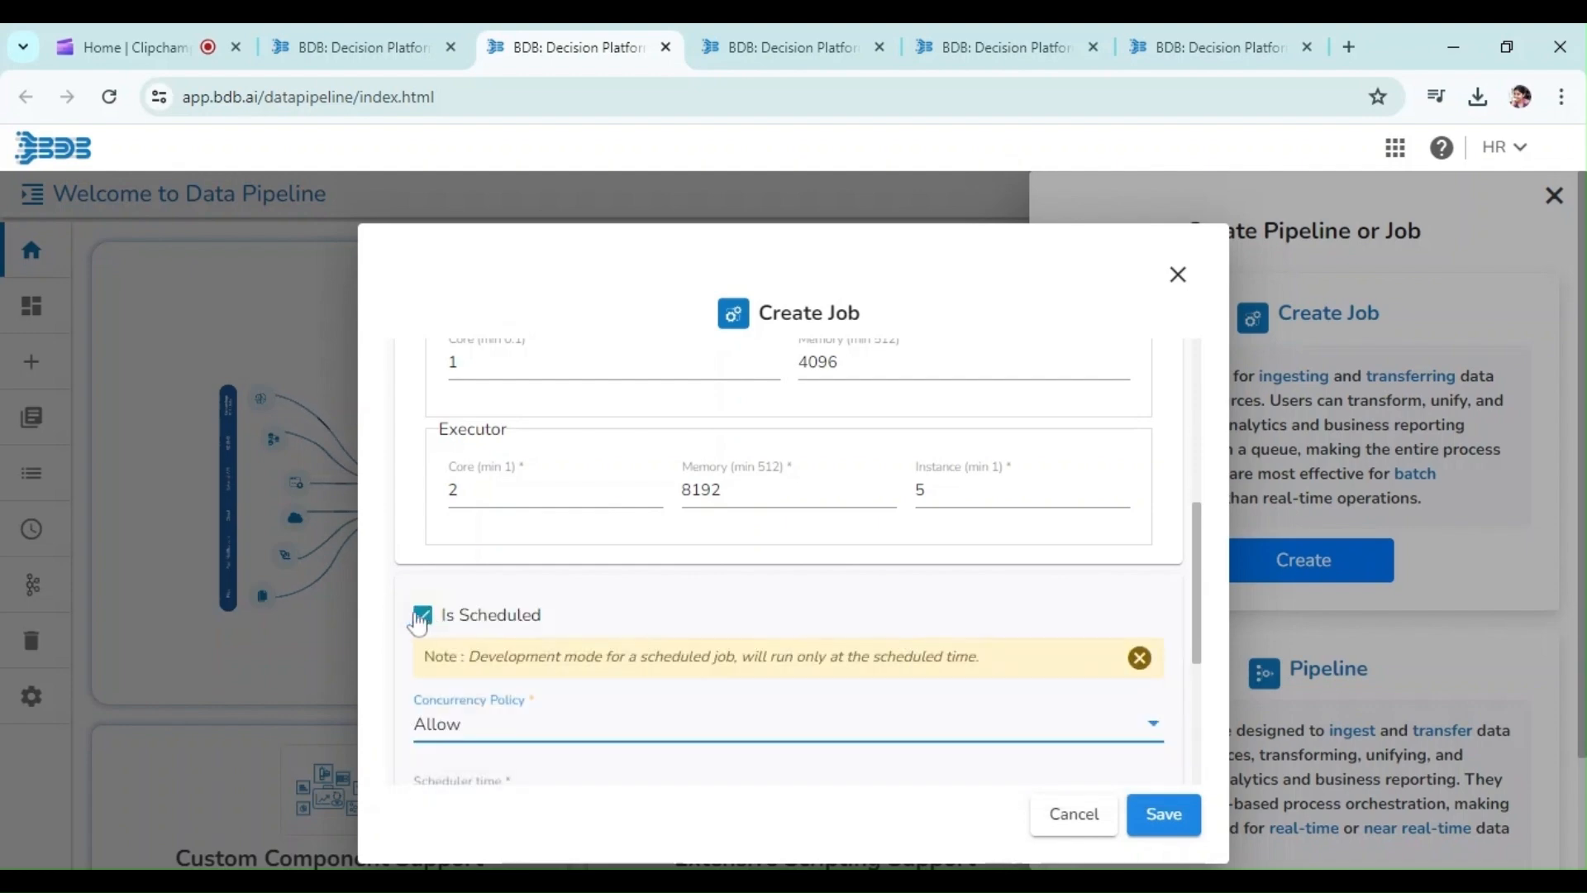
click(423, 615)
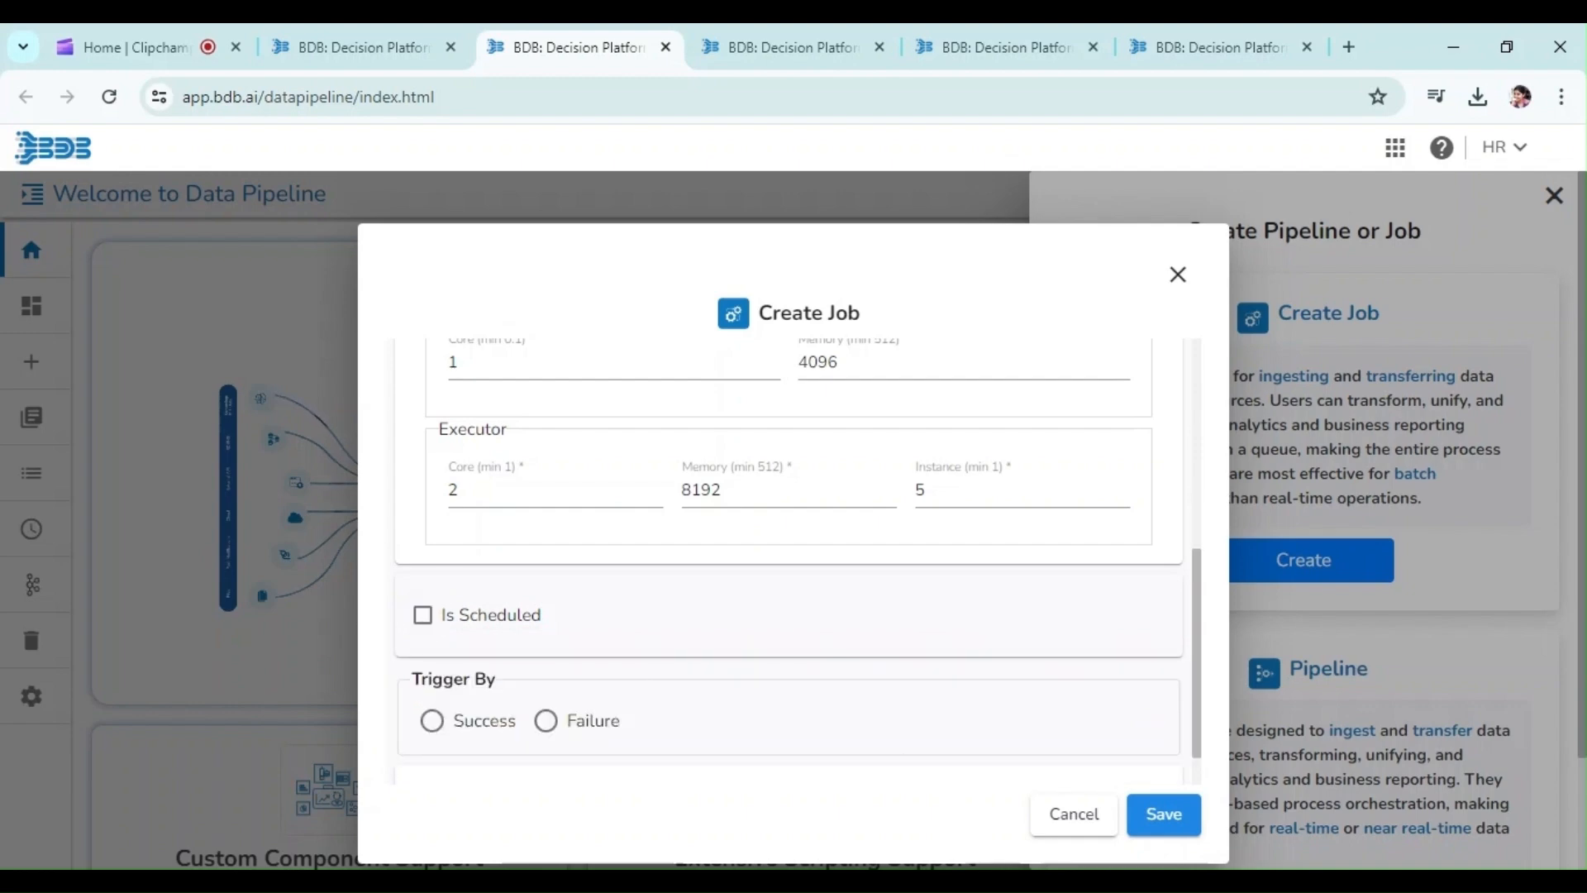
Set the job's Trigger By option to Failure
click(430, 721)
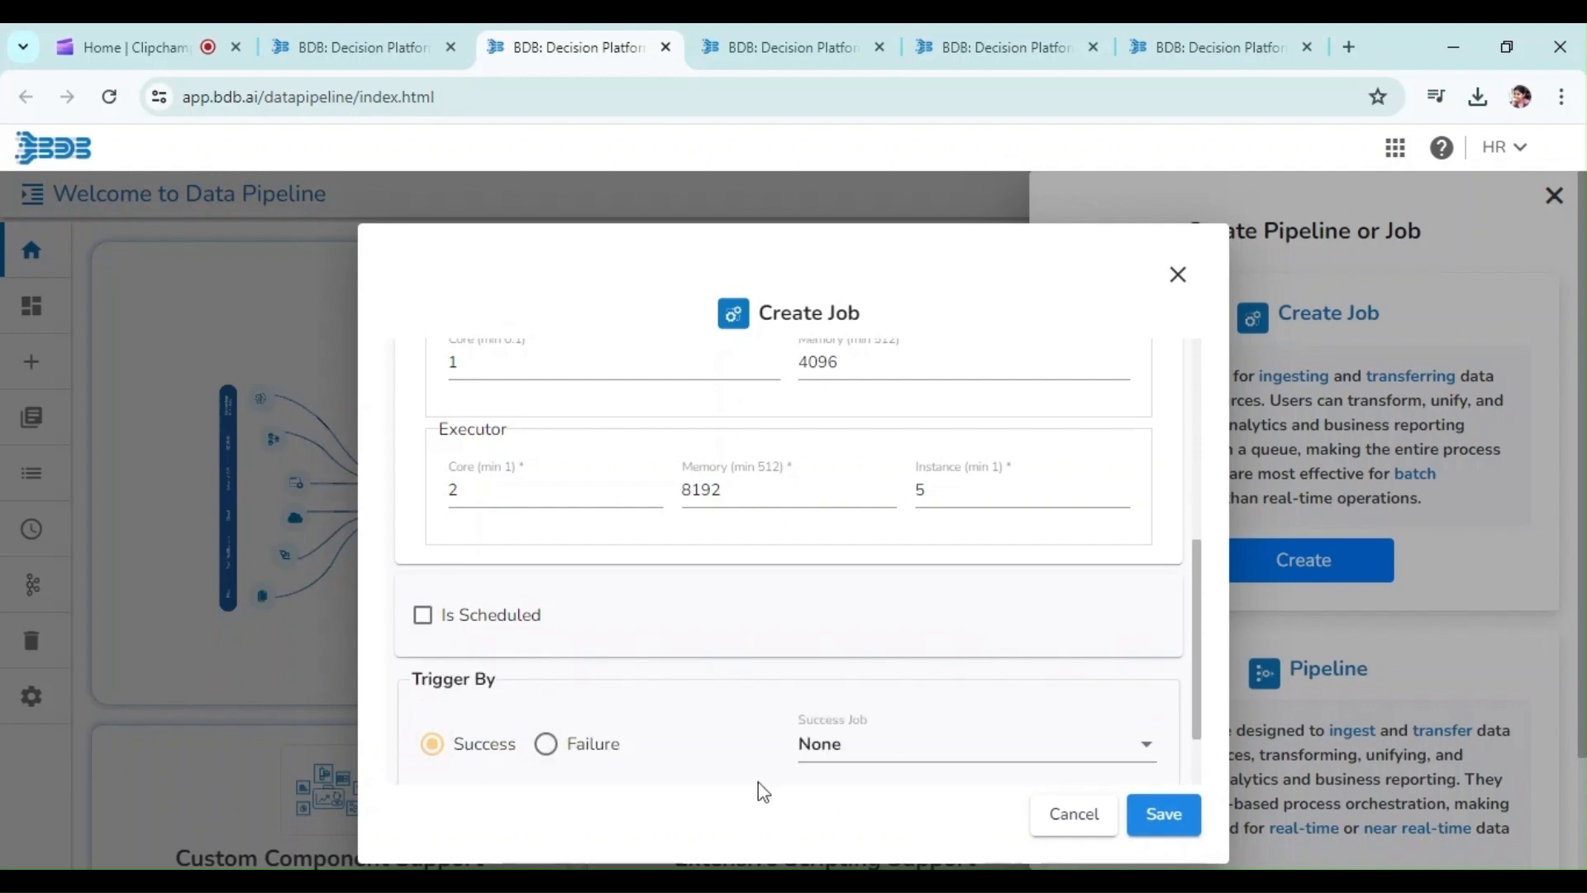
click(843, 767)
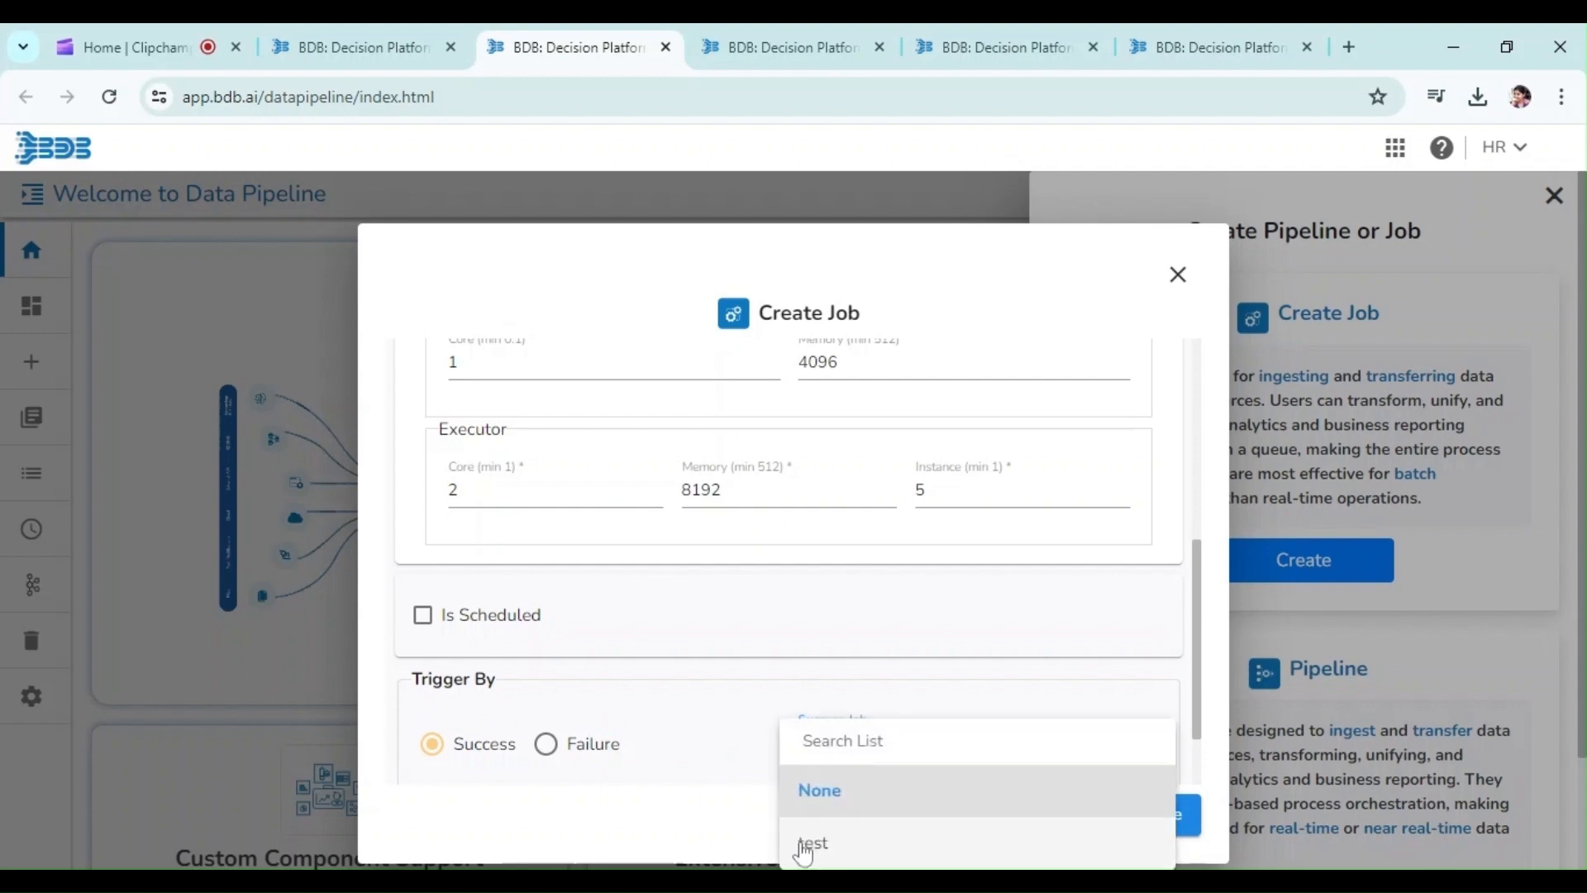
click(736, 760)
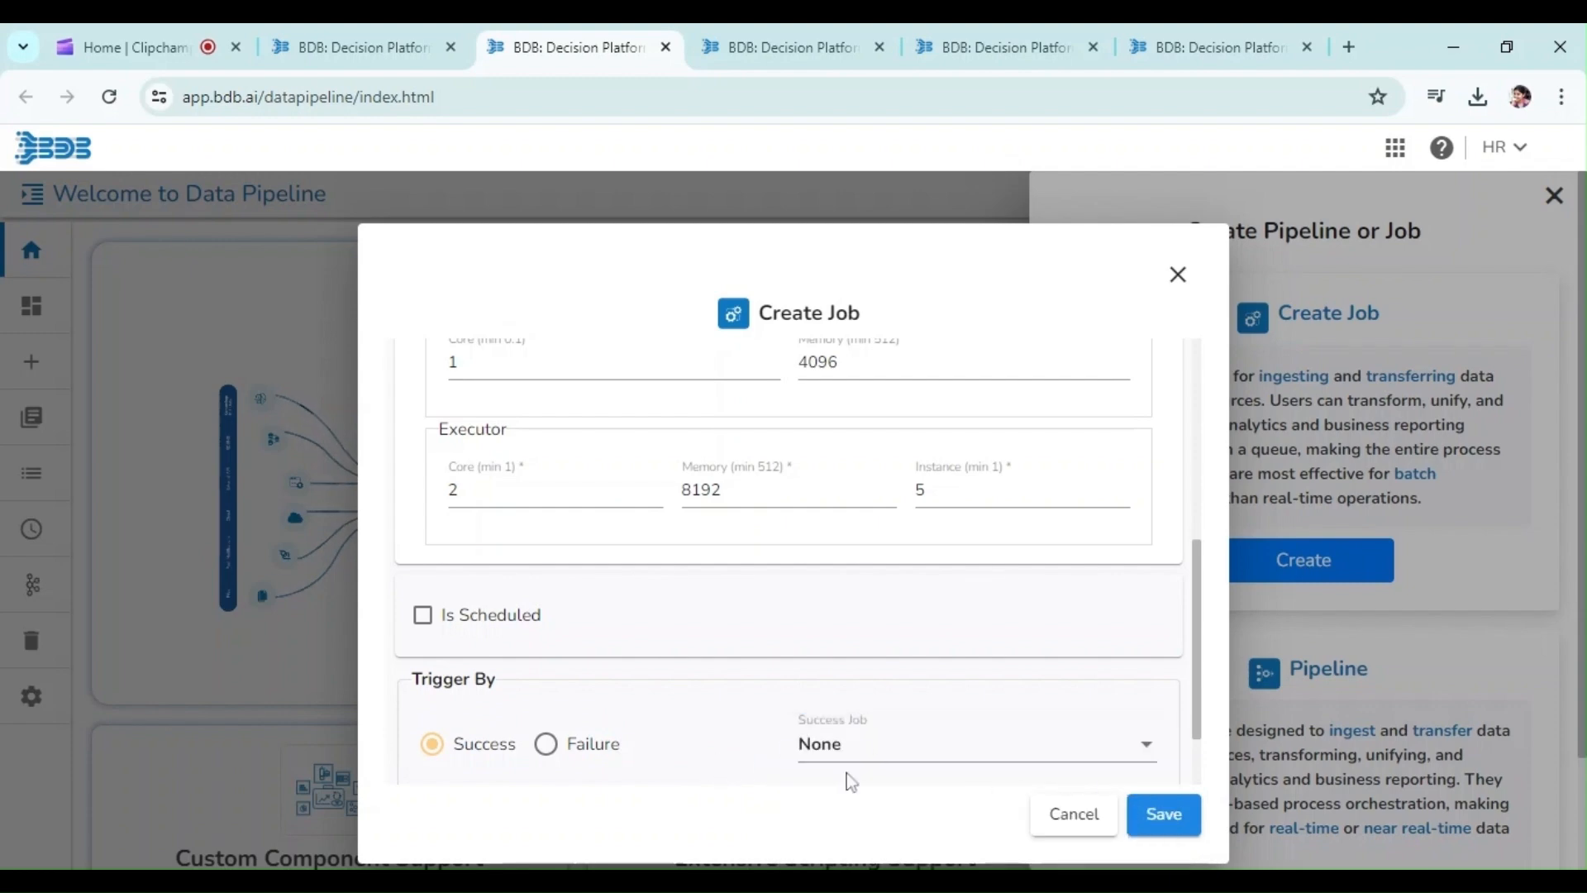
click(546, 744)
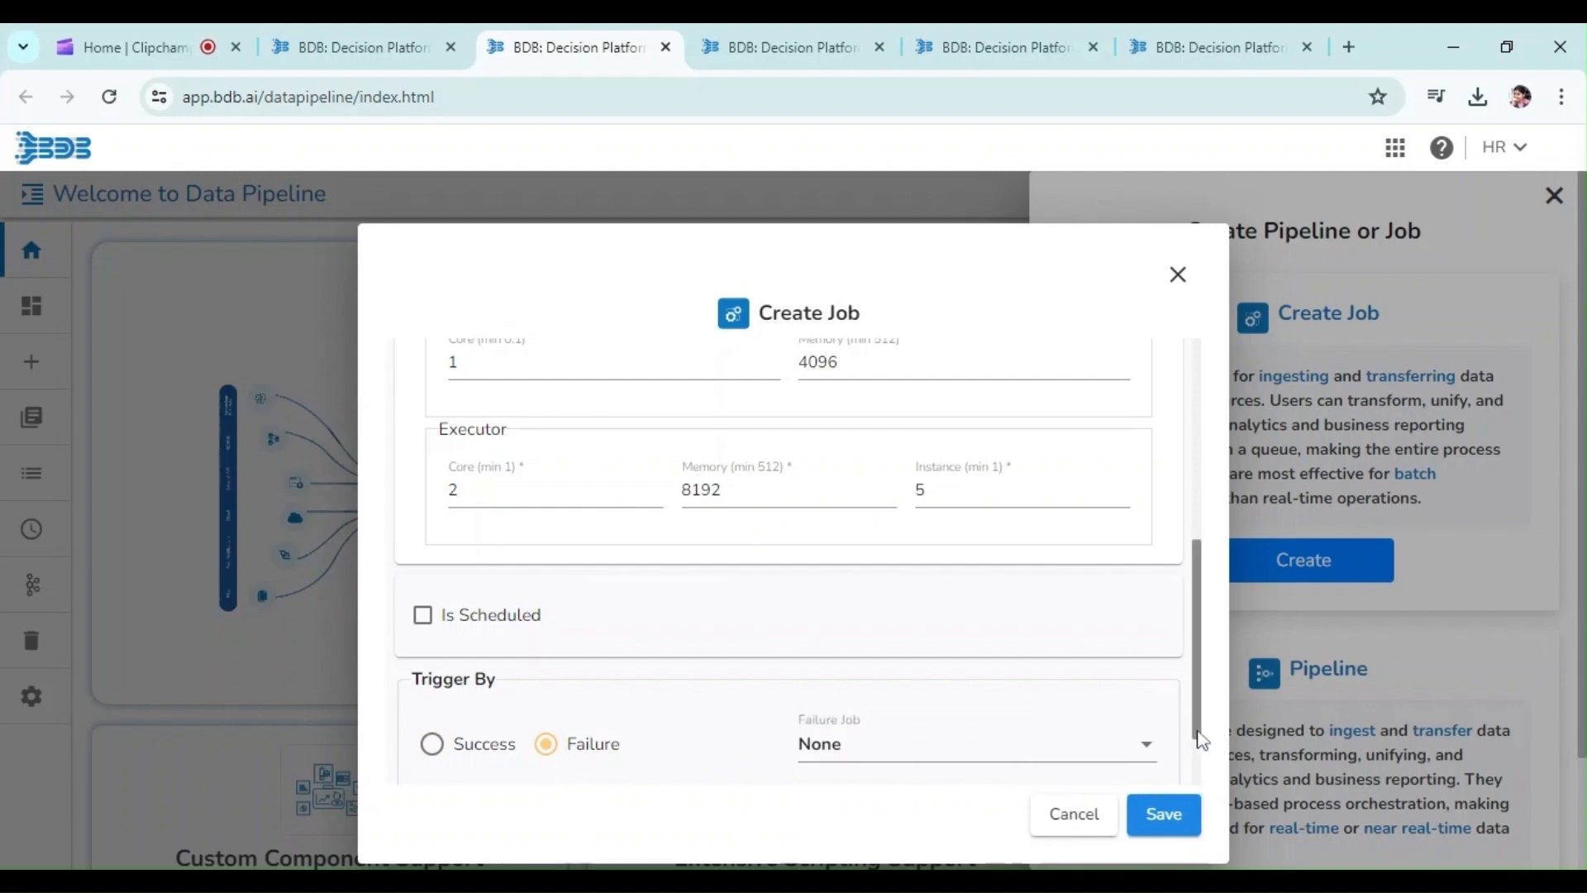
Try the Success and Failure alert options and their channels, clear both alerts, and save the job
scroll(1201, 740, down, 2)
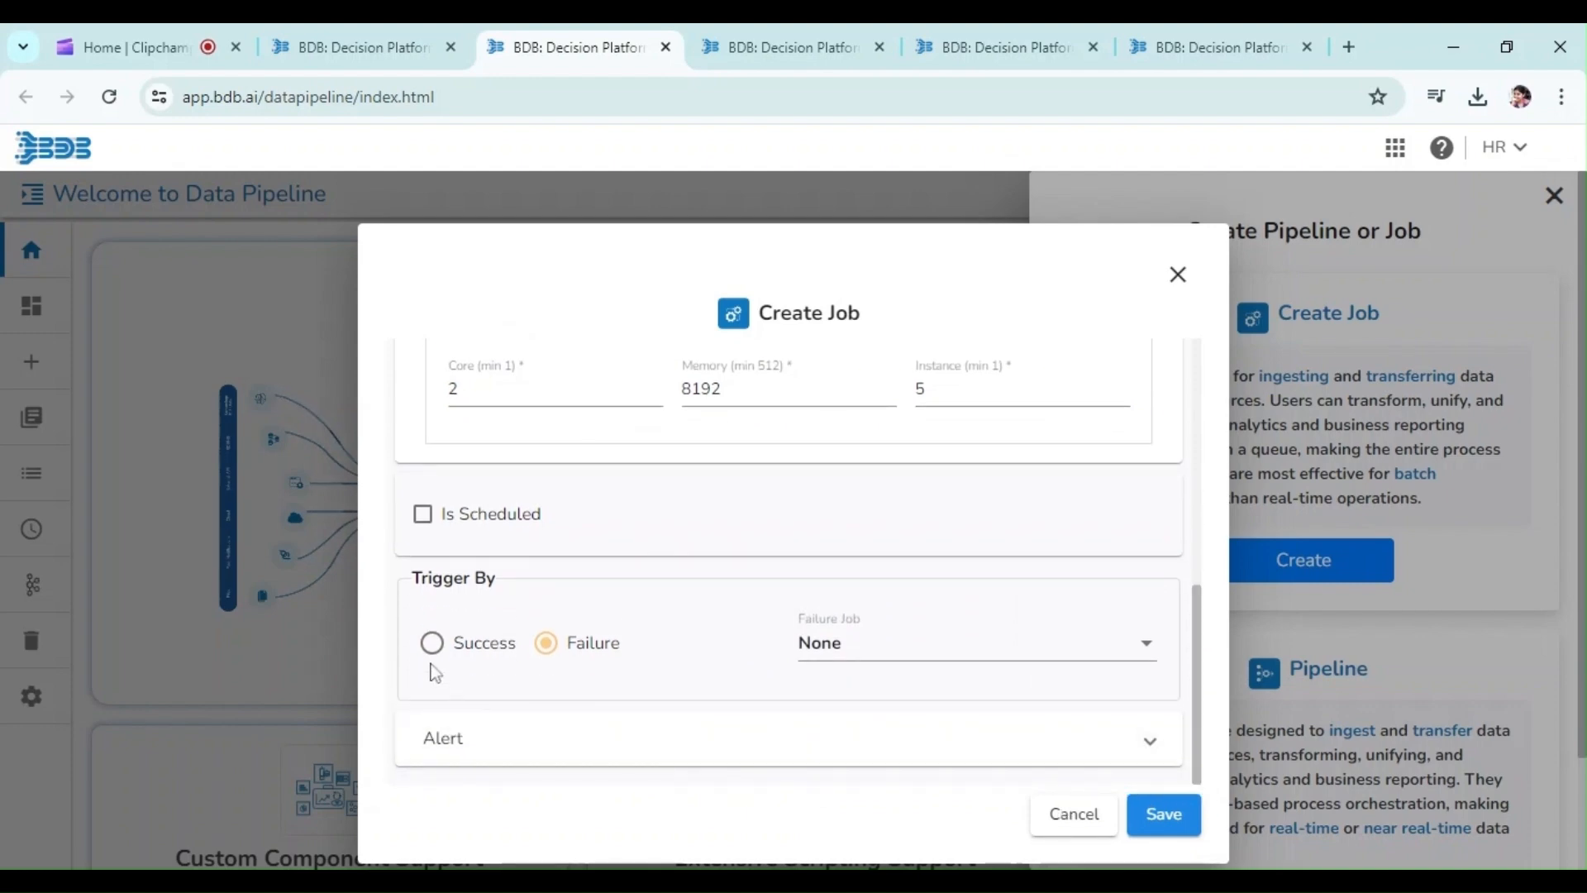
click(438, 753)
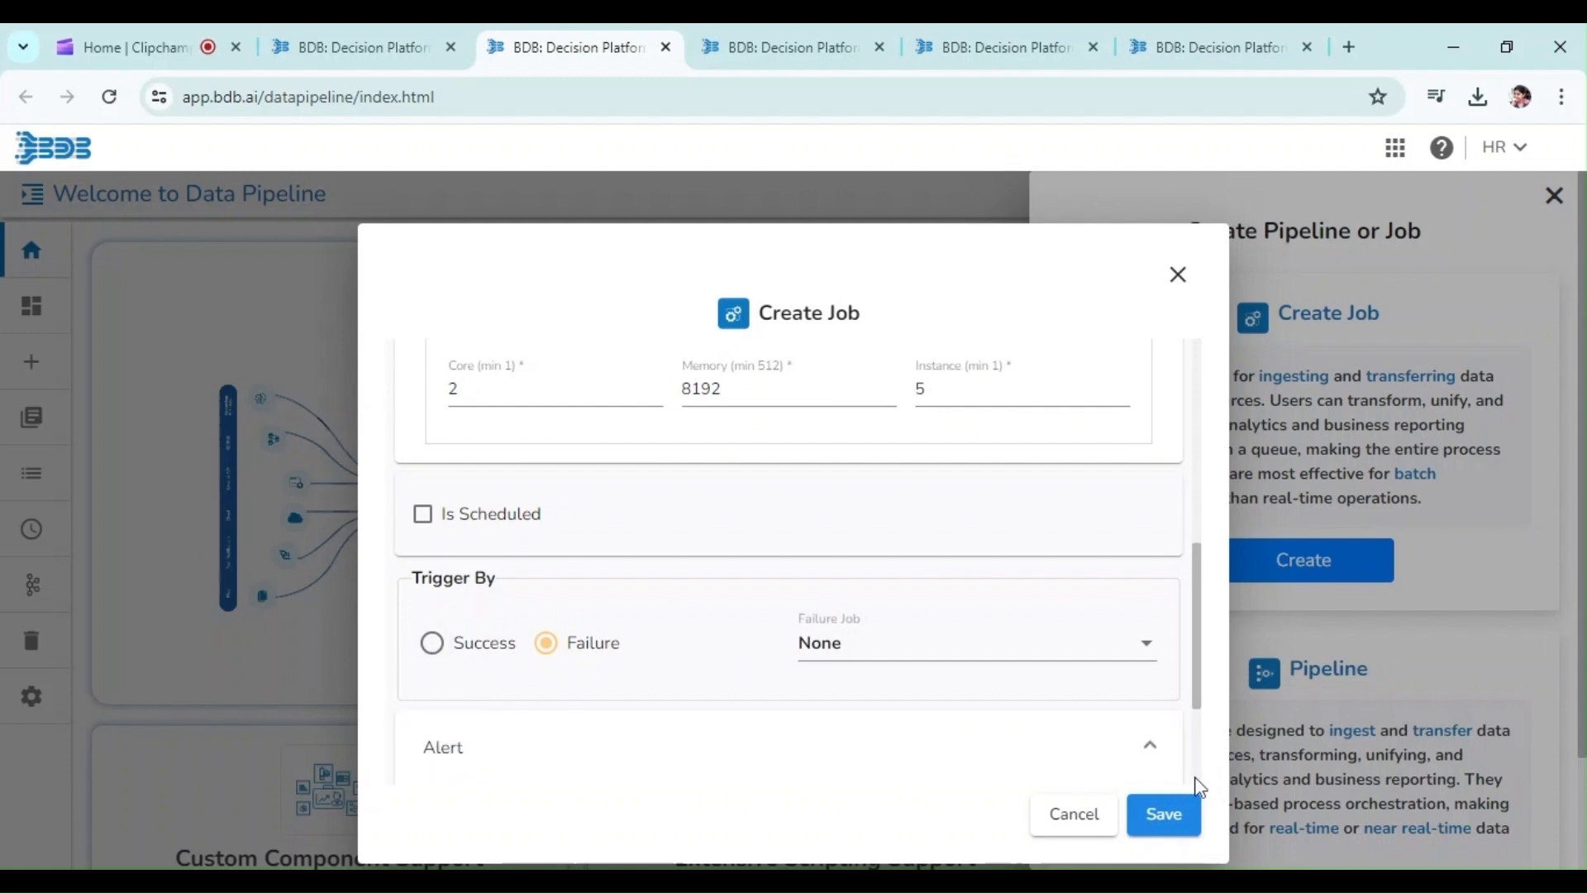
scroll(1204, 789, down, 3)
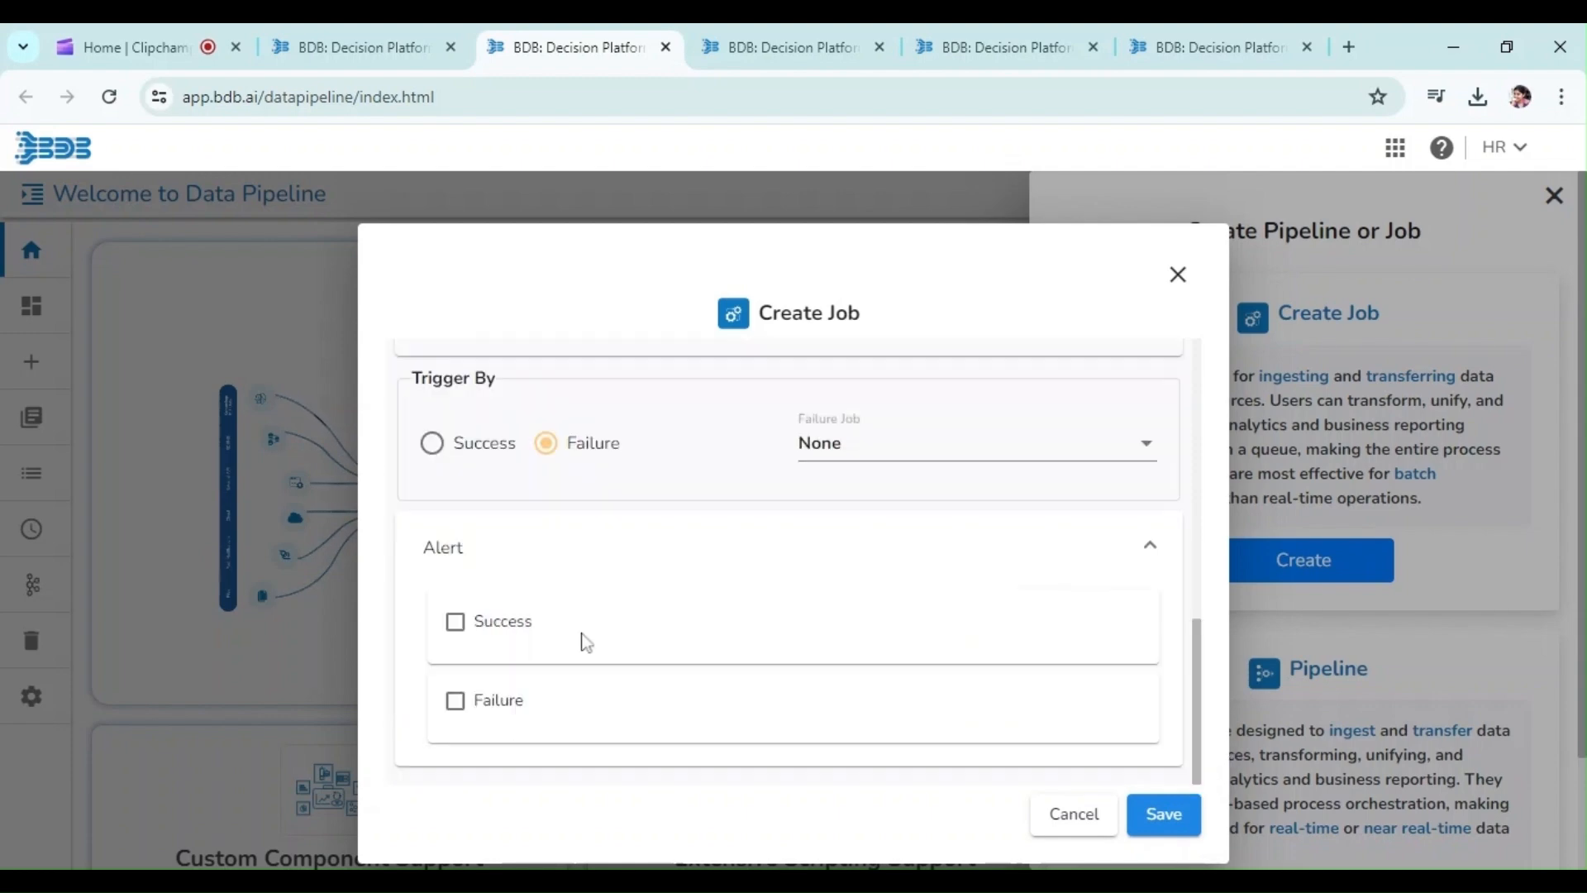
click(455, 626)
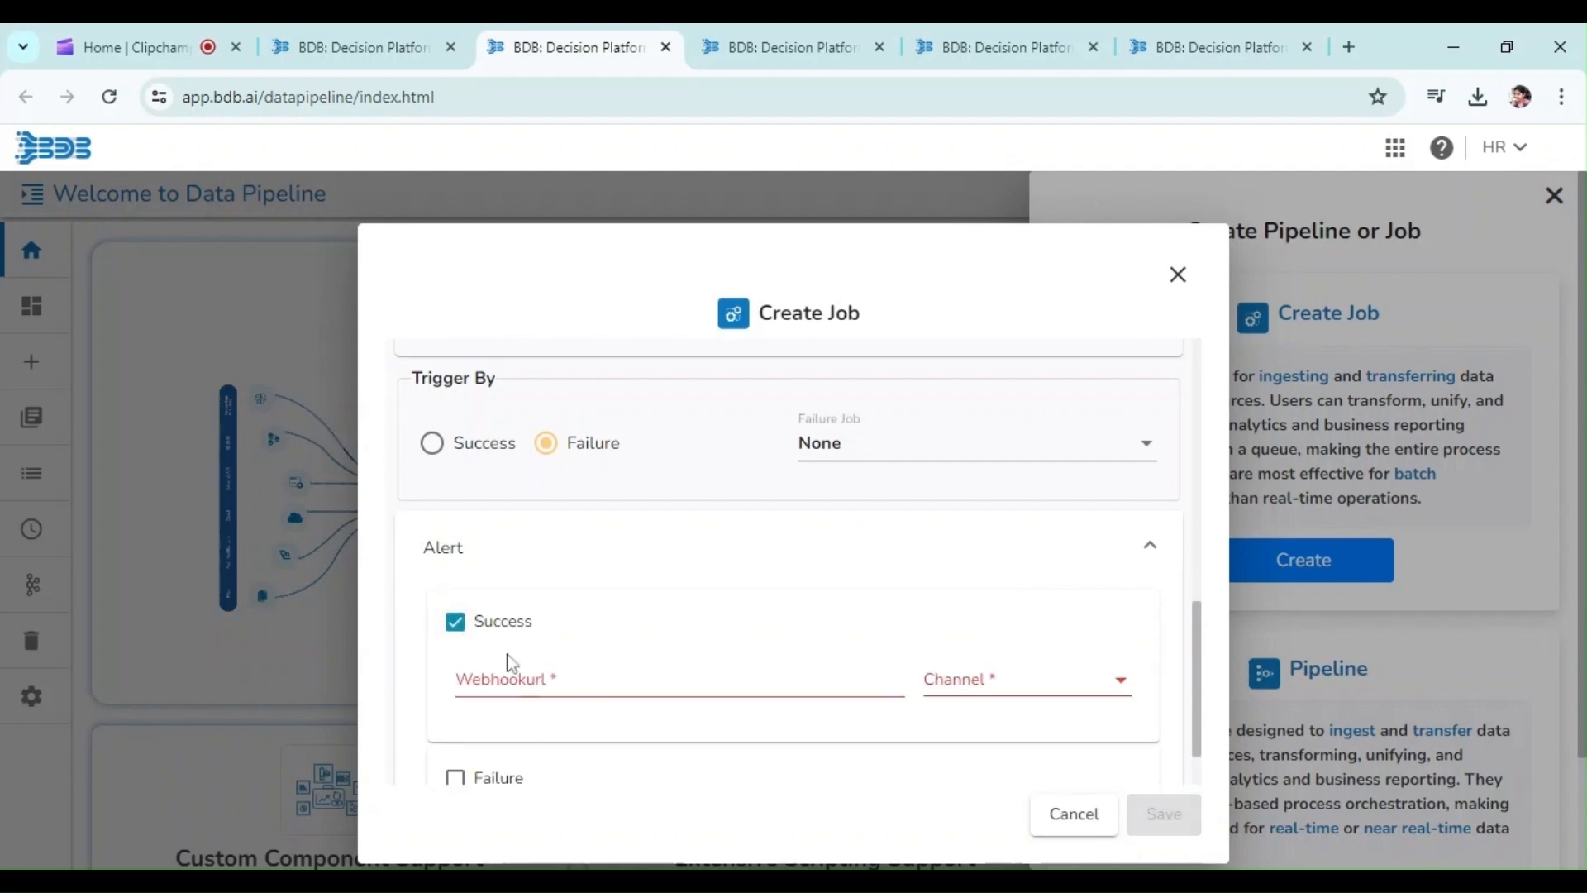
click(984, 693)
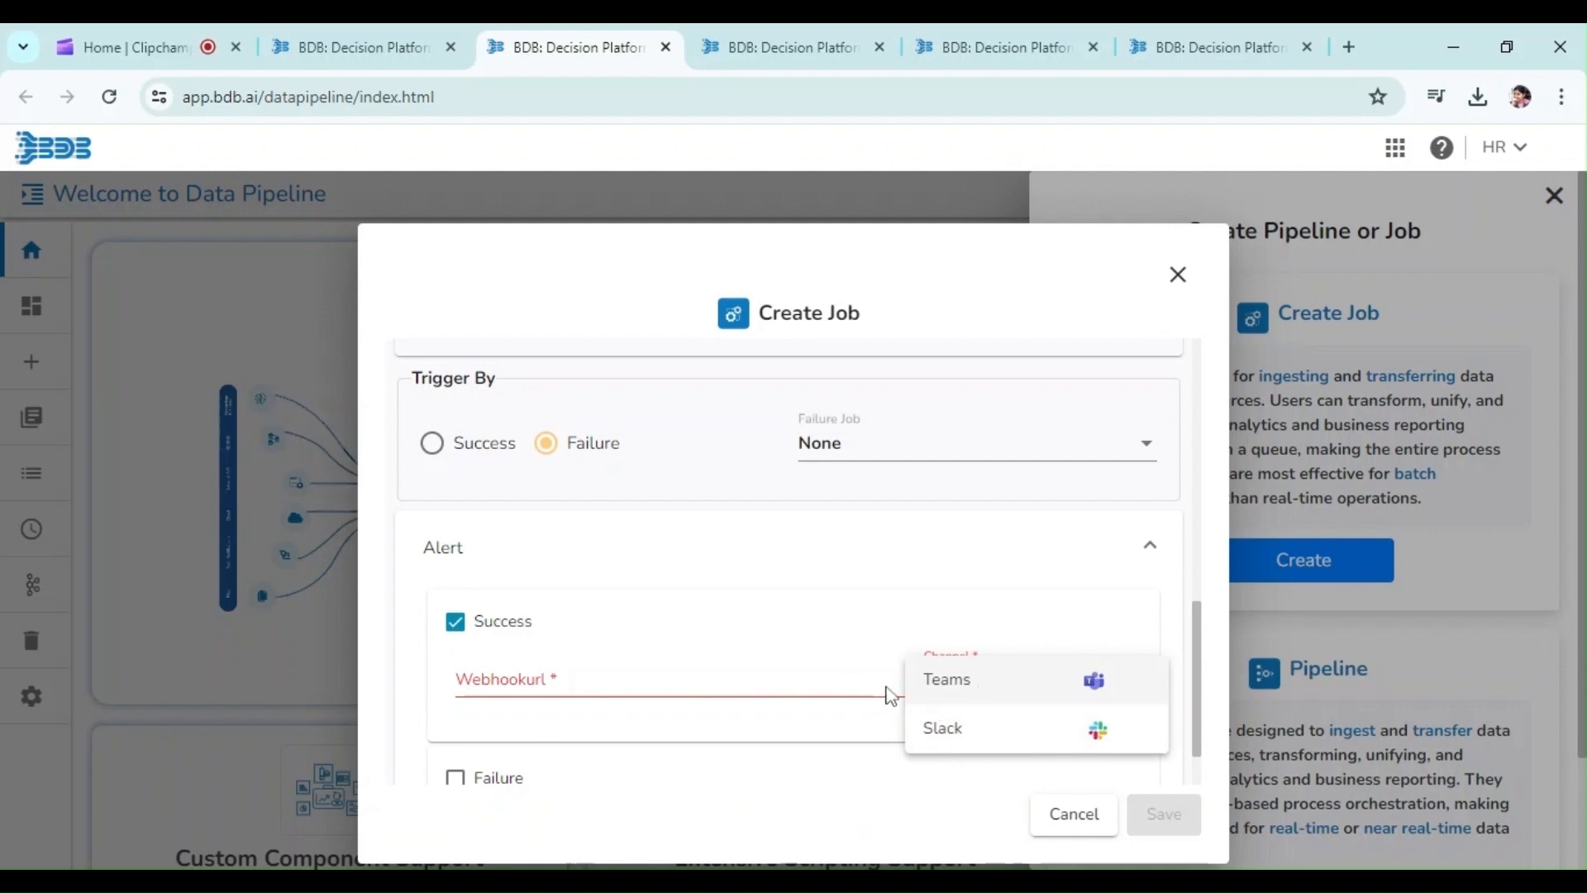
click(871, 574)
click(456, 777)
scroll(455, 777, down, 2)
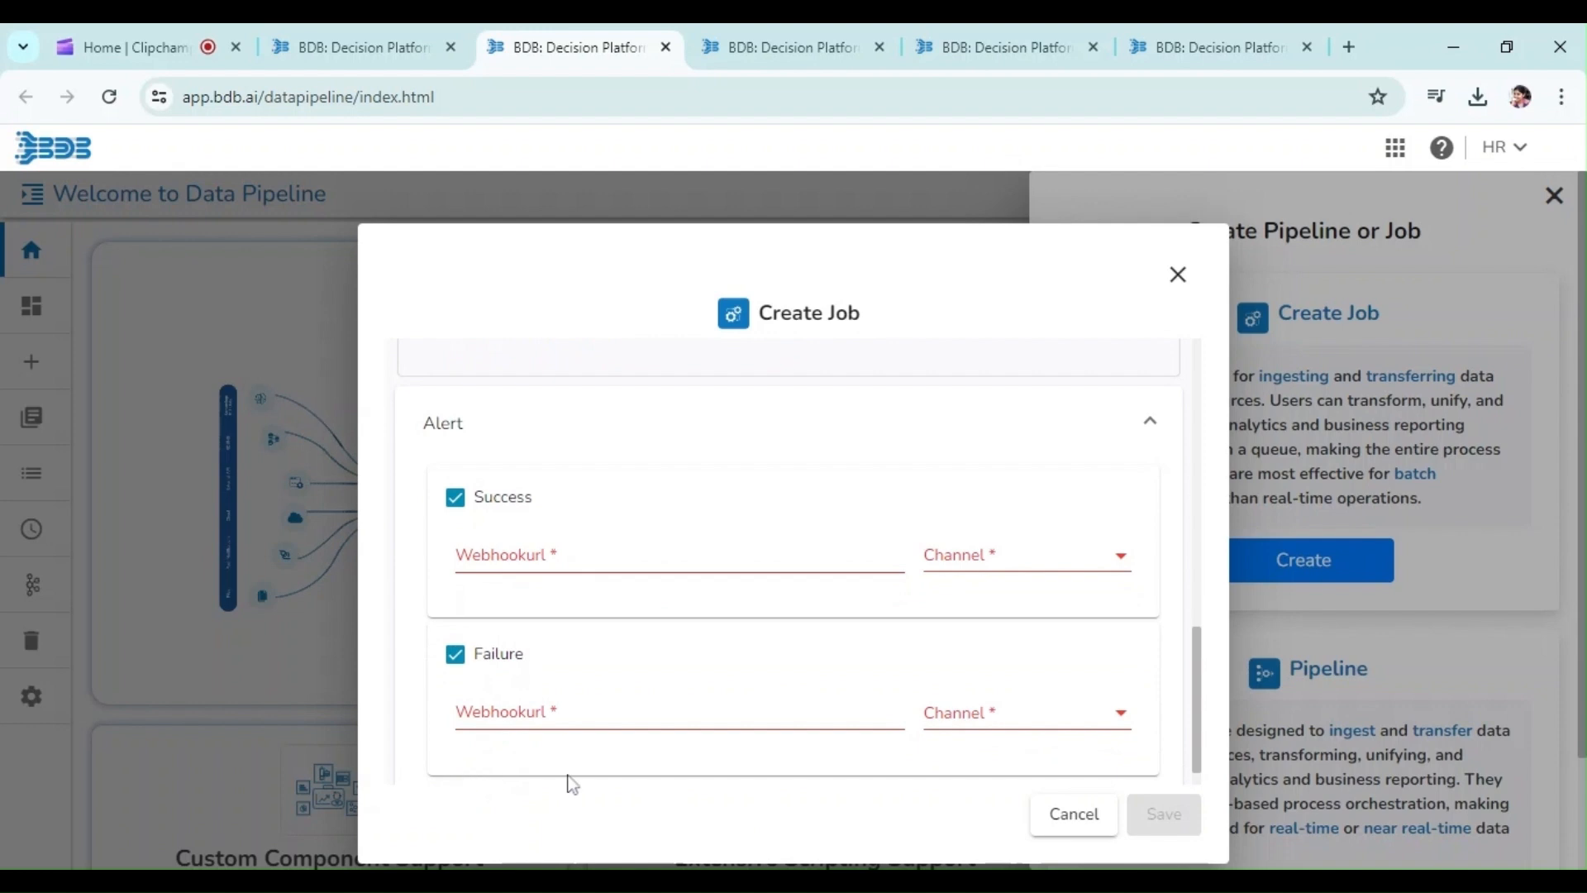
click(994, 726)
click(457, 506)
click(456, 655)
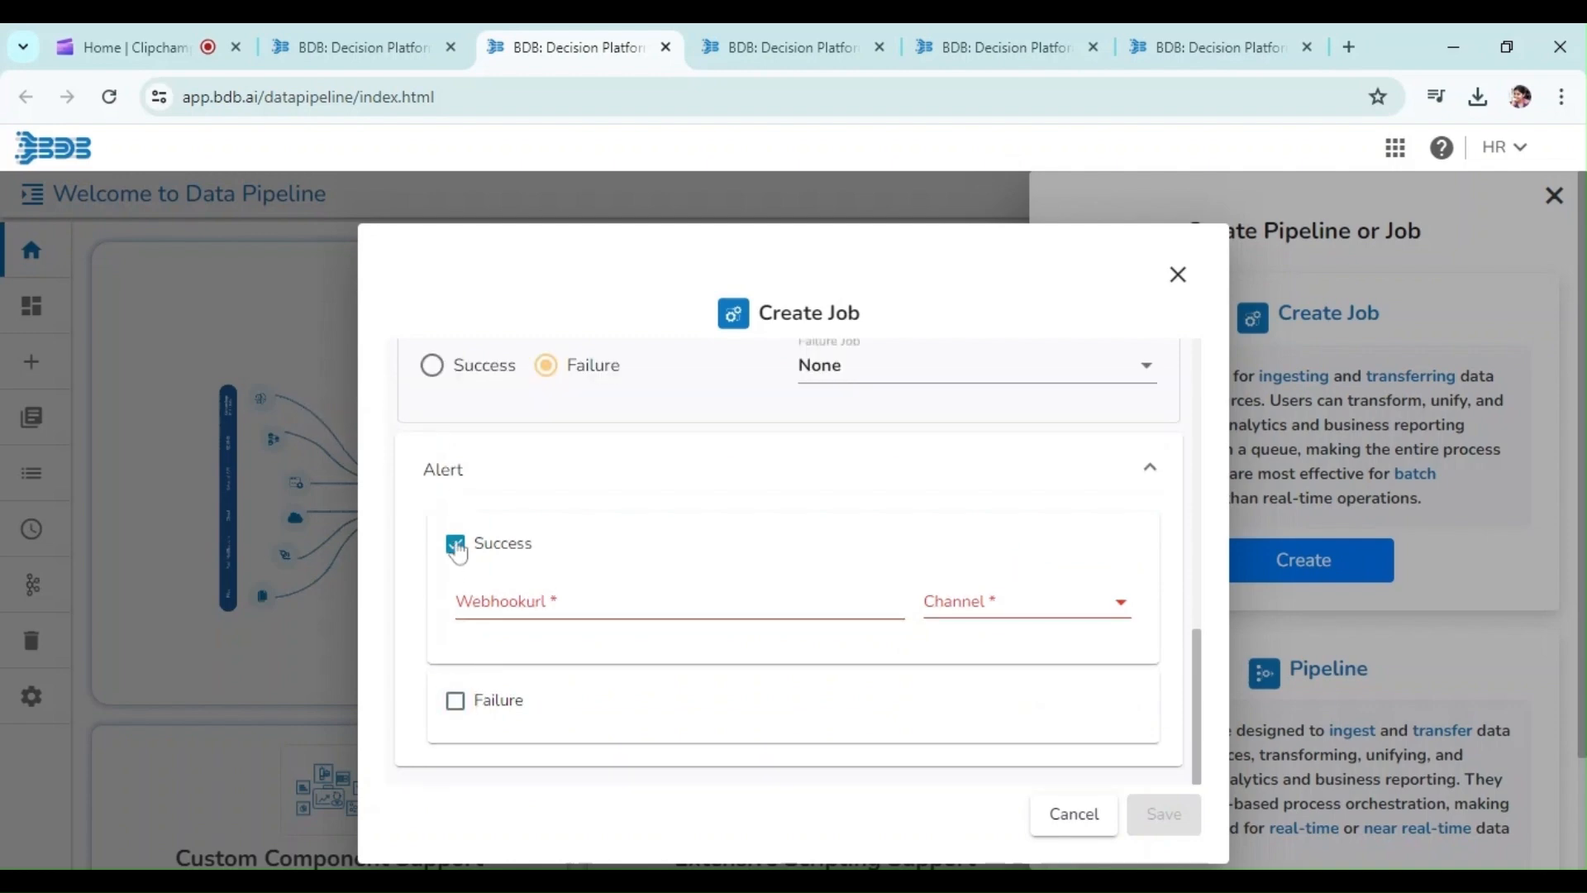
click(455, 543)
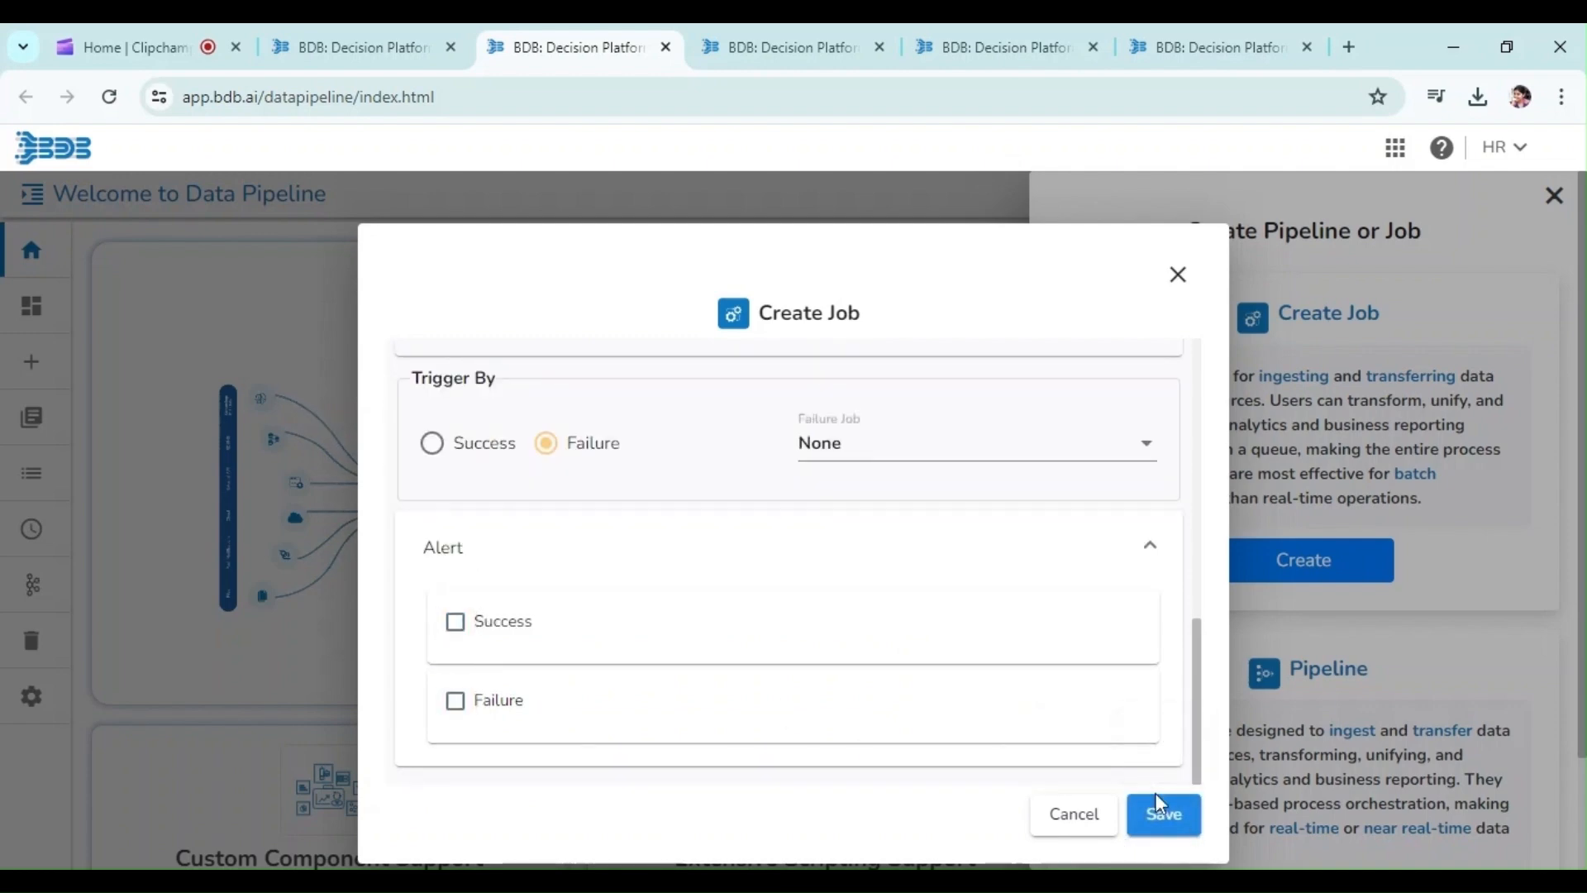
click(1160, 811)
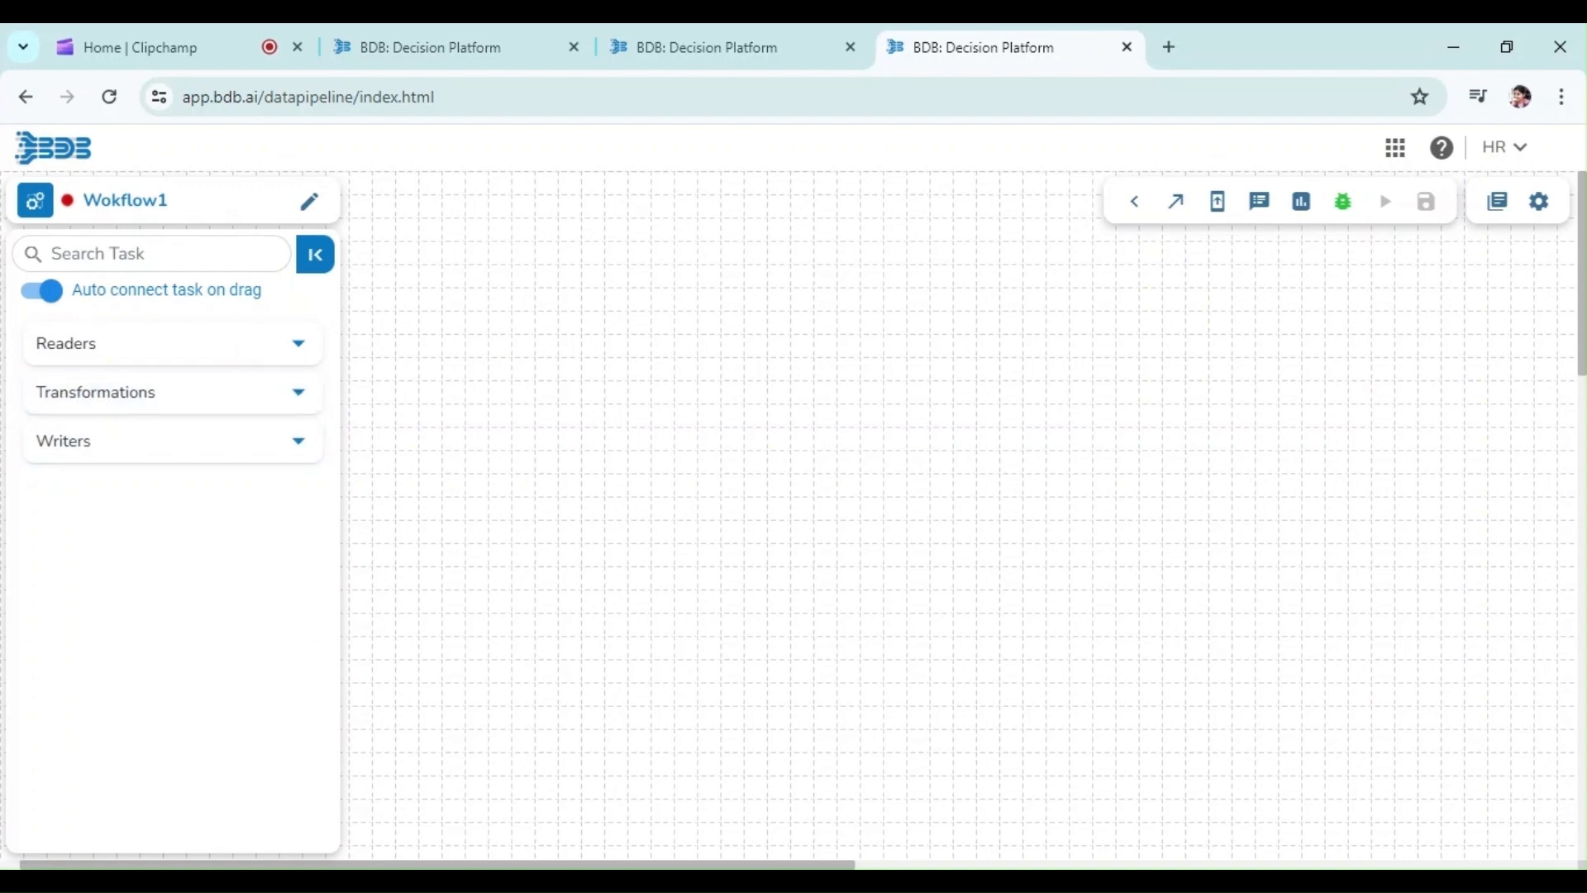
Browse the Readers, Transformations and Writers task categories in the job editor palette
click(154, 254)
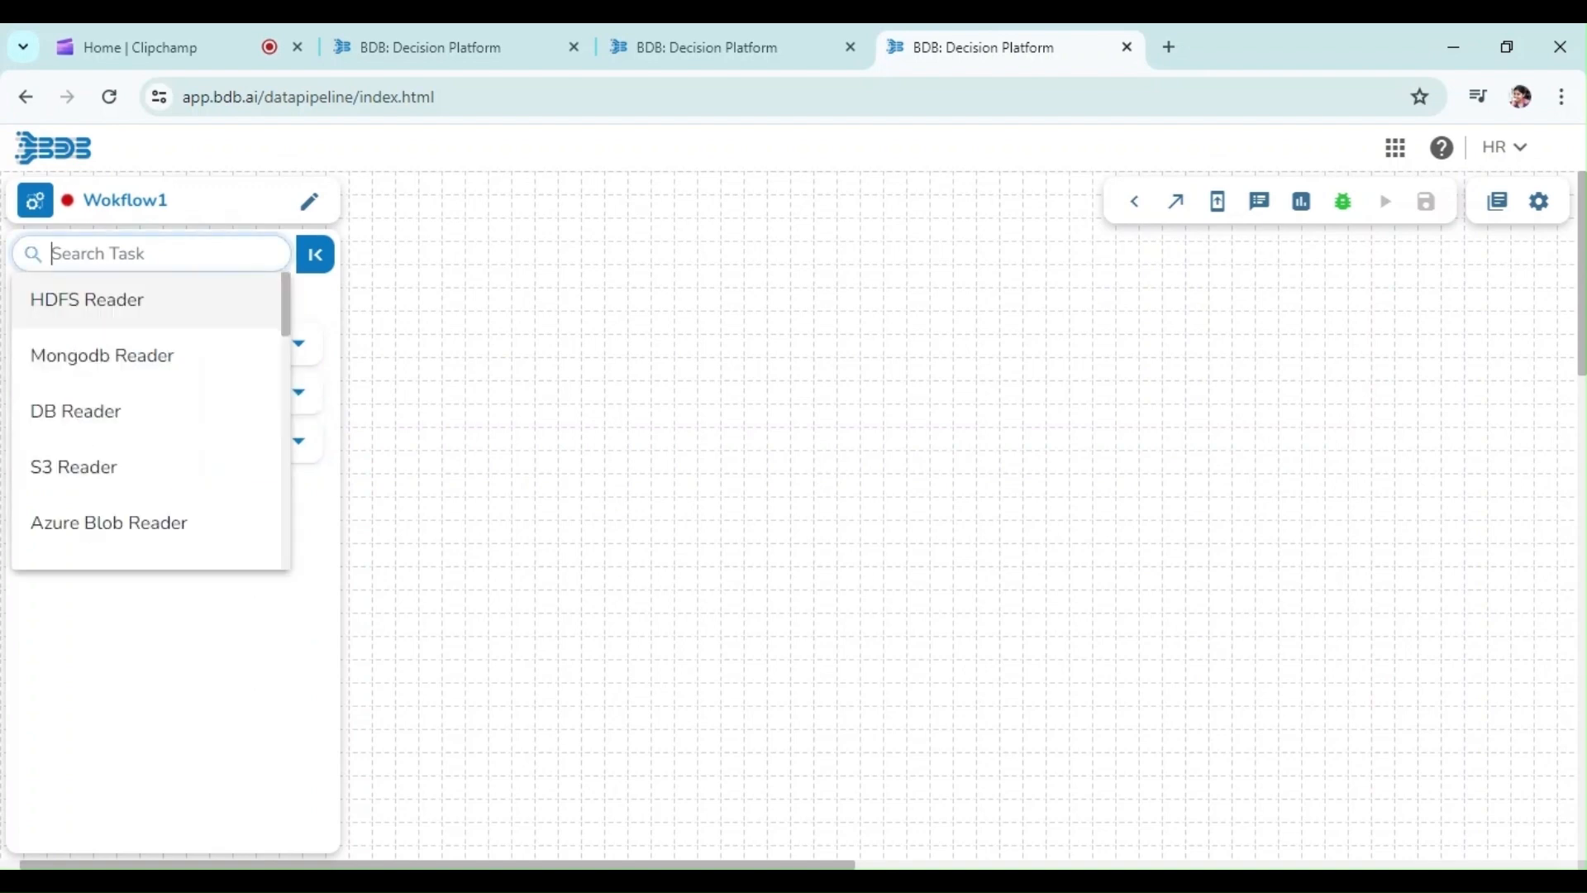
click(475, 371)
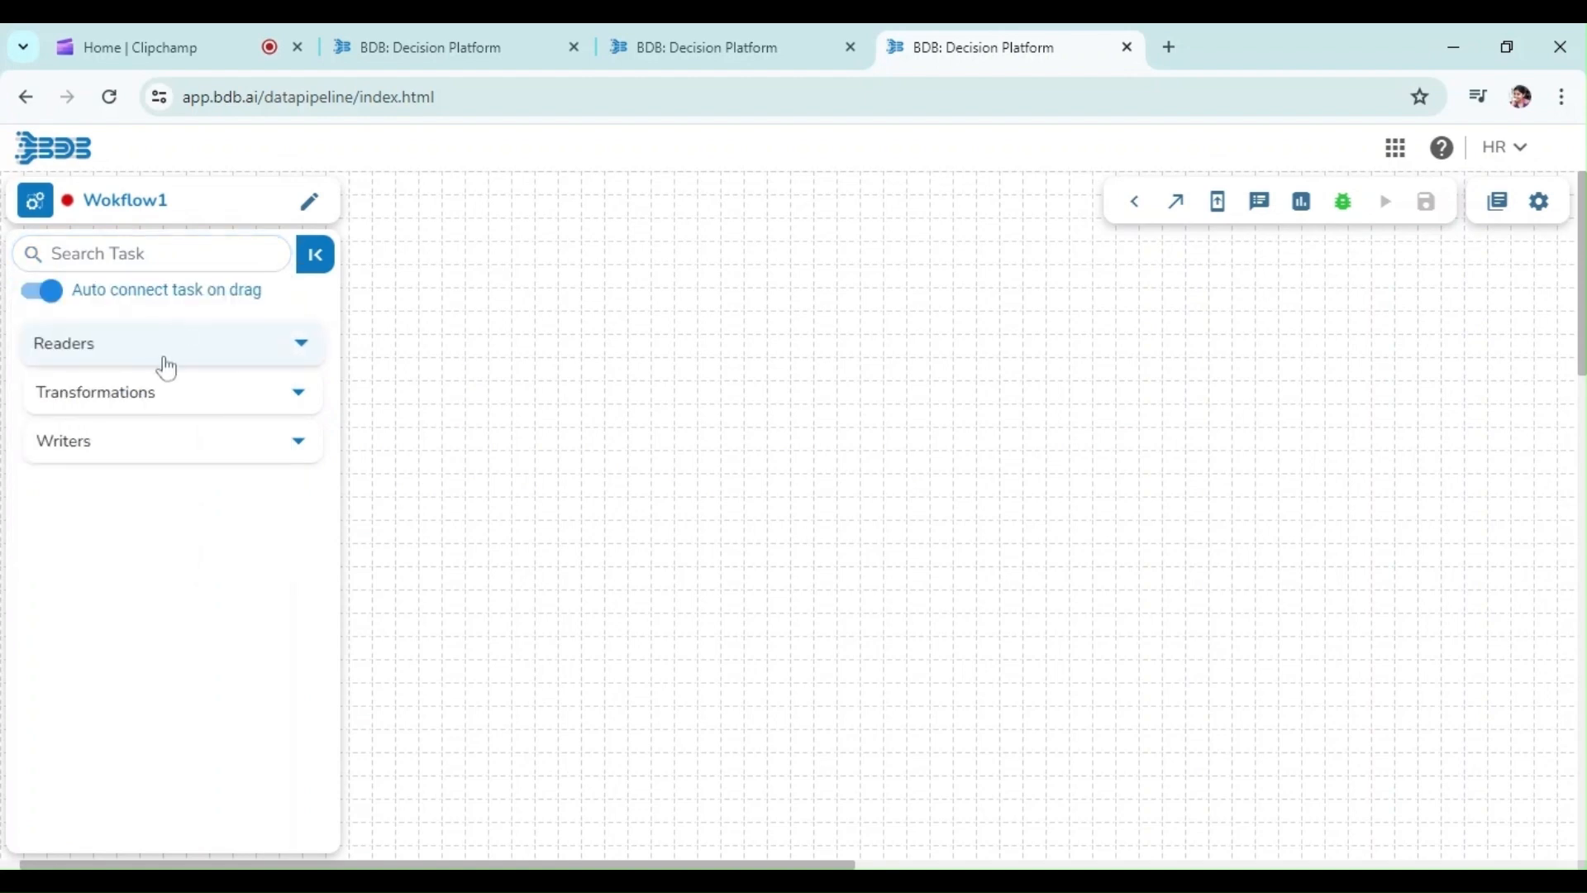
click(162, 357)
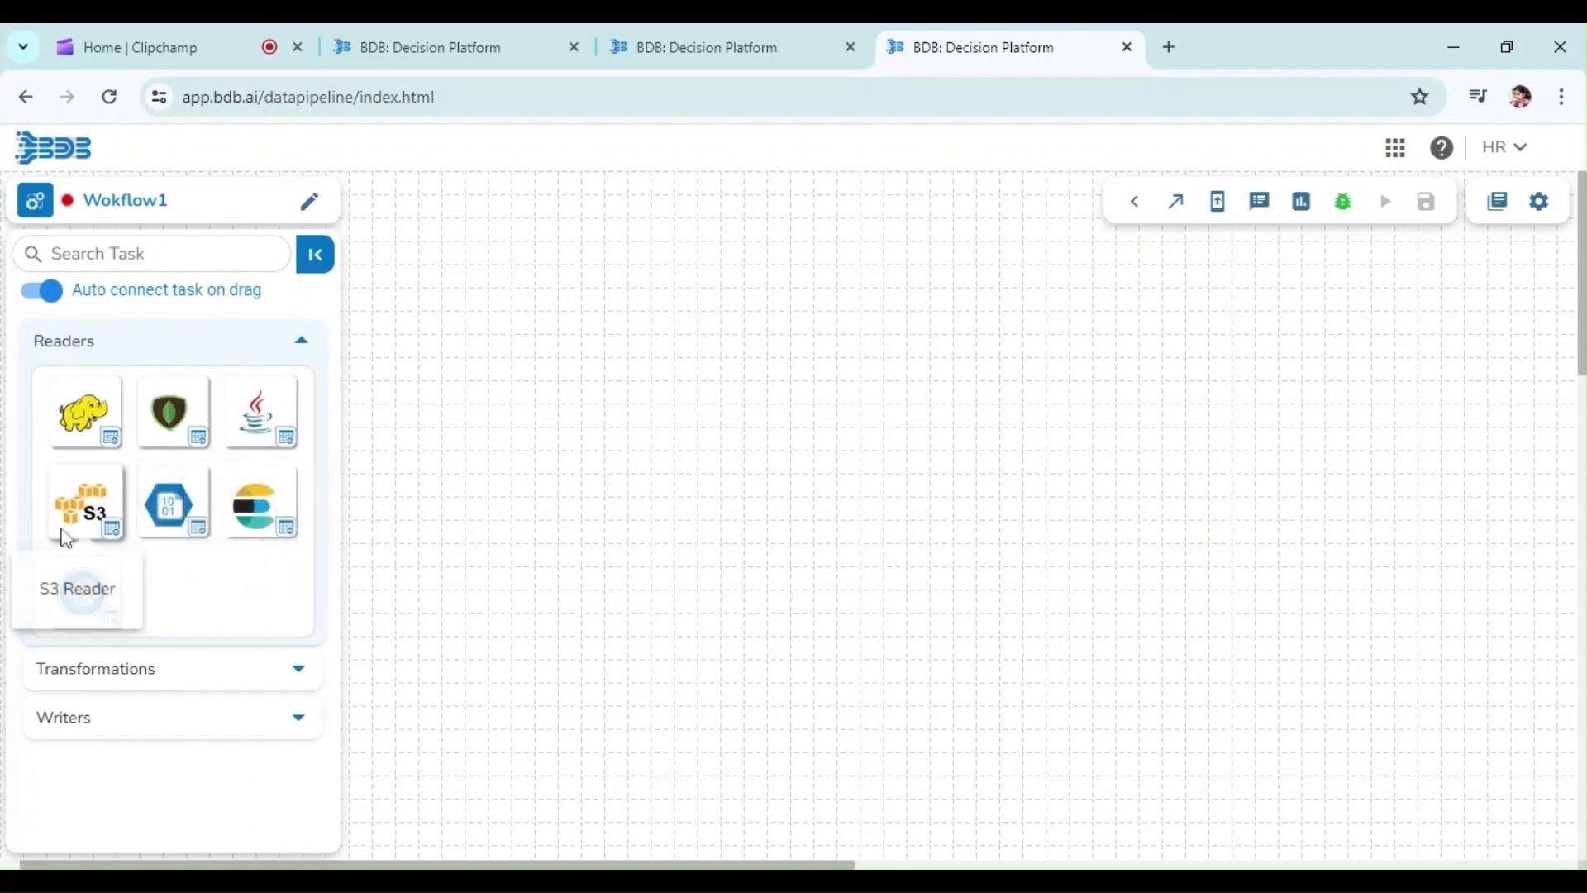
click(66, 671)
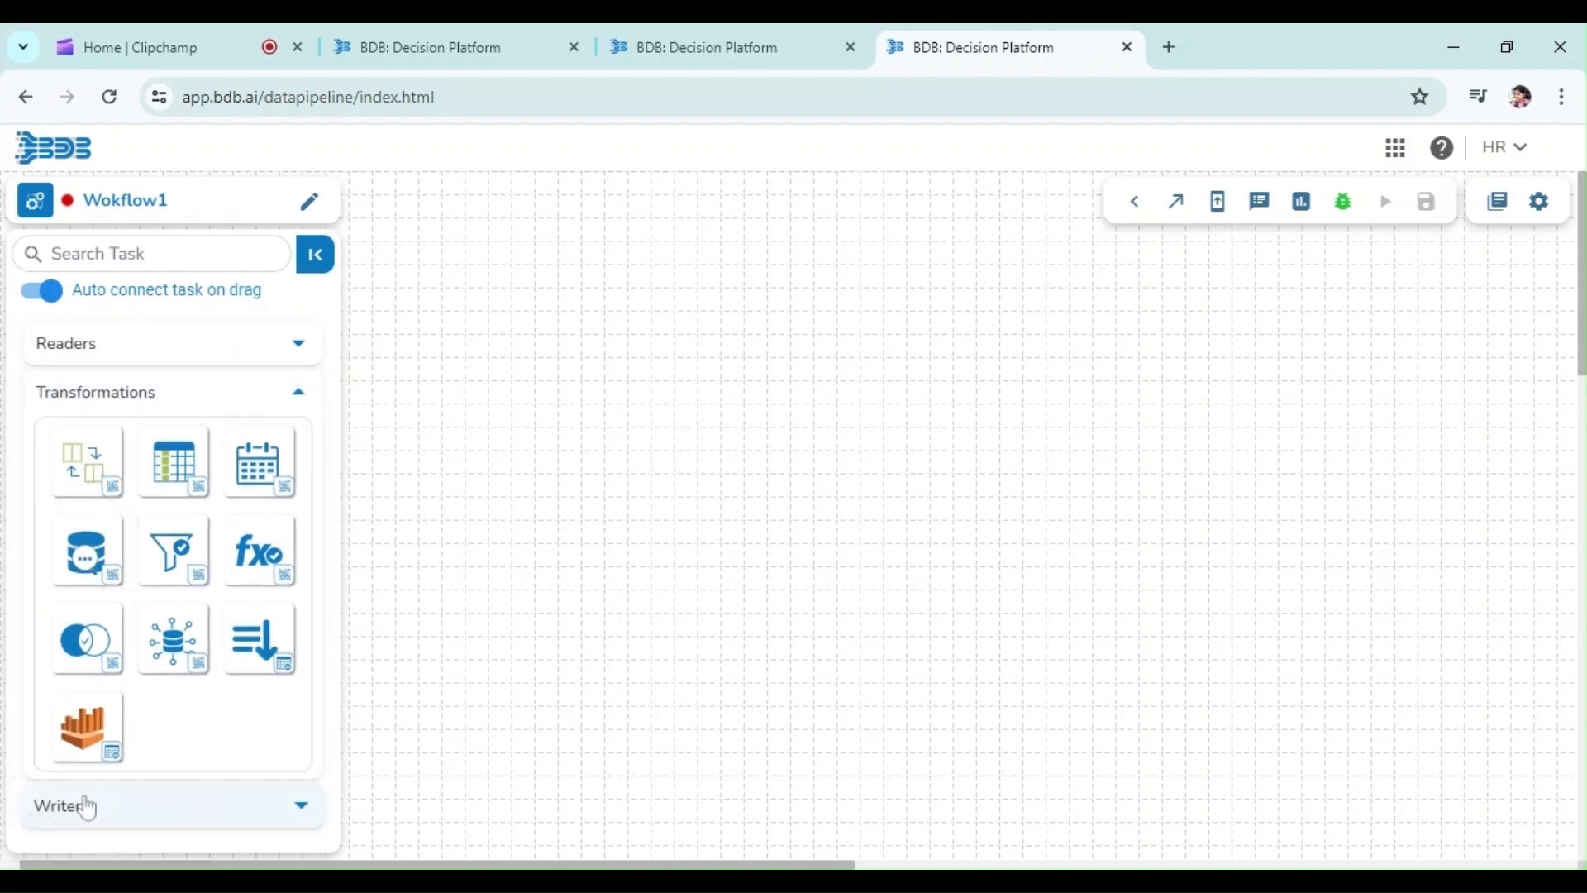
click(85, 801)
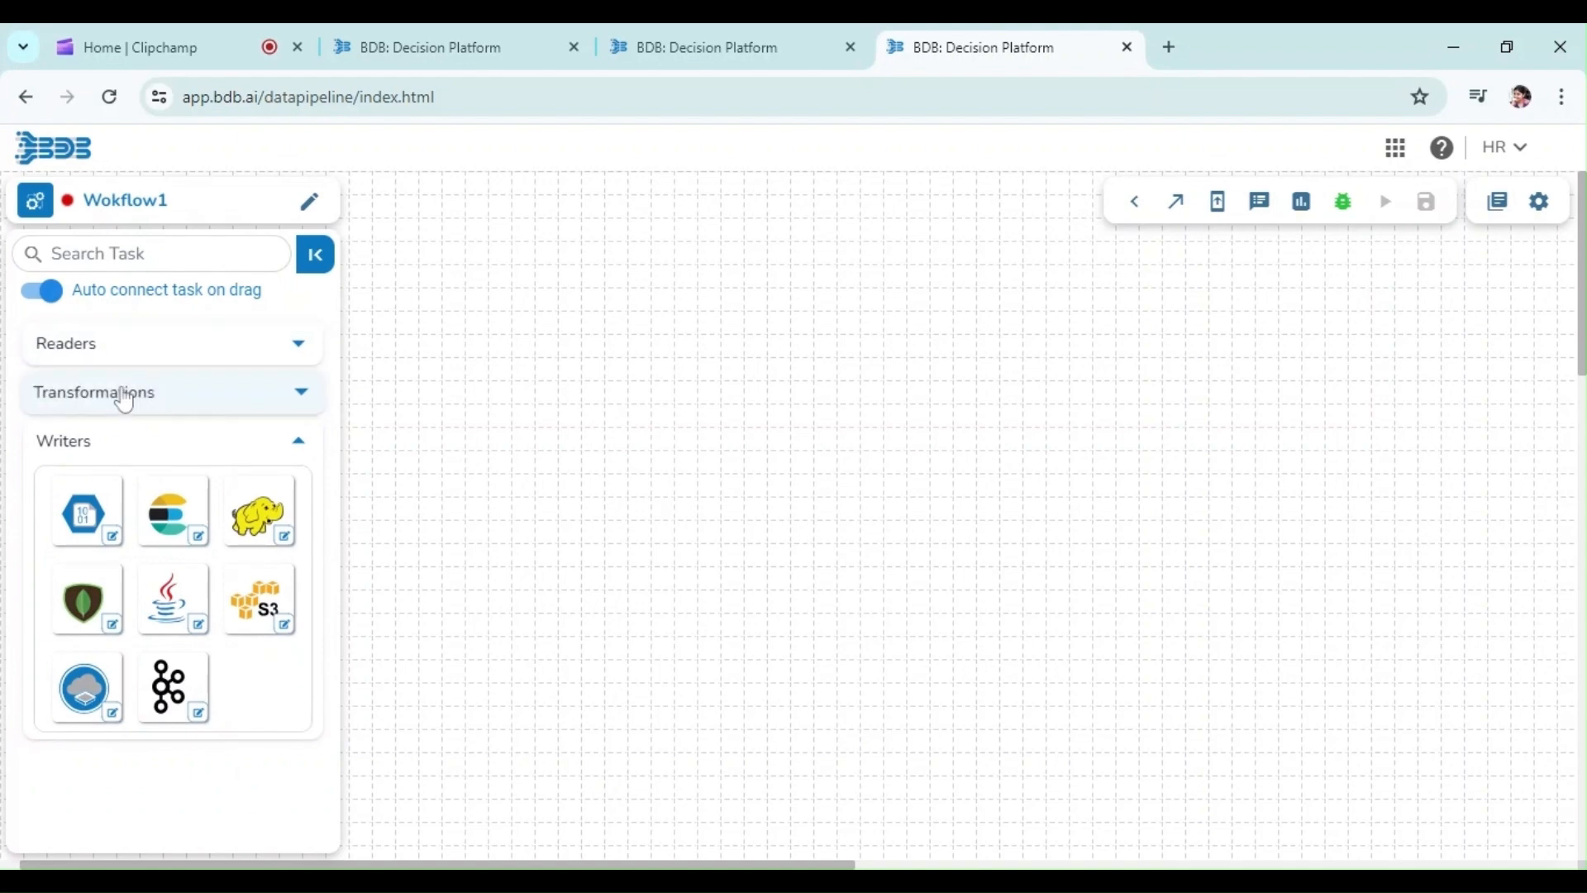
click(124, 397)
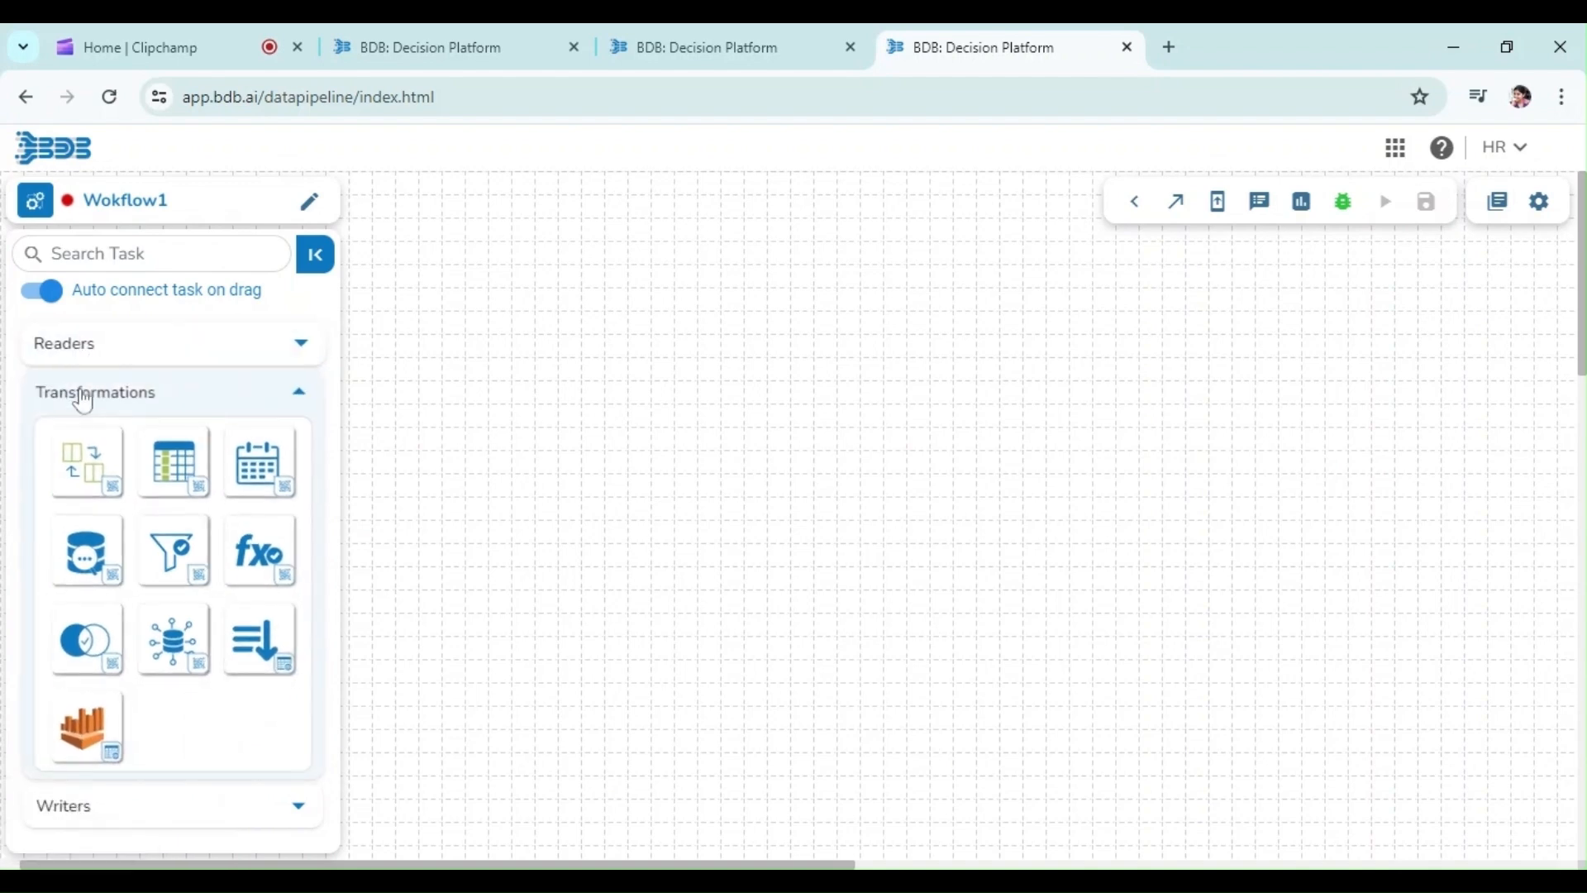
click(83, 403)
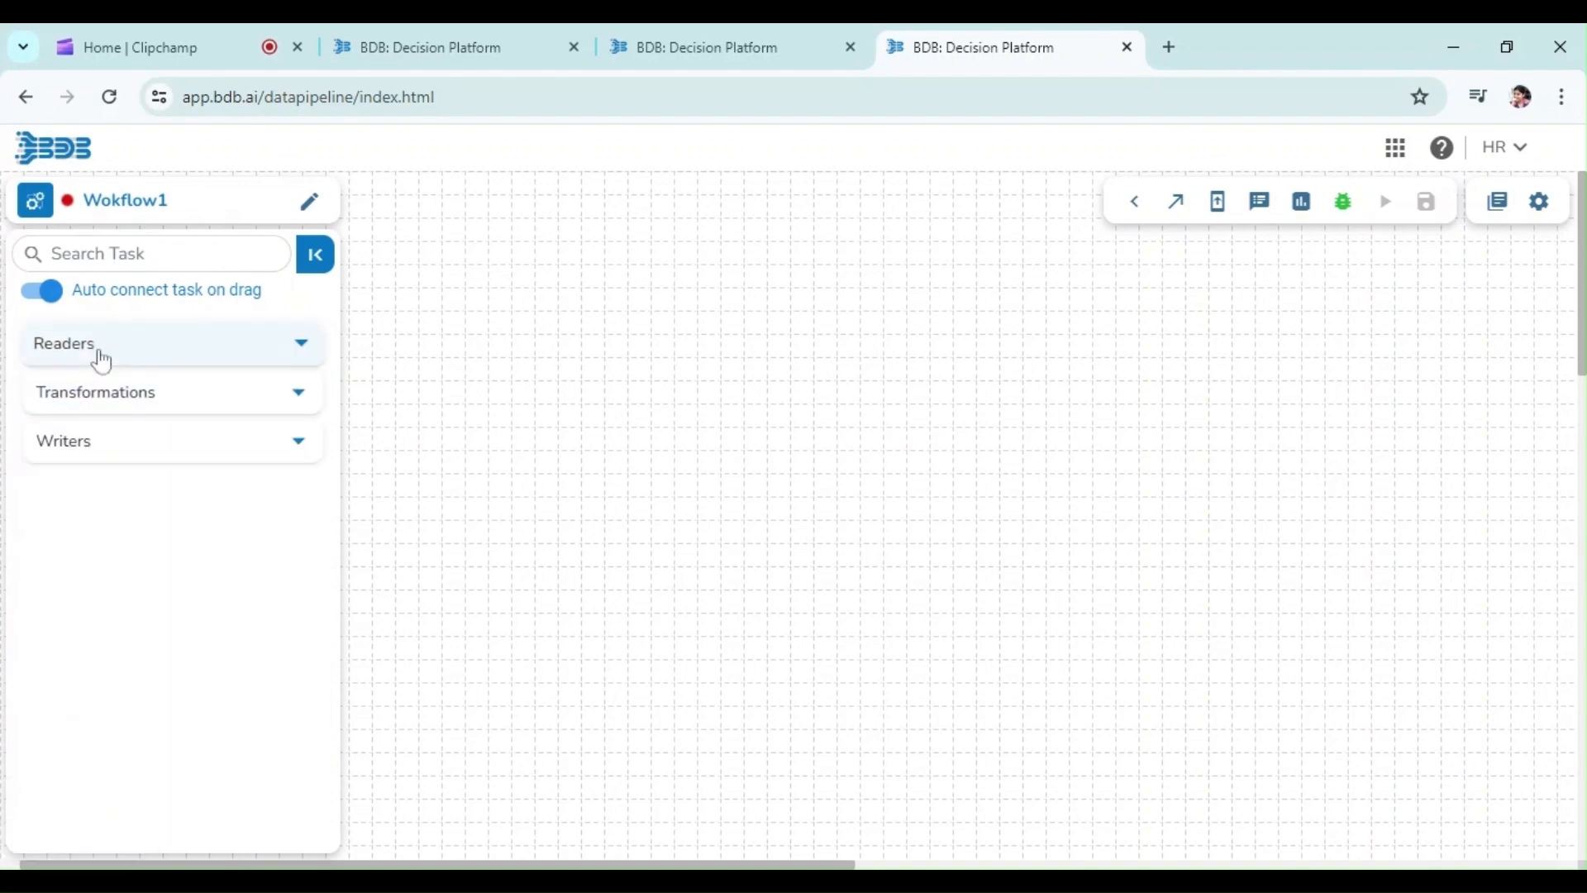
click(104, 356)
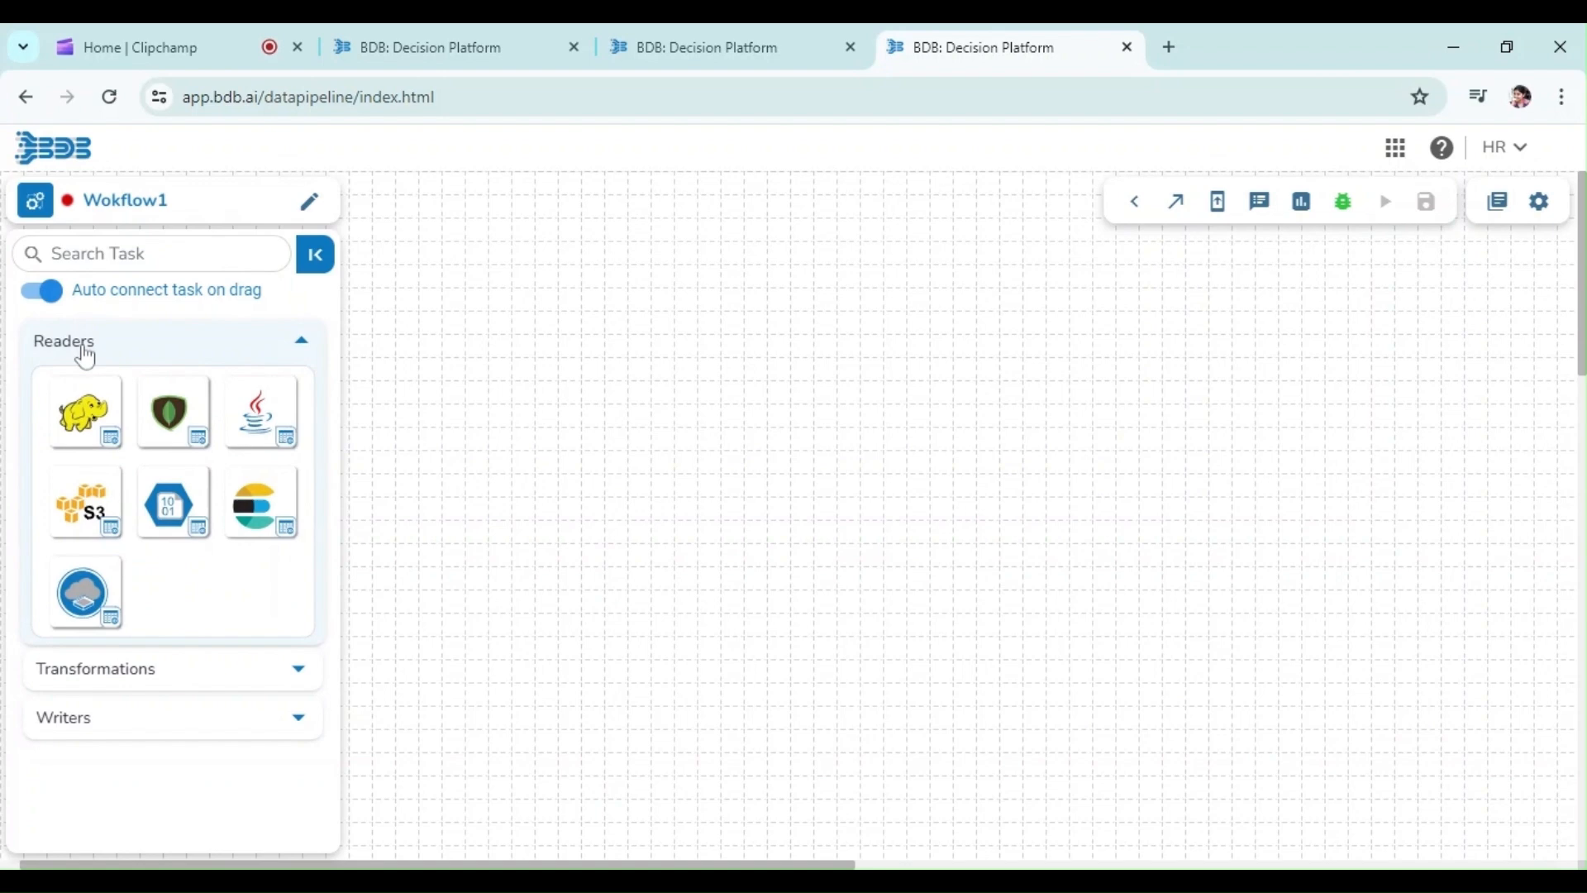
click(86, 355)
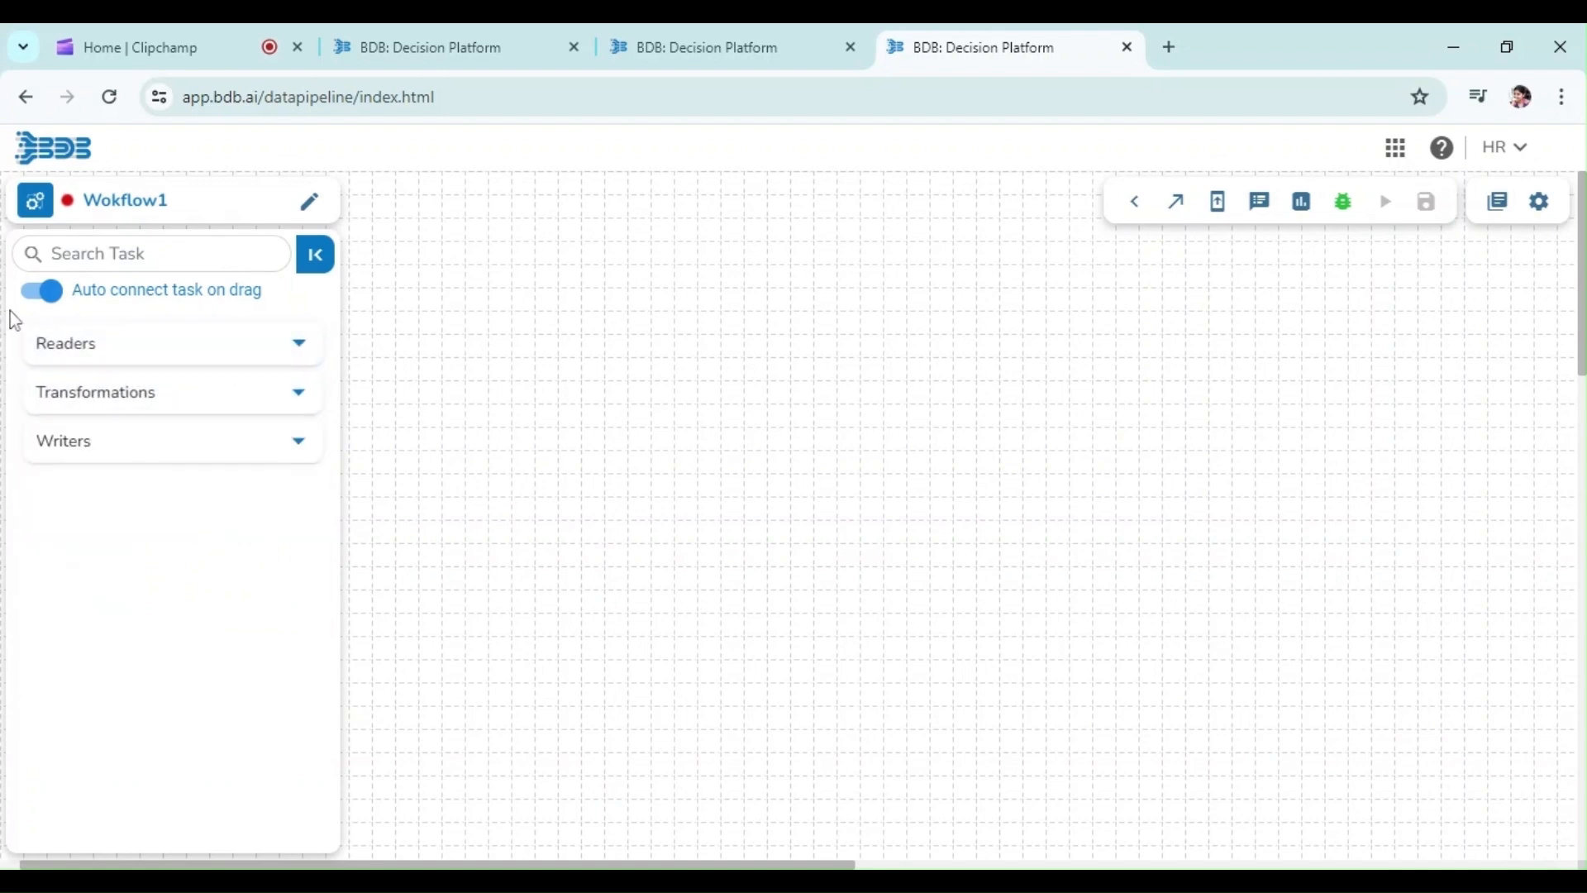
click(66, 356)
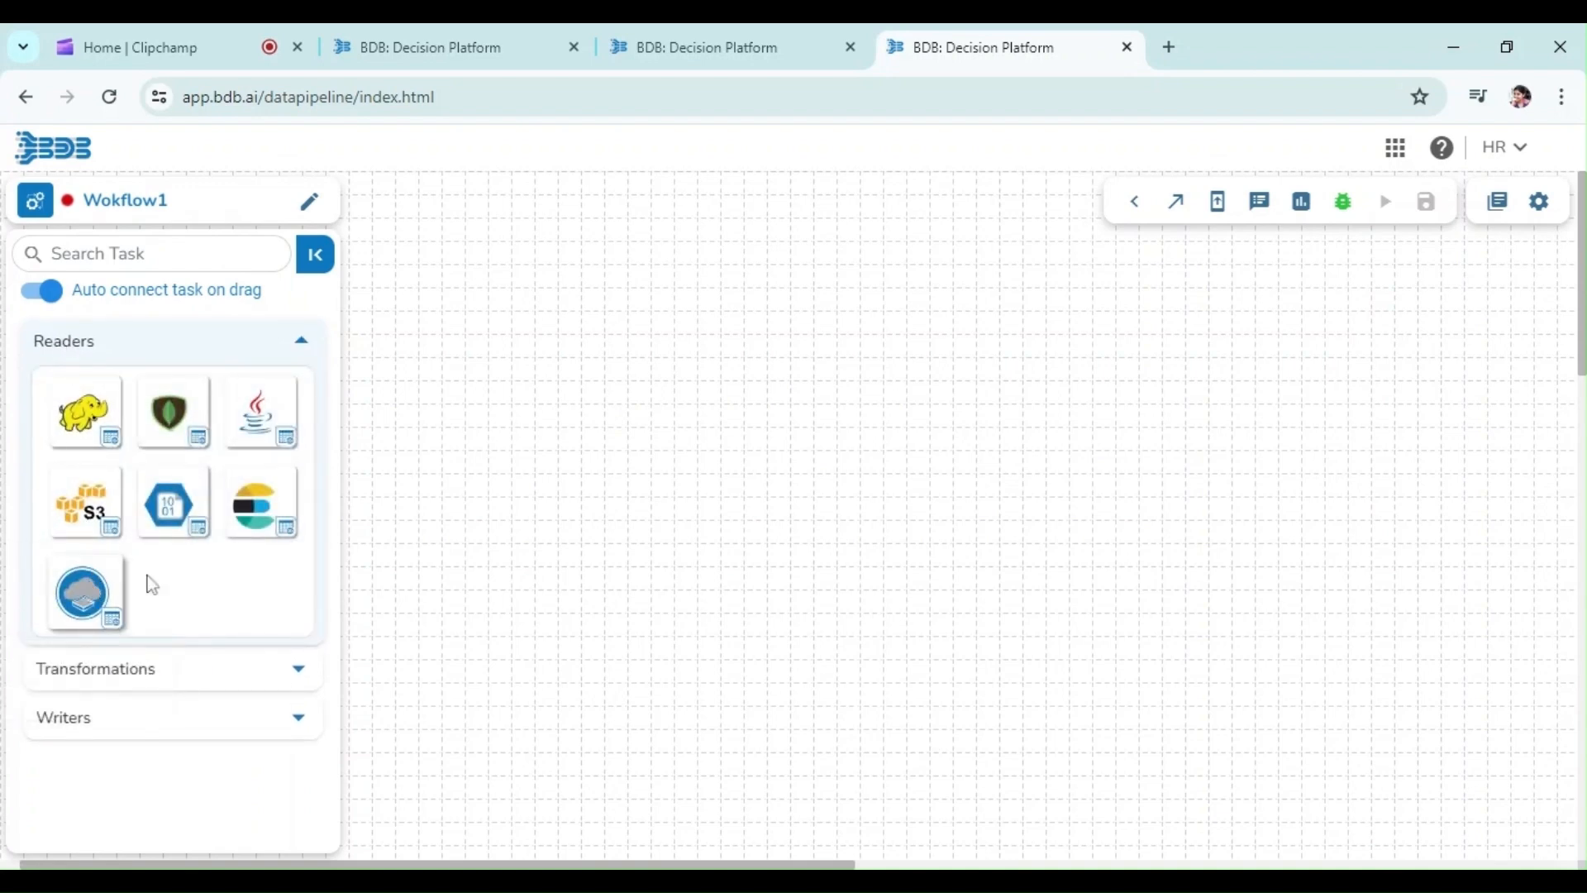
Add a Sandbox Reader reading CSV from the Hiring Data sandbox with Header and Infer Schema enabled
drag(82, 593, 476, 453)
click(476, 453)
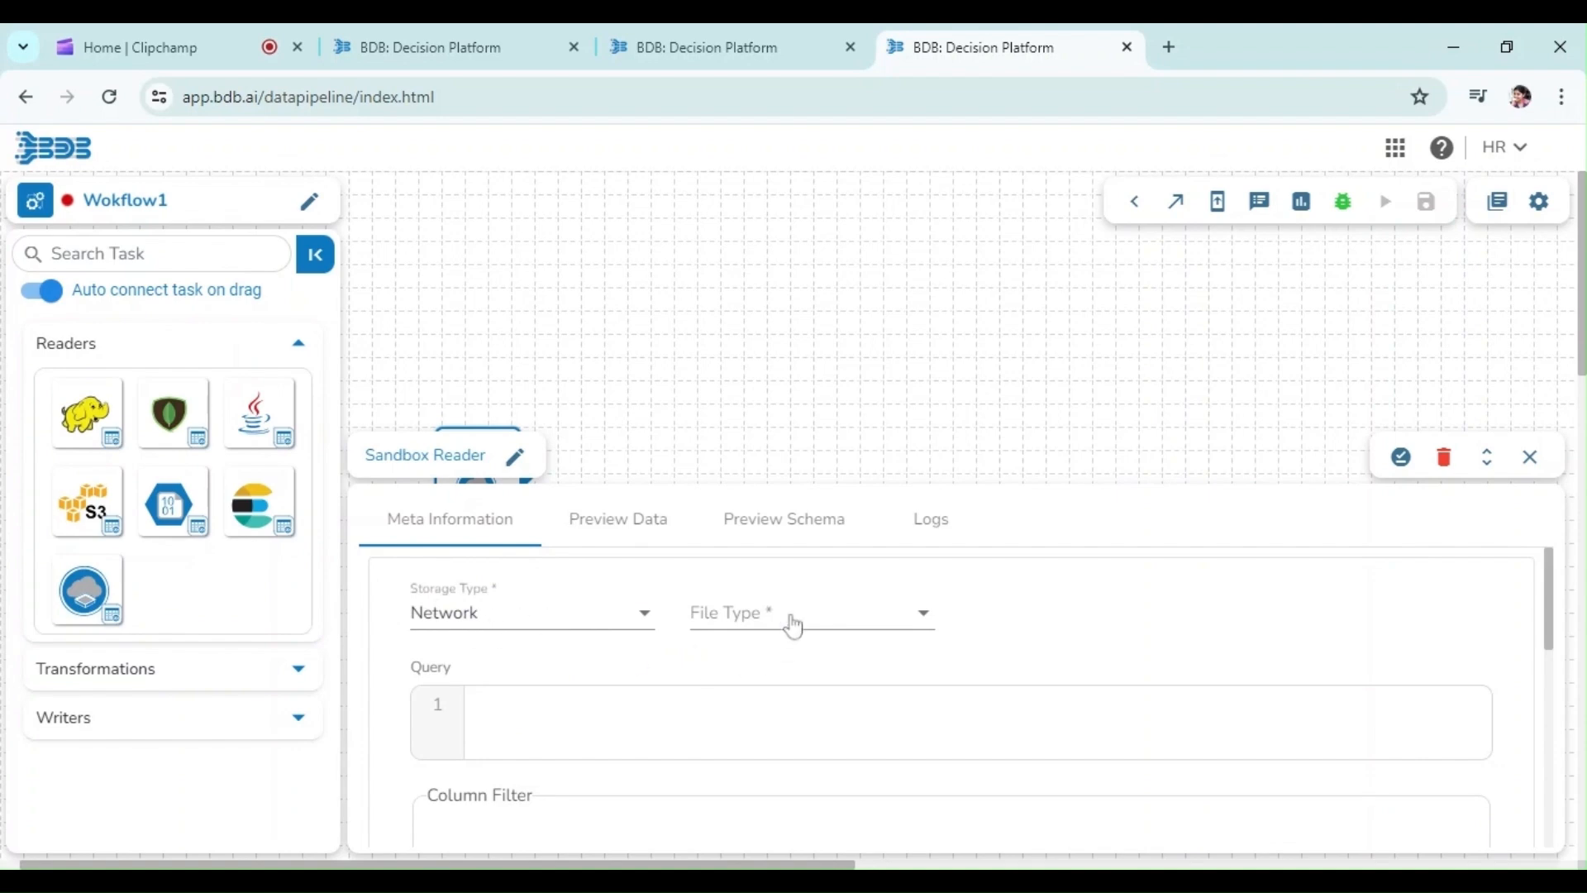
click(793, 626)
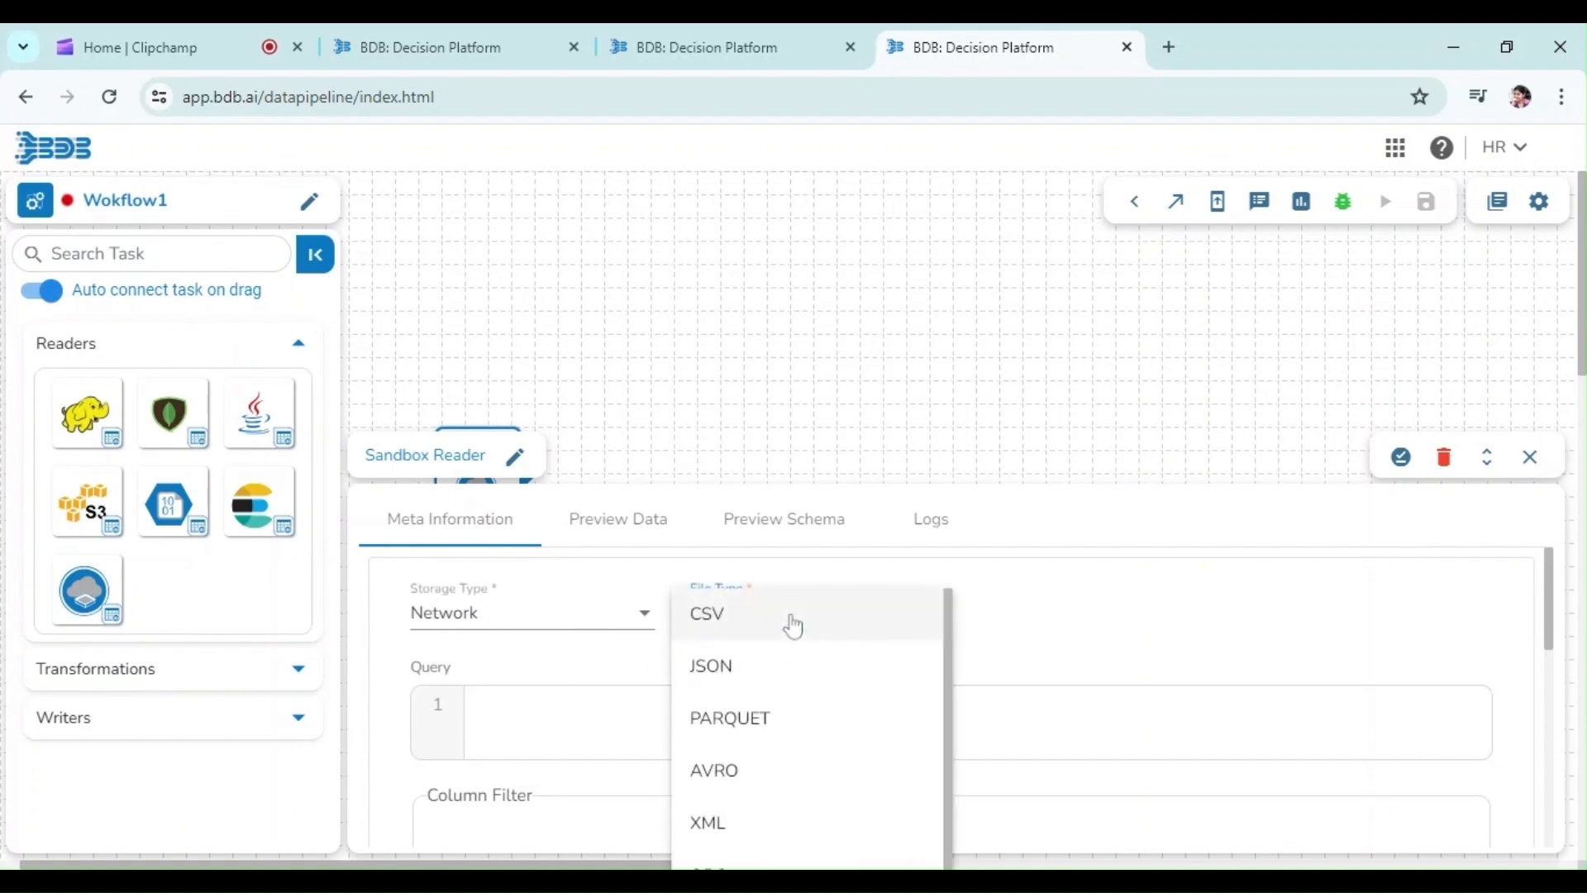
click(875, 613)
click(998, 635)
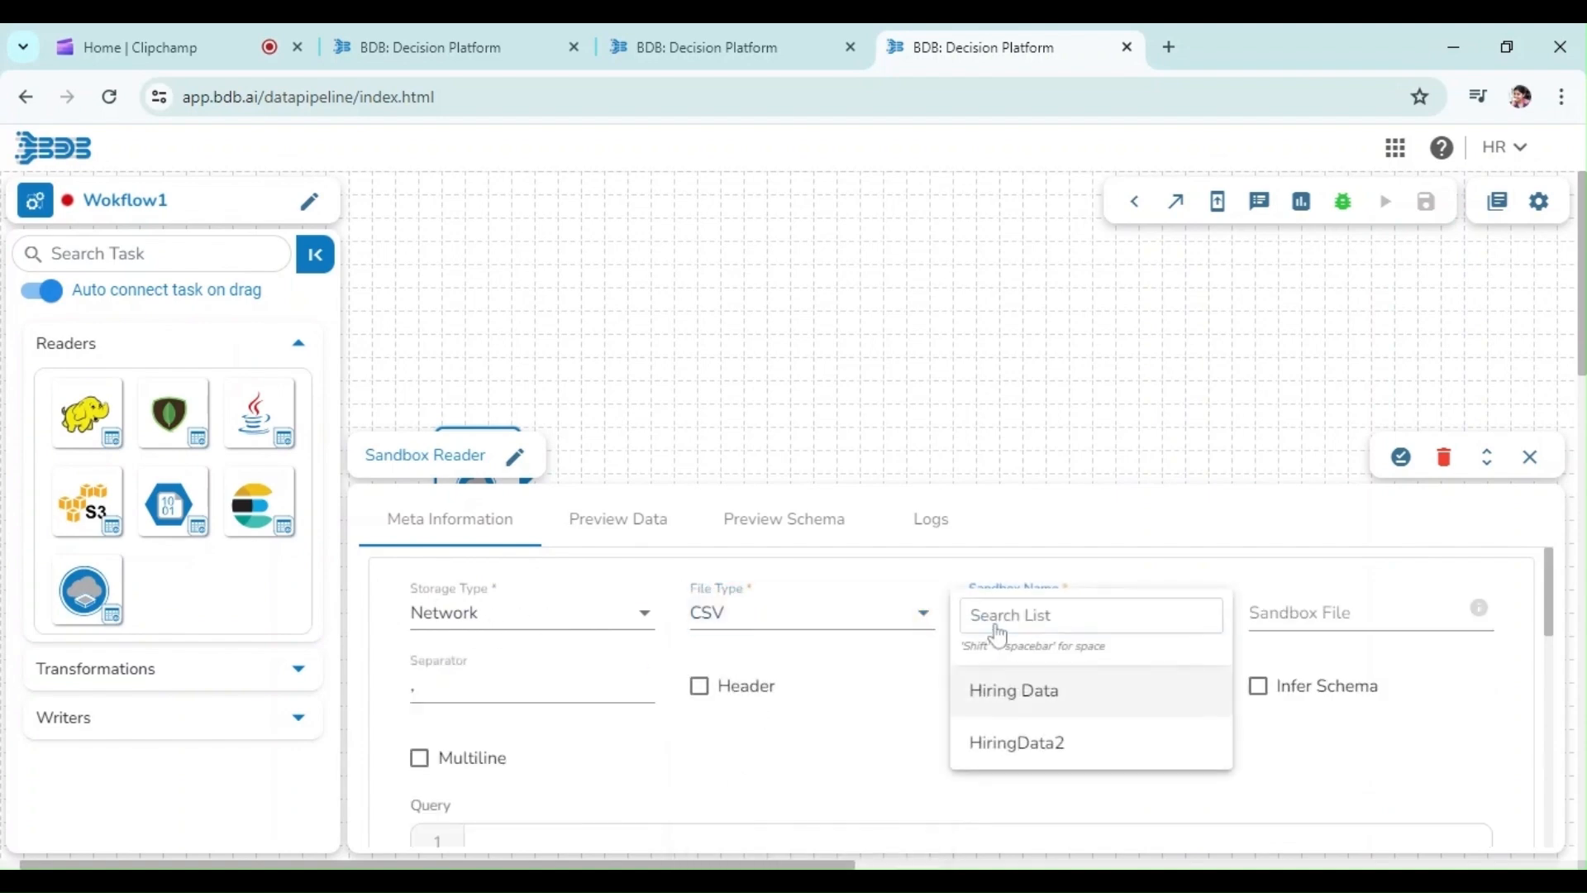
click(996, 694)
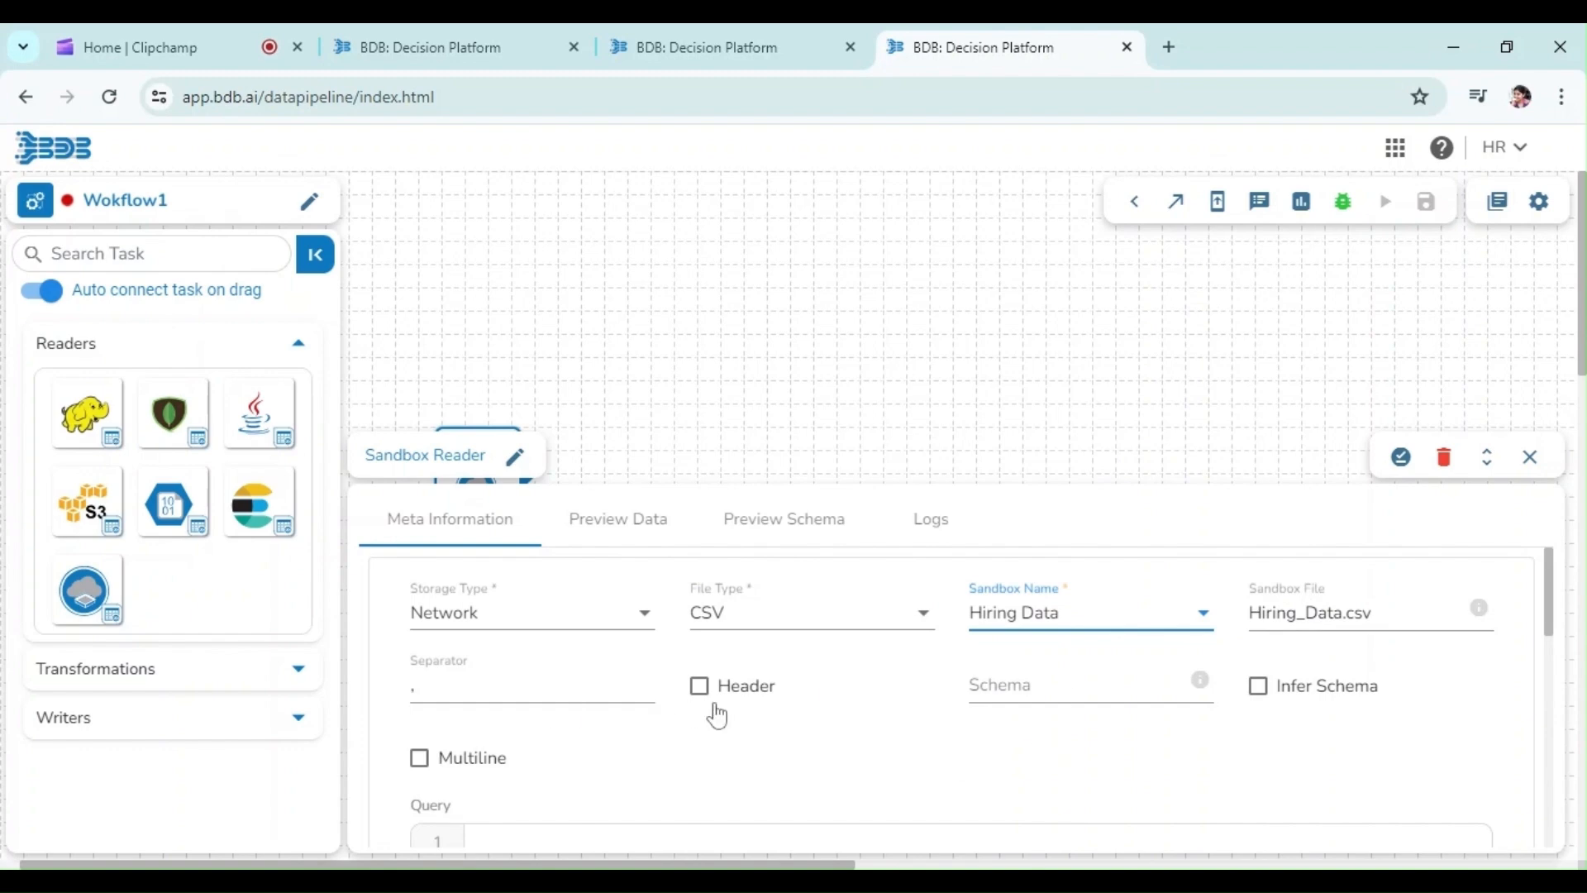
click(699, 688)
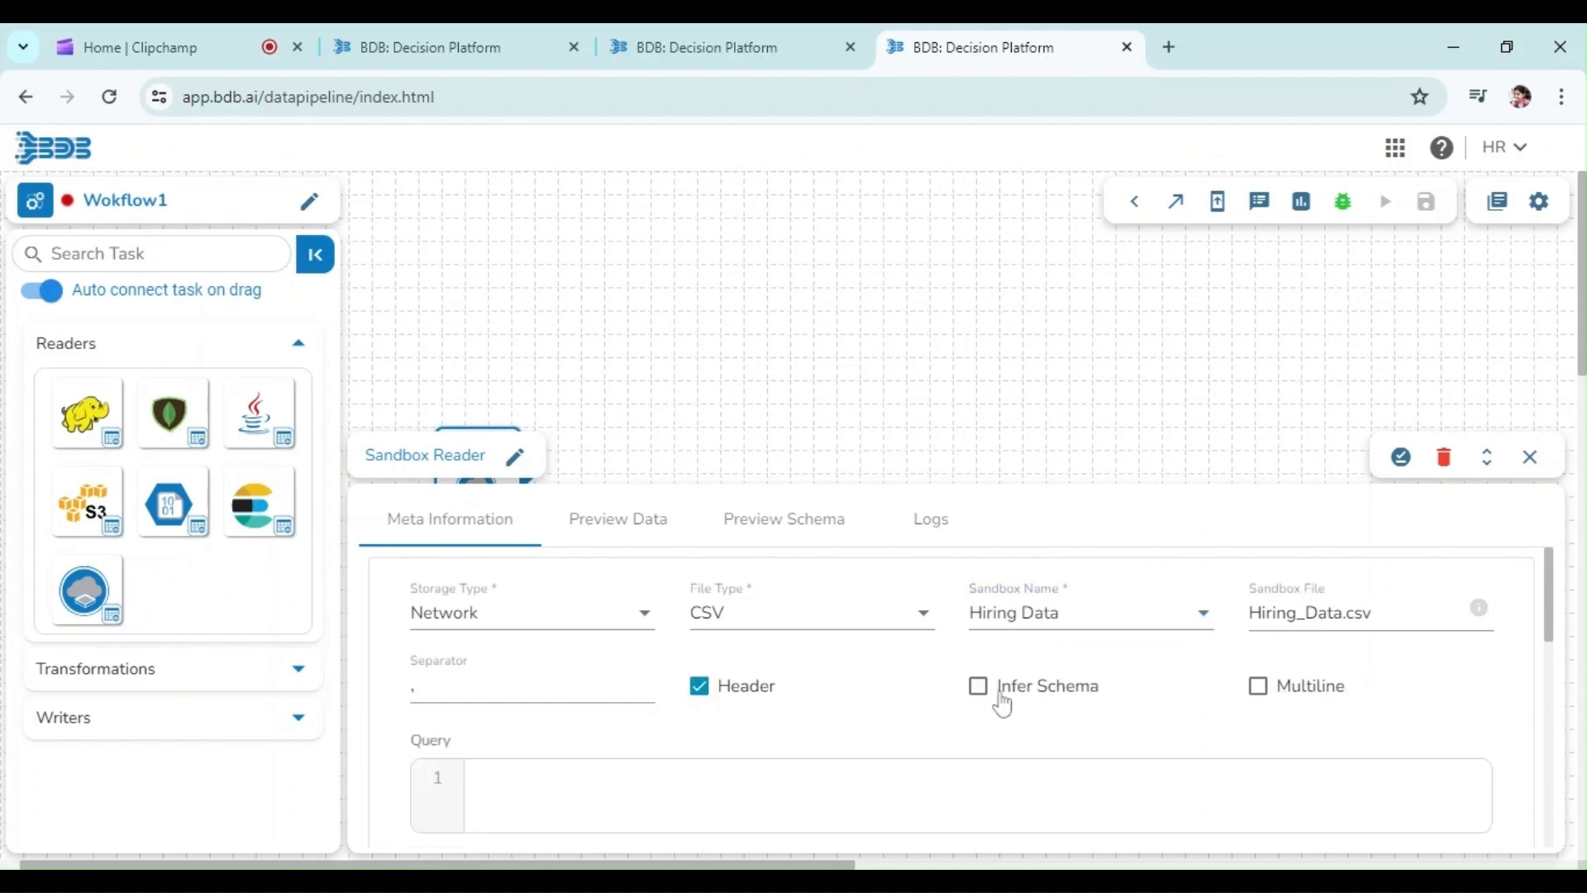
click(978, 687)
Rename the reader task to HiringInput and save the task in storage
click(514, 457)
double_click(461, 454)
key(BackSpace)
key(BackSpace)
key(BackSpace)
key(BackSpace)
key(BackSpace)
key(BackSpace)
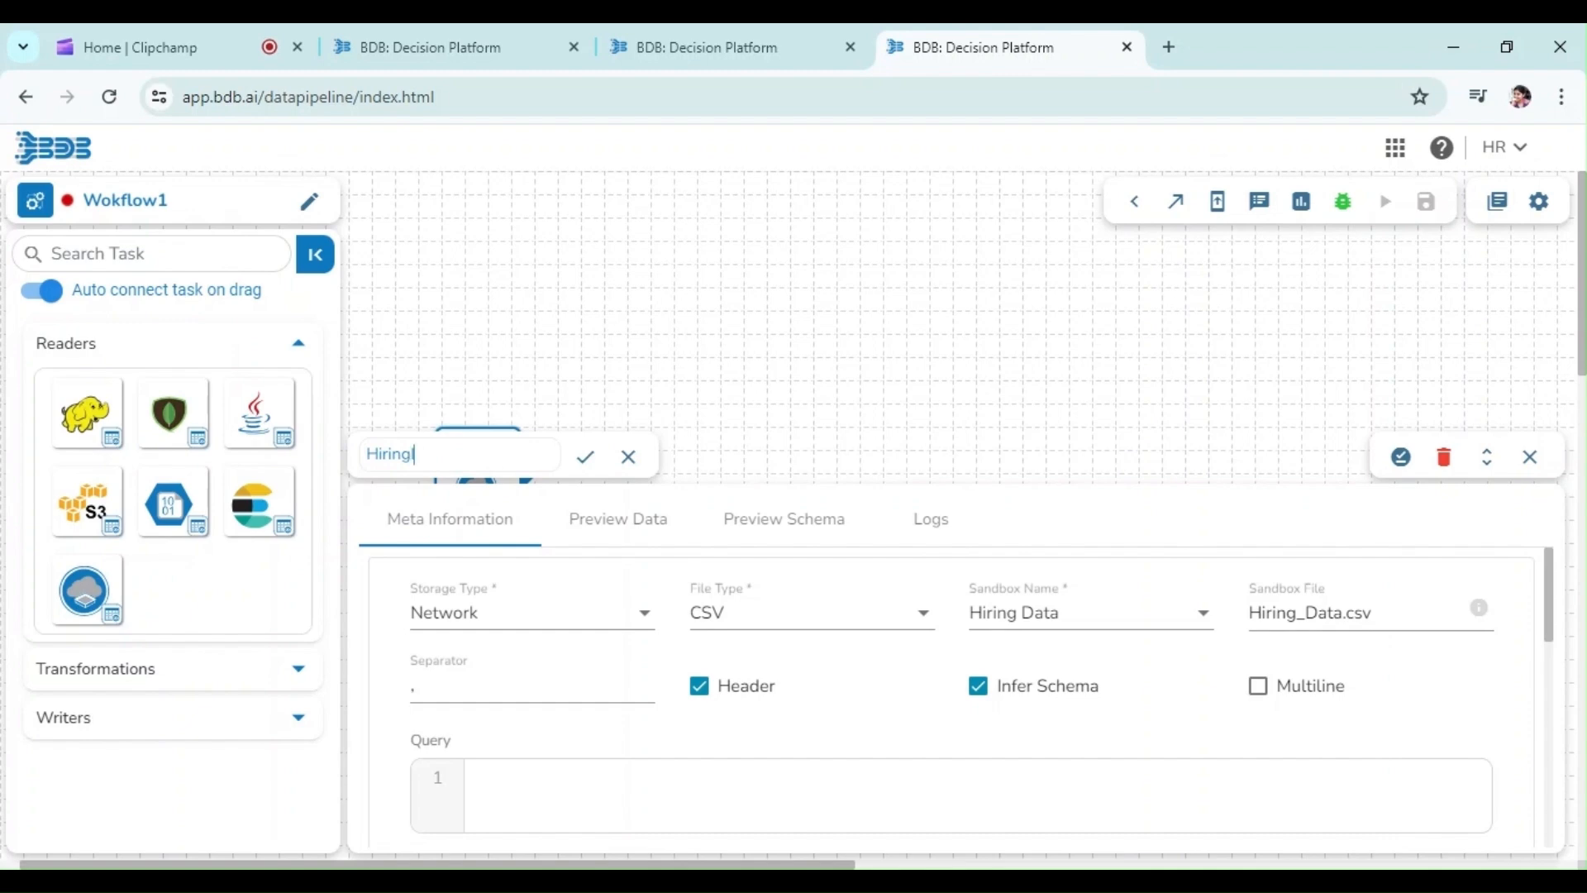
click(585, 458)
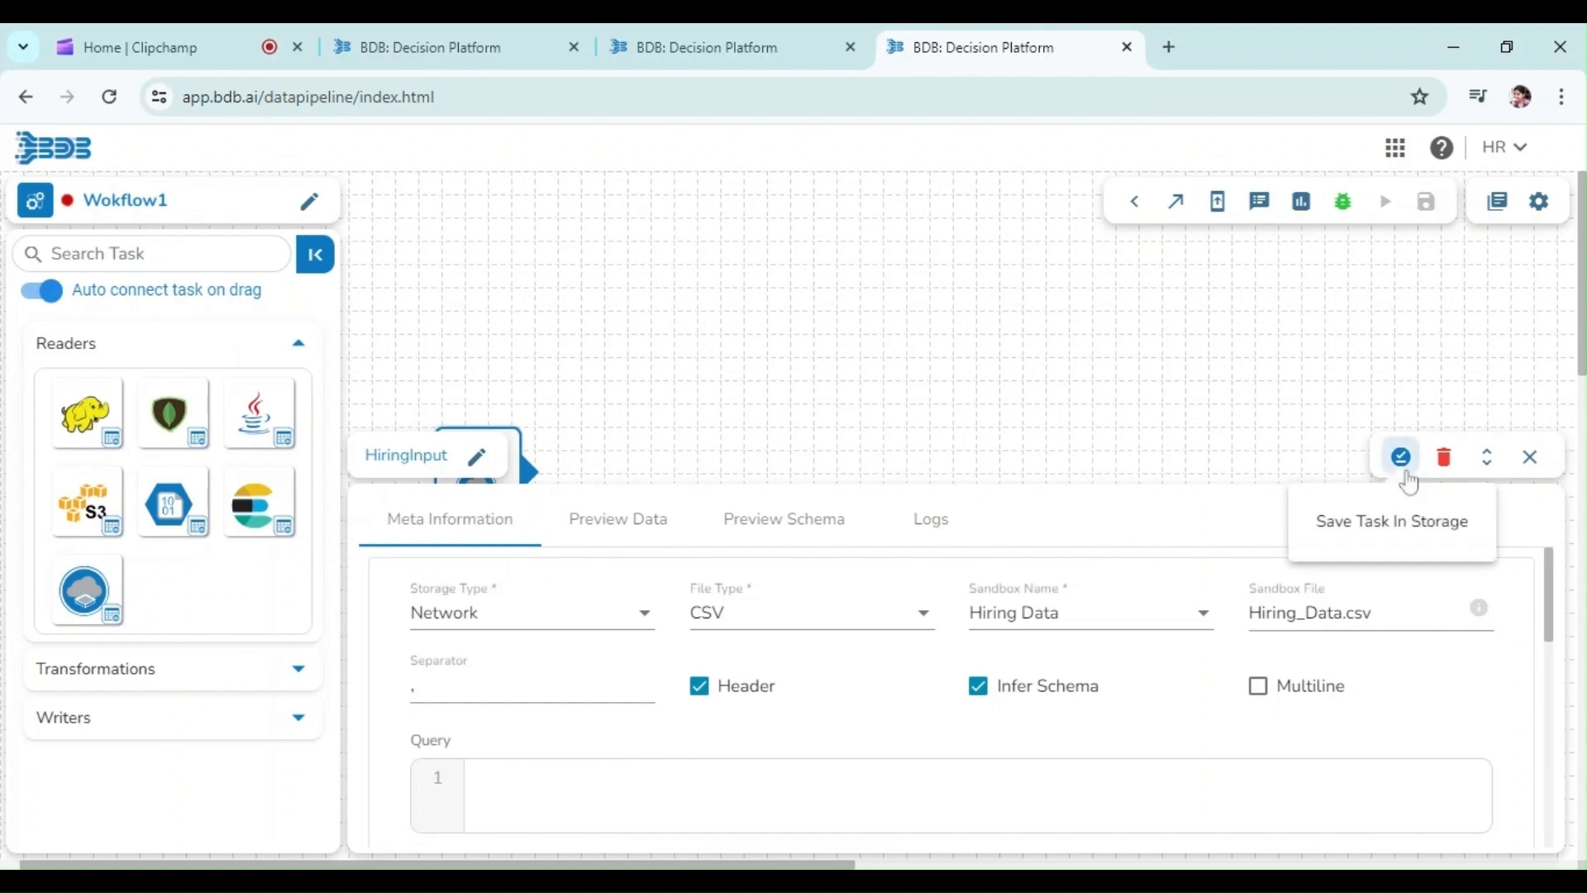
click(1401, 457)
Add a Query transformation connected after the HiringInput reader
click(149, 668)
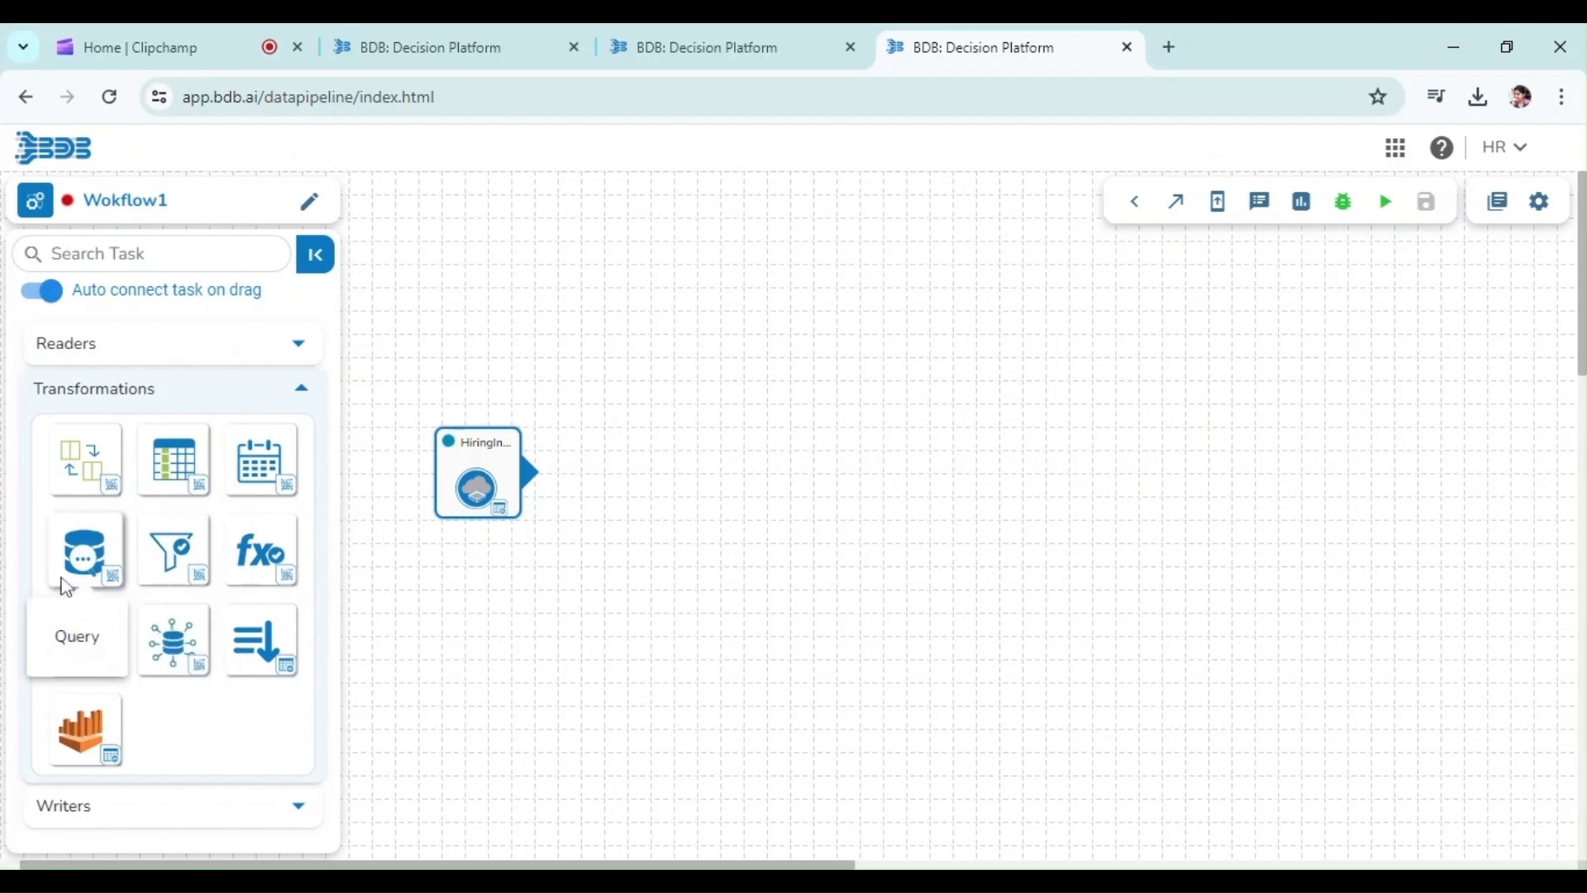
drag(529, 473, 732, 440)
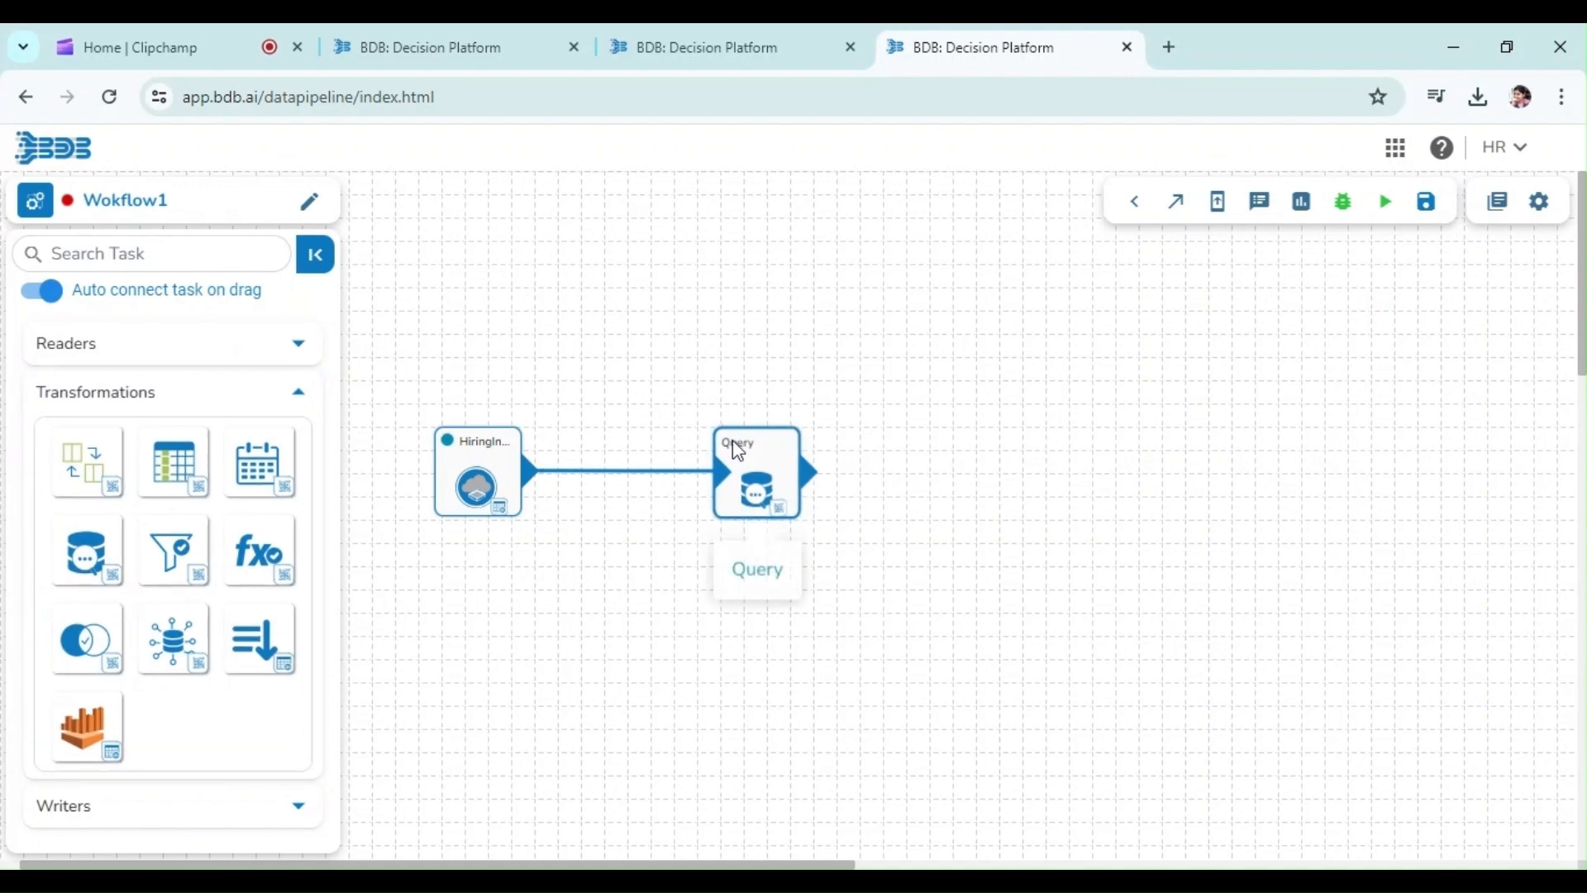
click(733, 441)
Set the Query task's table name to inputDF and its query to SELECT * FROM inputDF
click(520, 752)
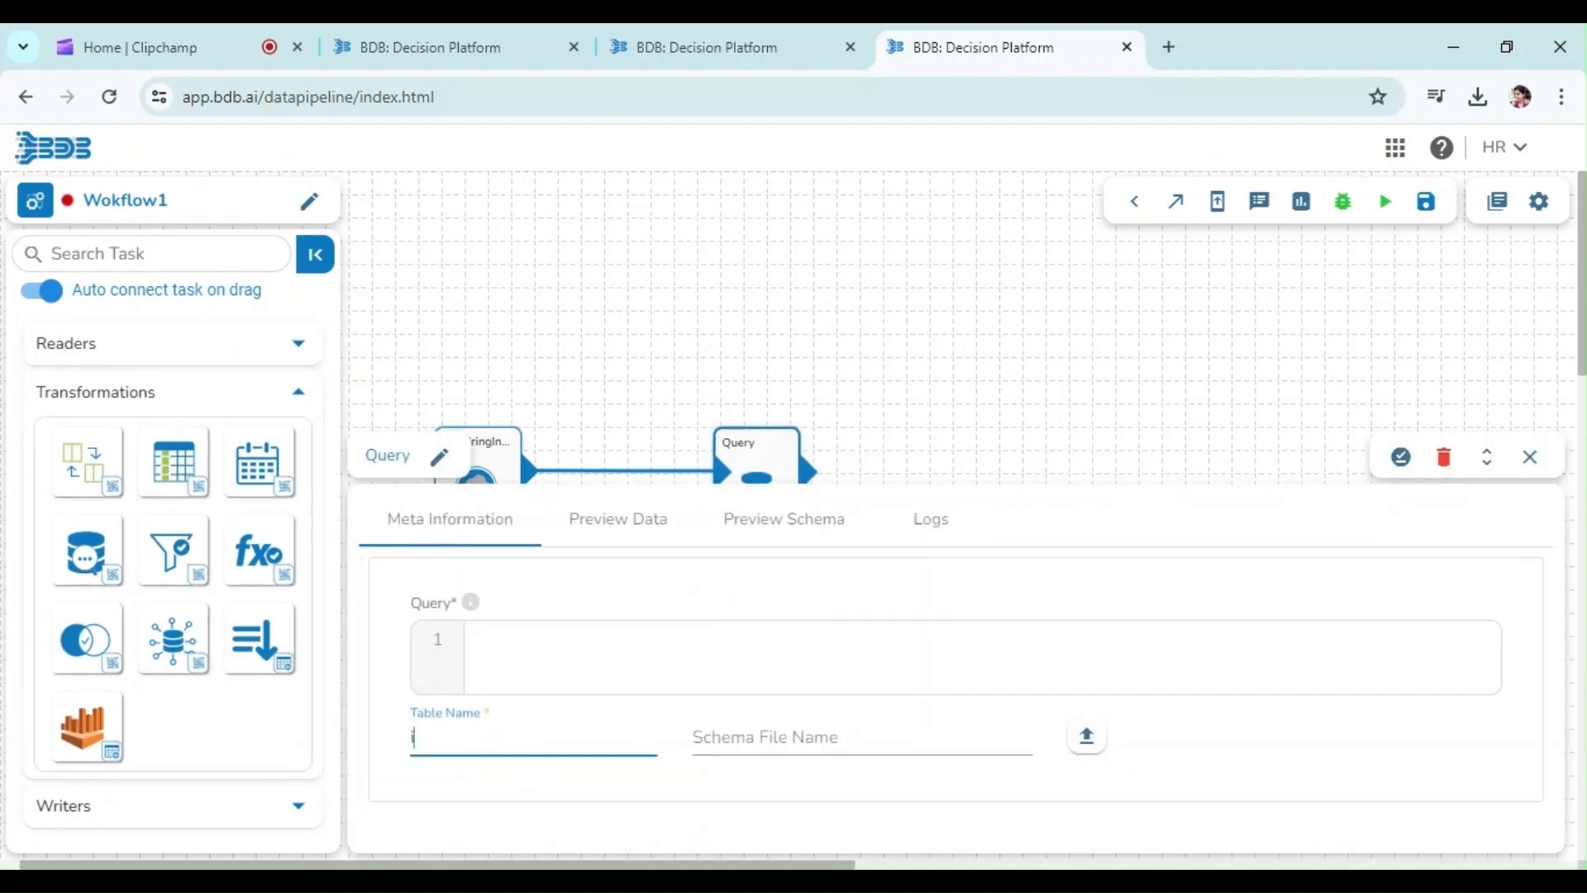
text(inputDF)
click(545, 682)
text(SELECT *)
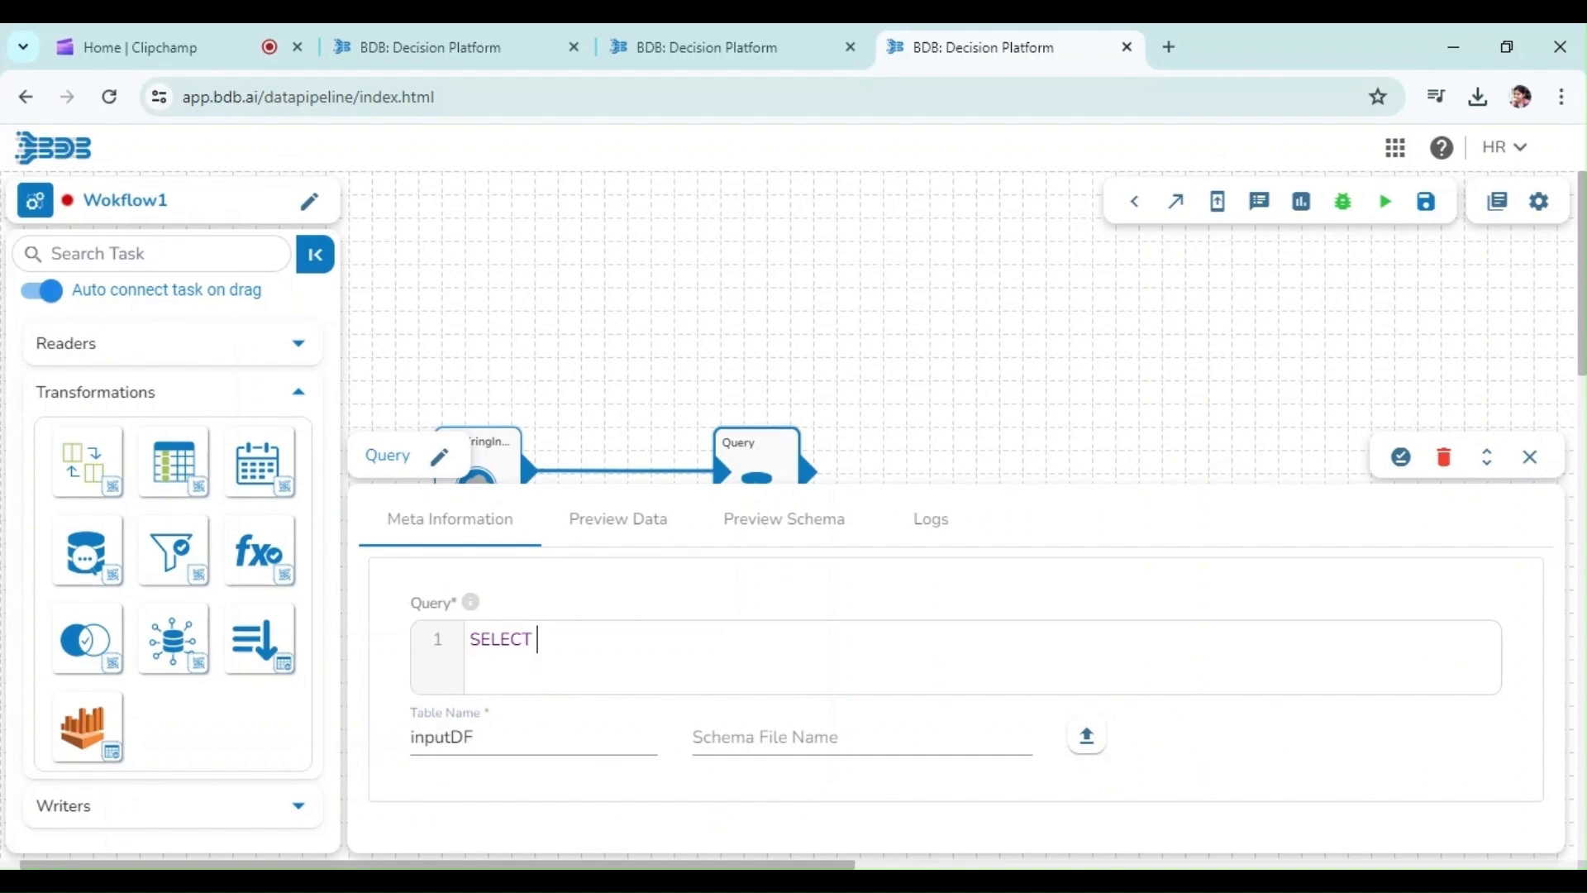
text( FROM IN)
key(BackSpace)
key(BackSpace)
text(inputDF)
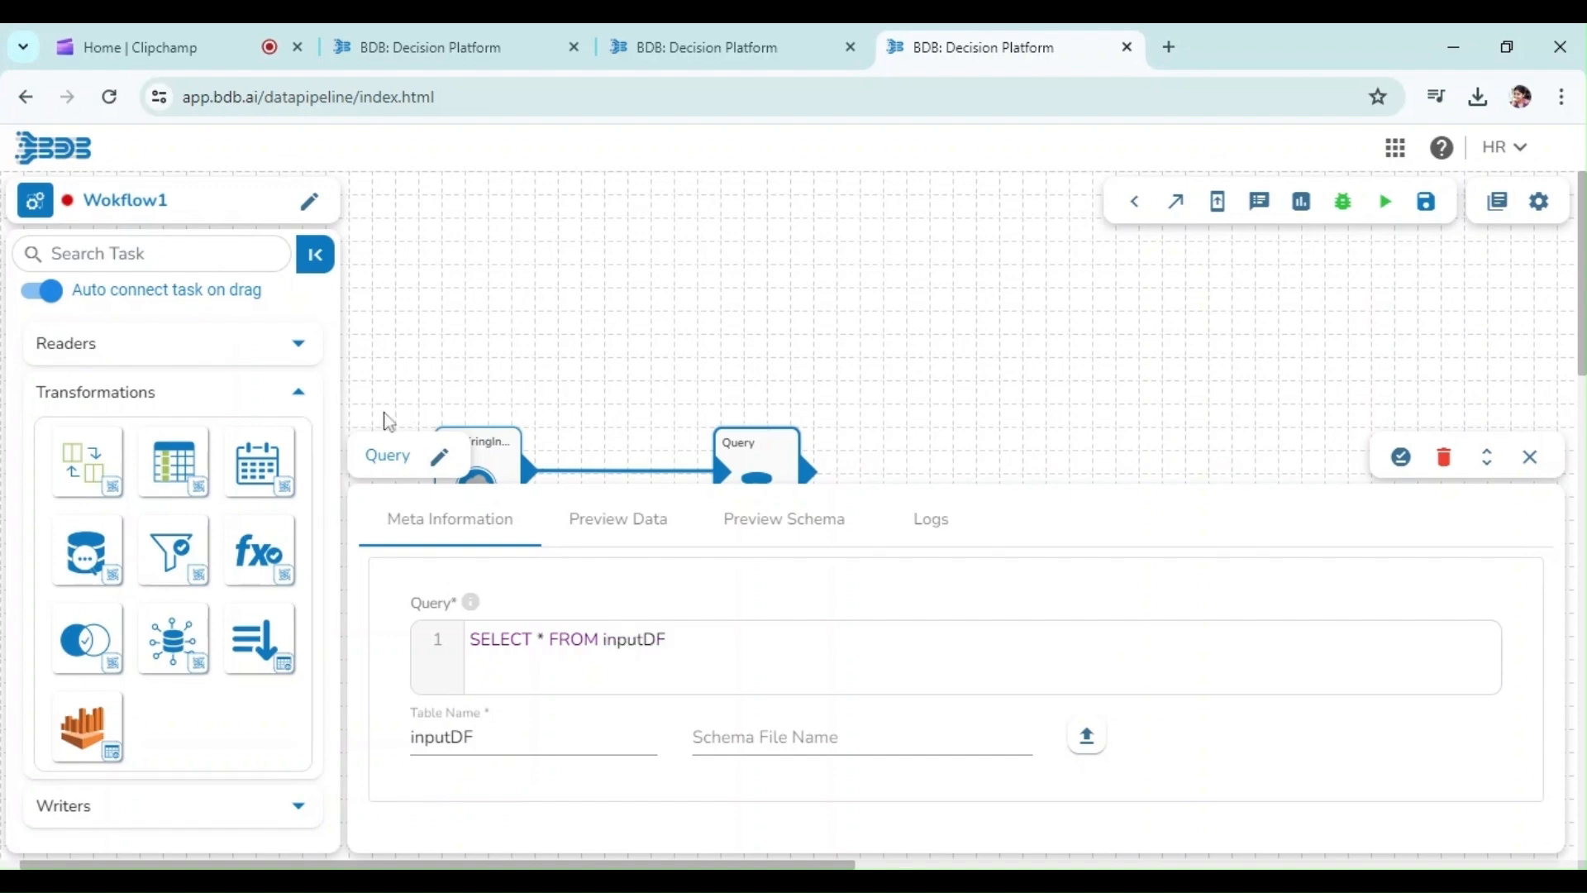
Rename the Query task to HiringQuery and save the task in storage
click(454, 465)
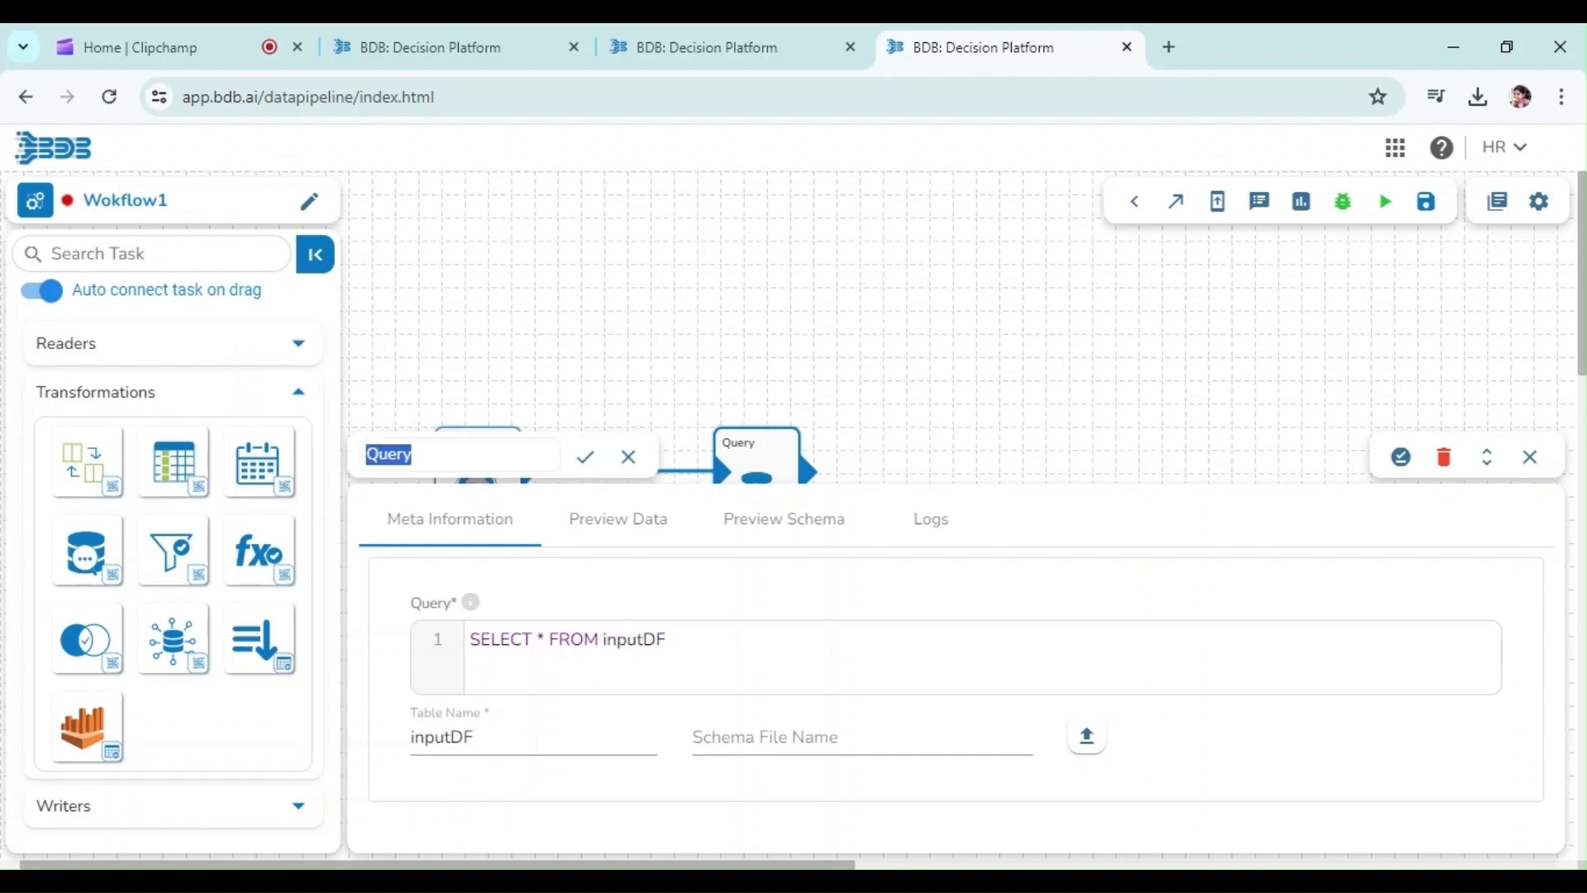
key(Left)
text(Hiring)
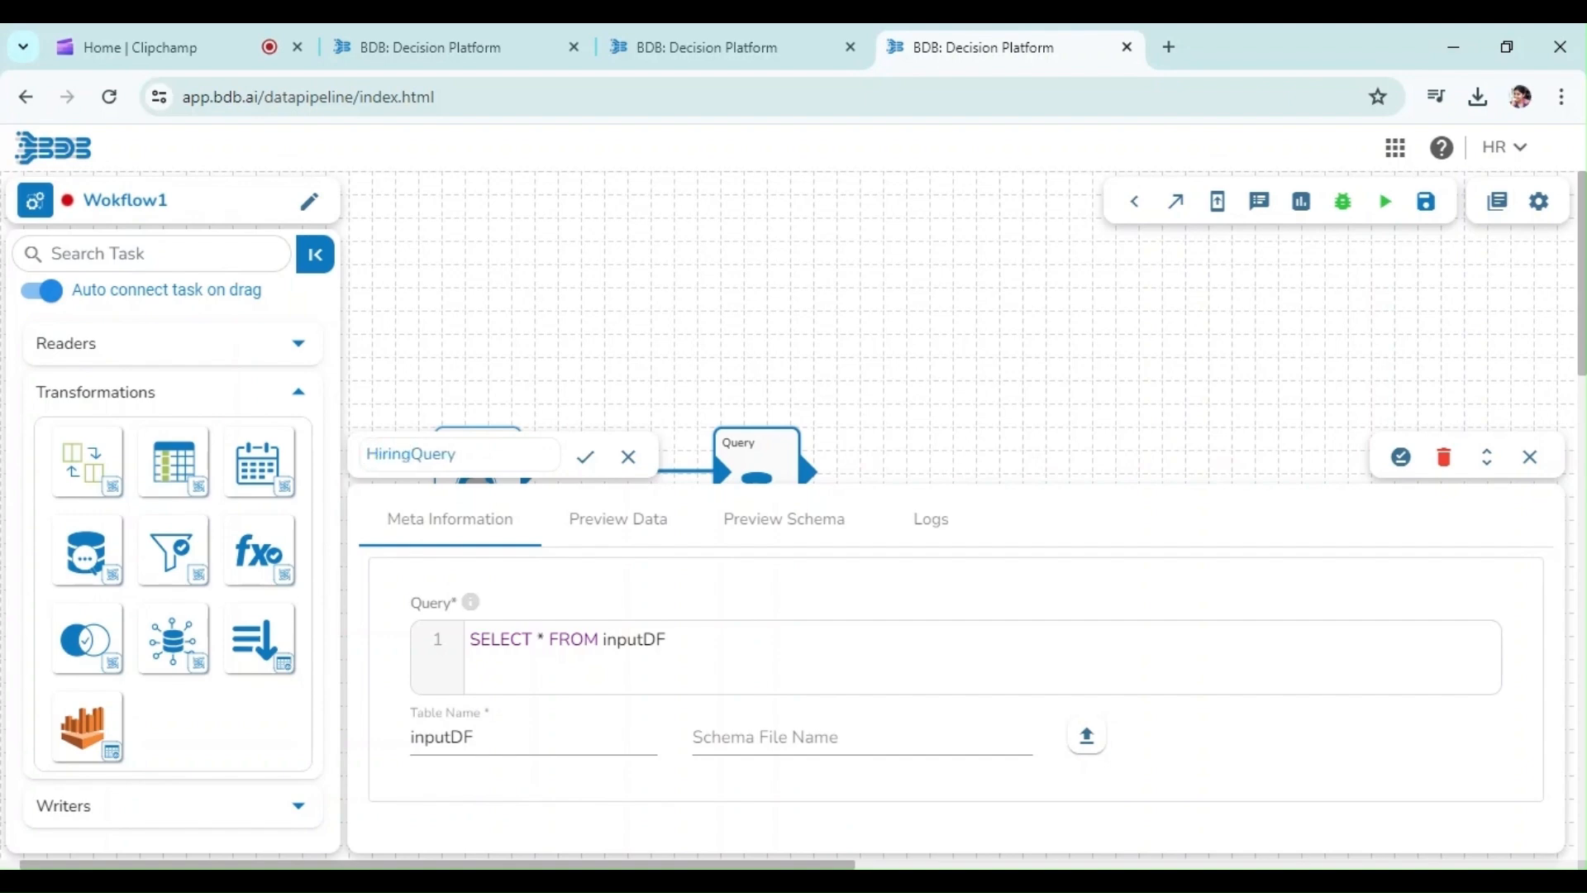
click(585, 456)
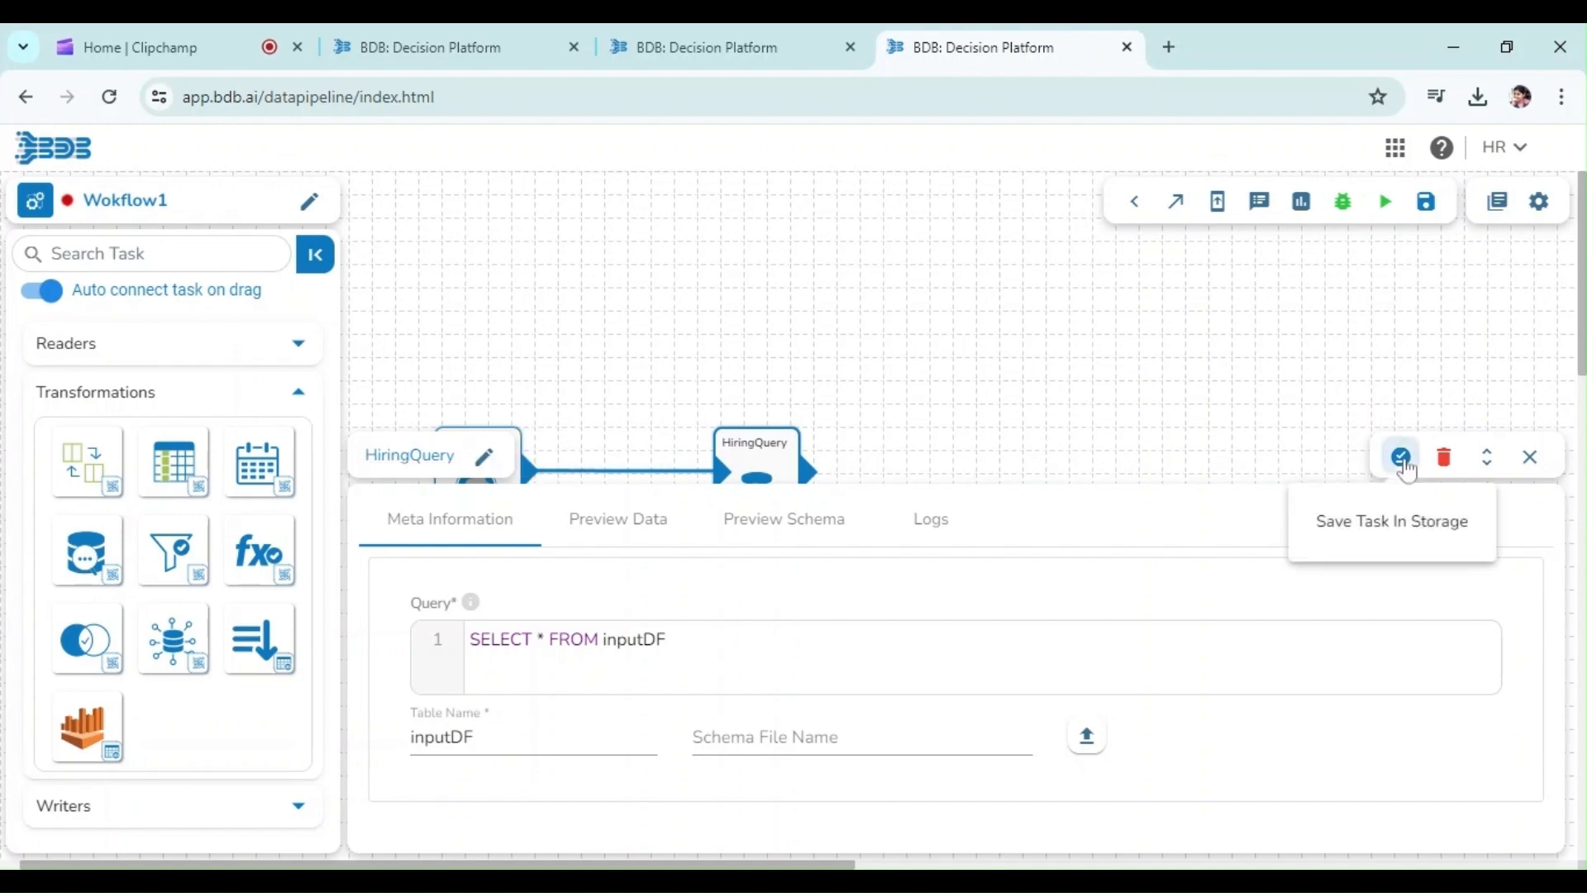
click(1401, 457)
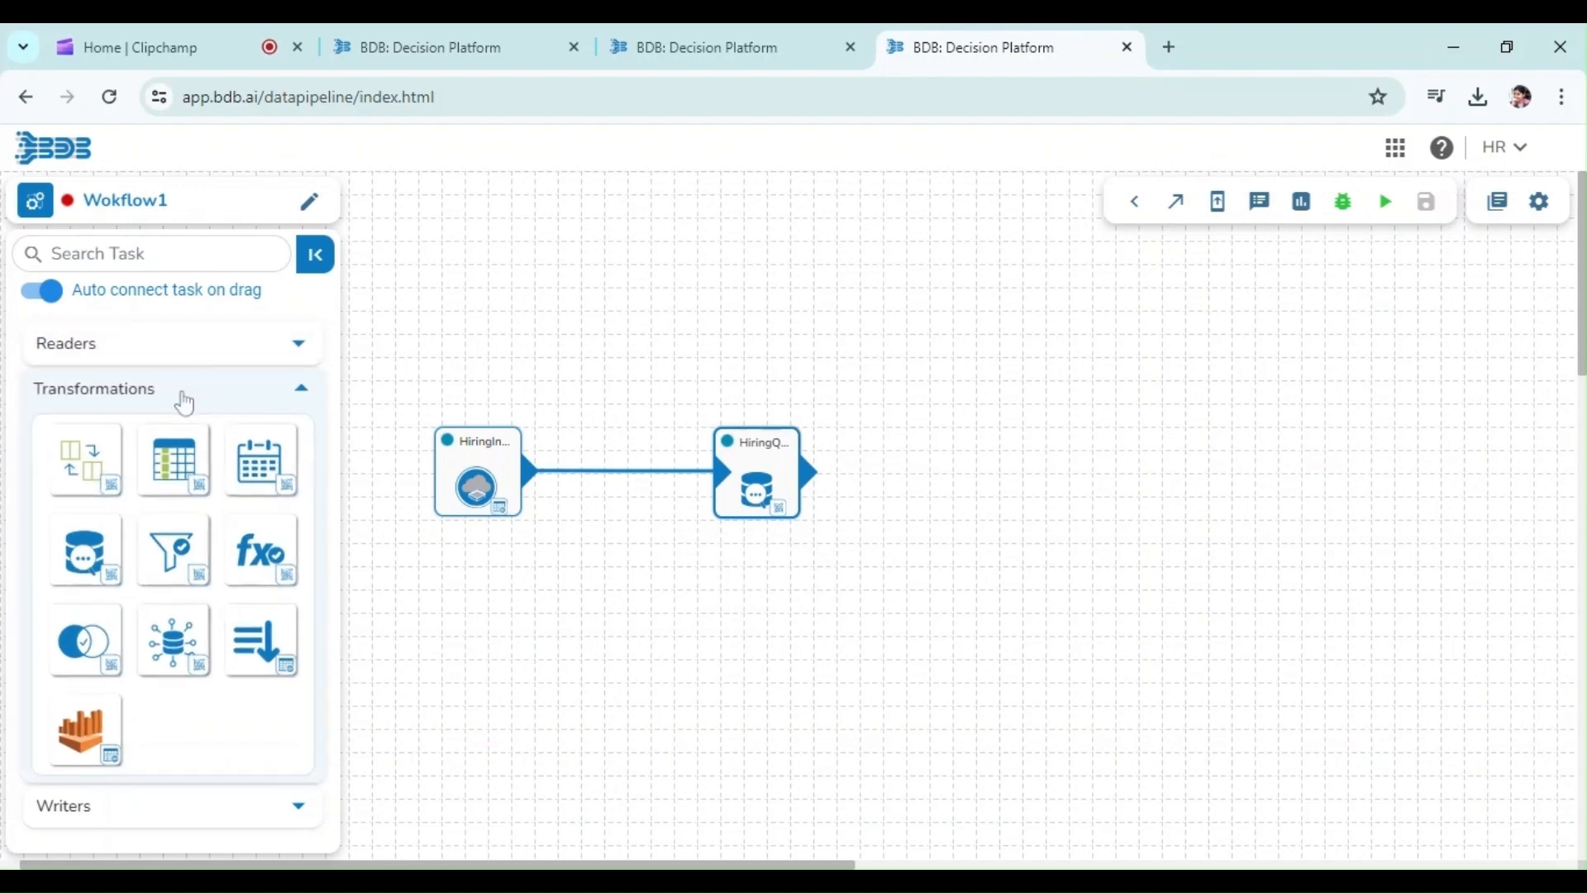
Add a DB Writer task connected after the HiringQuery transformation
click(184, 400)
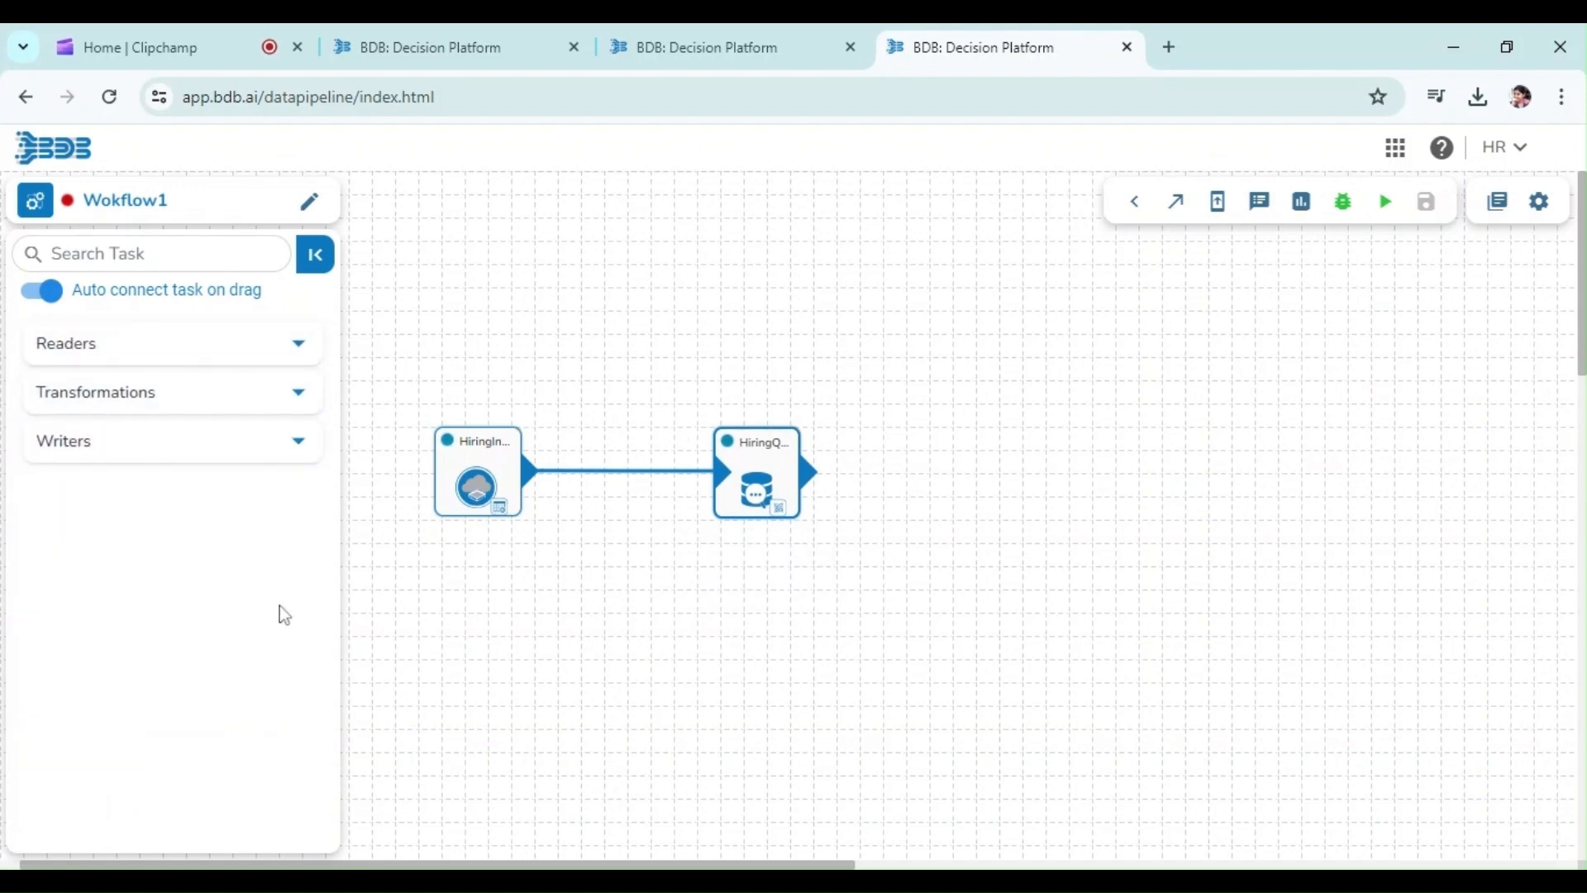
click(106, 453)
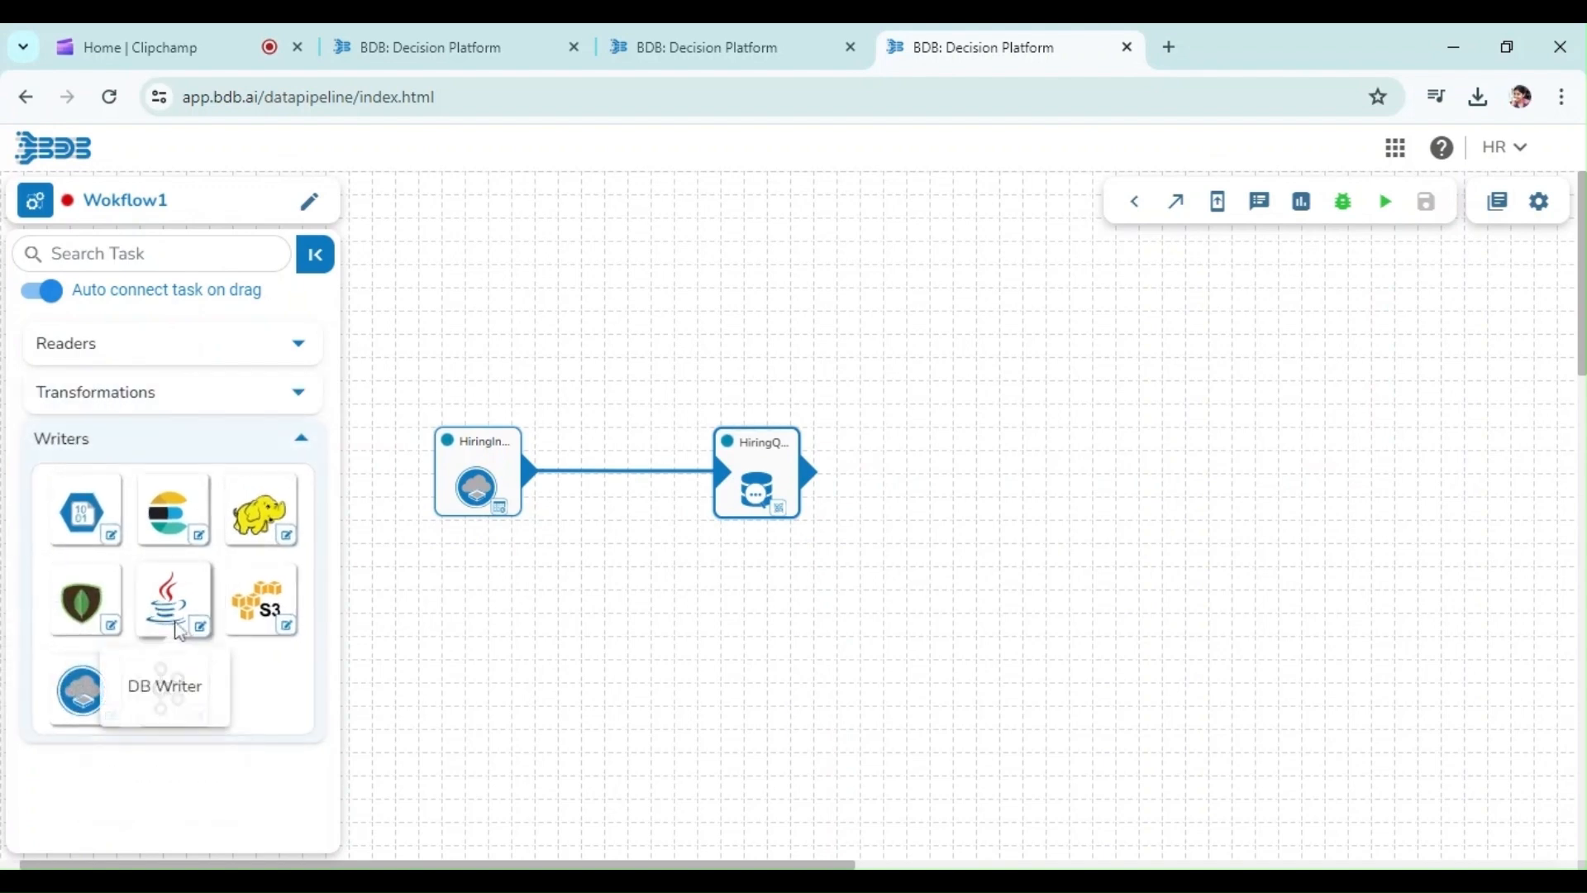
drag(181, 633, 996, 478)
click(1000, 479)
Fill the writer's host IP address, port and username with ClickHouse environment variables and paste the password
click(533, 612)
text(@ENV.CLICKHOUSE_HOST)
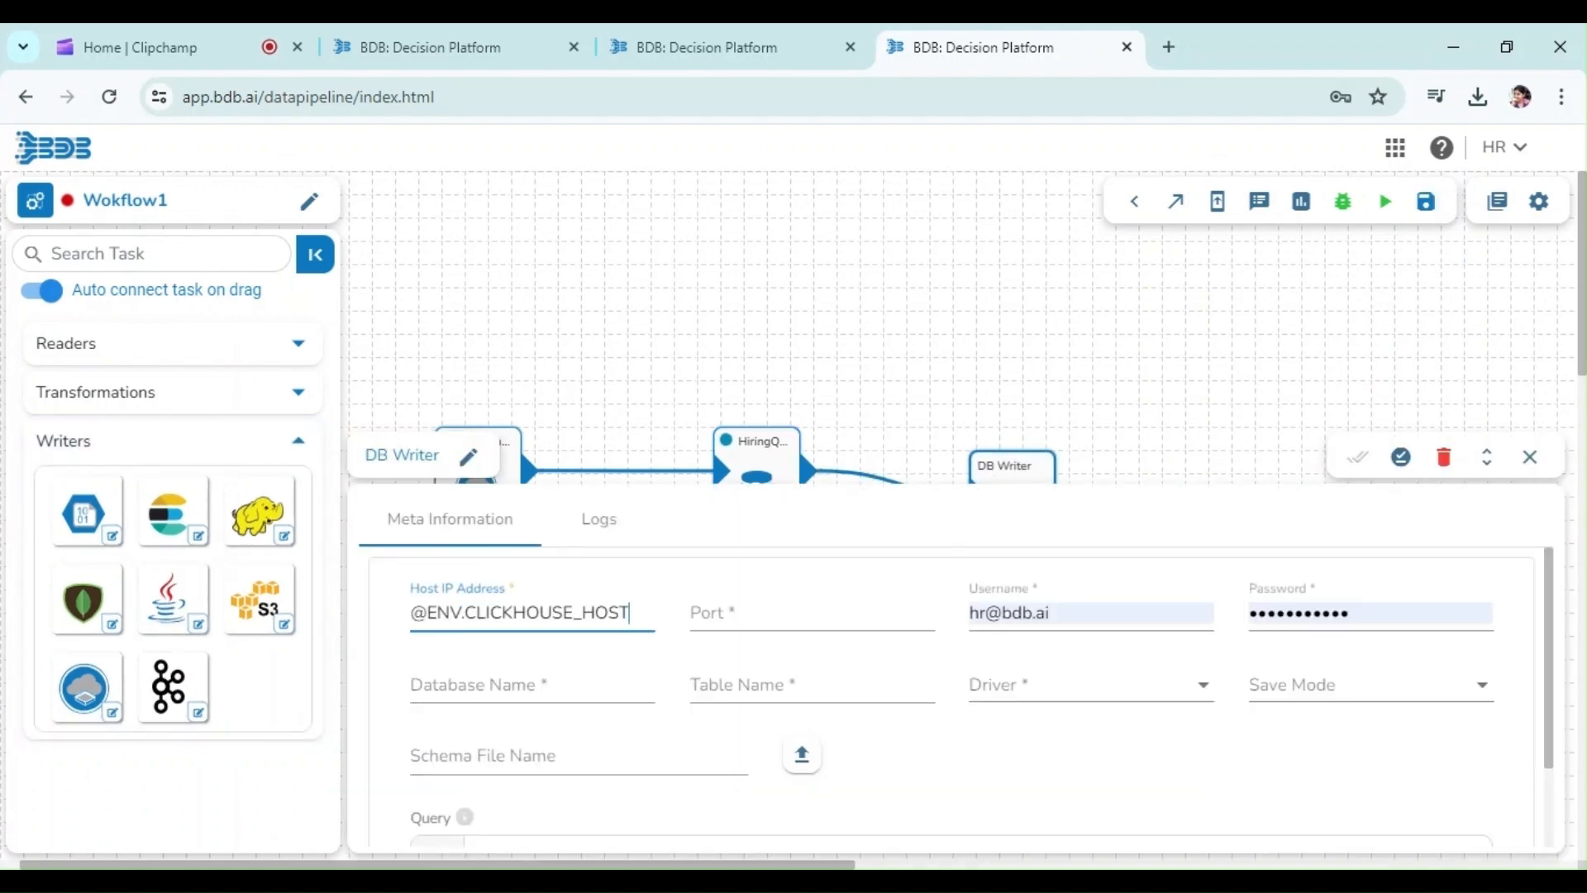
key(alt+Tab)
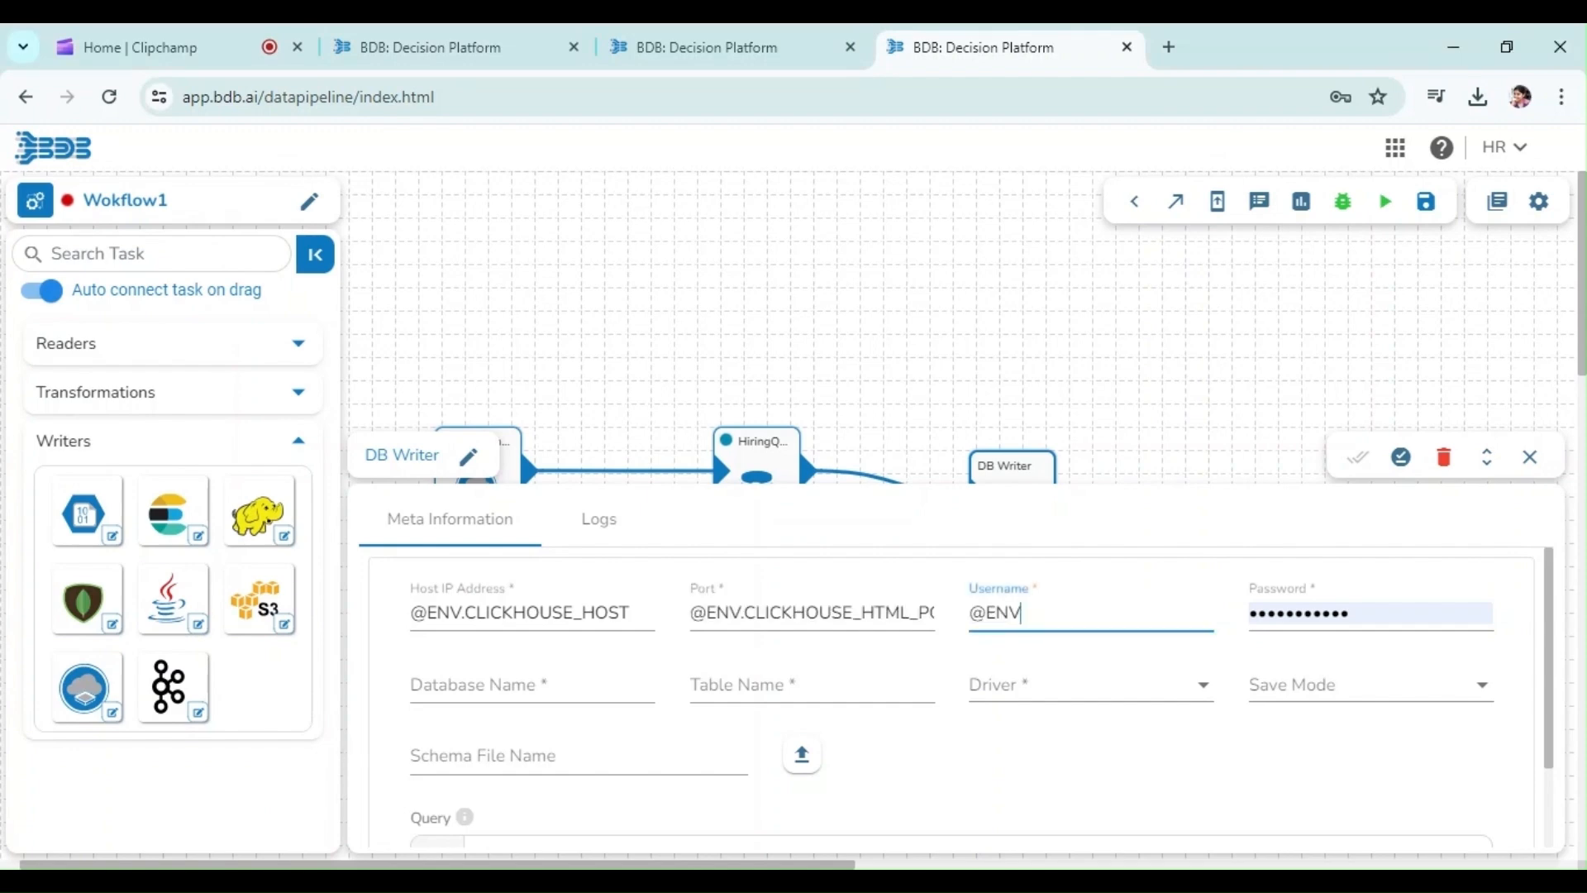
key(BackSpace)
key(BackSpace)
key(BackSpace)
key(BackSpace)
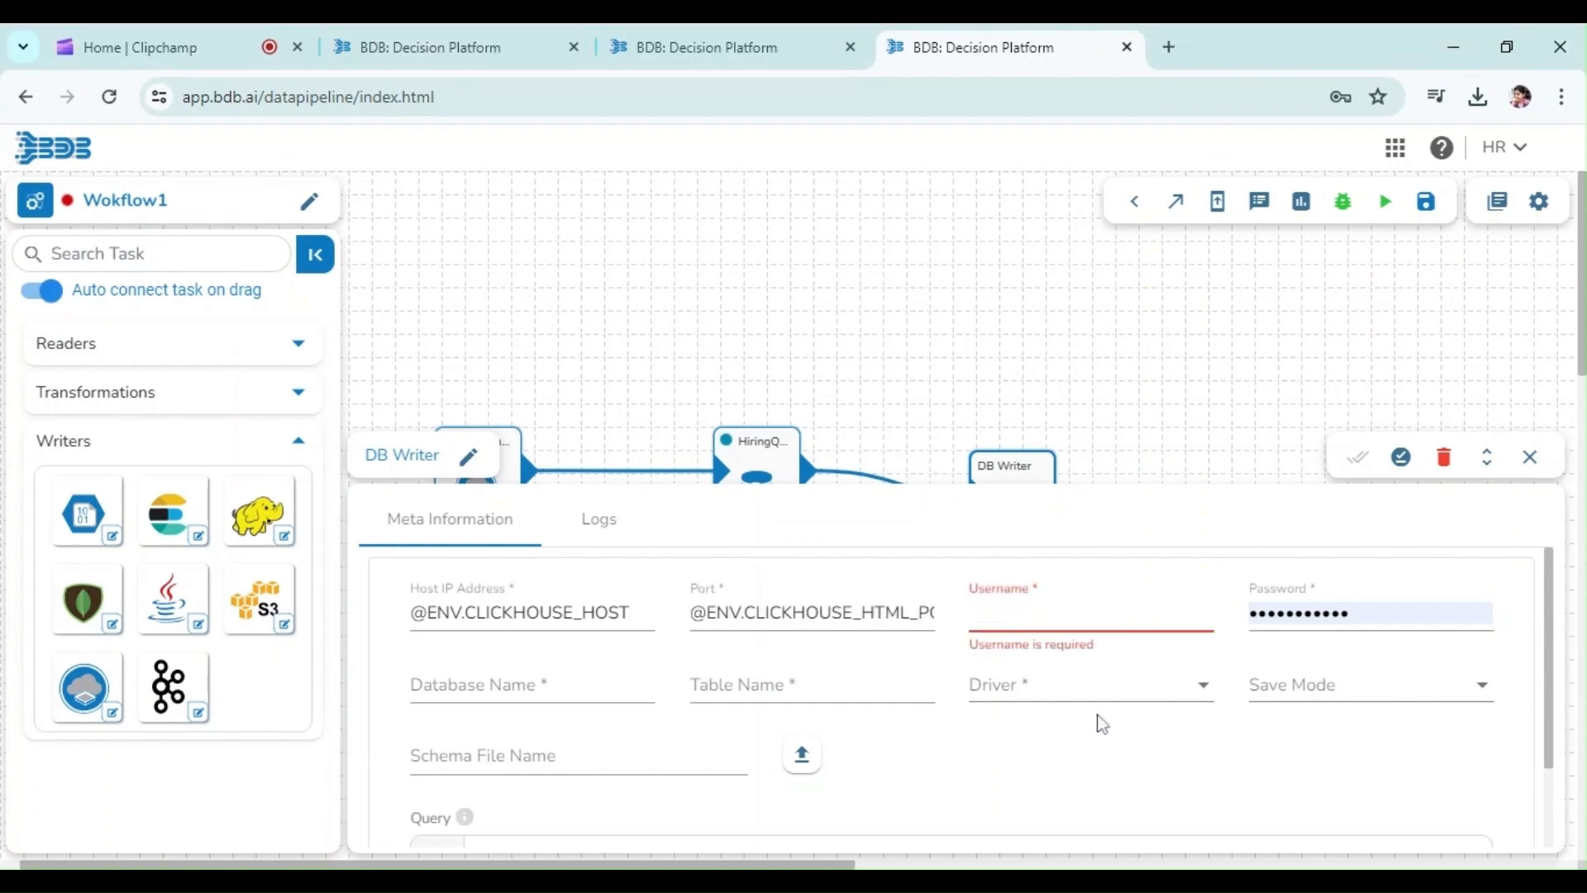
key(ctrl+v)
key(Tab)
key(alt+Tab)
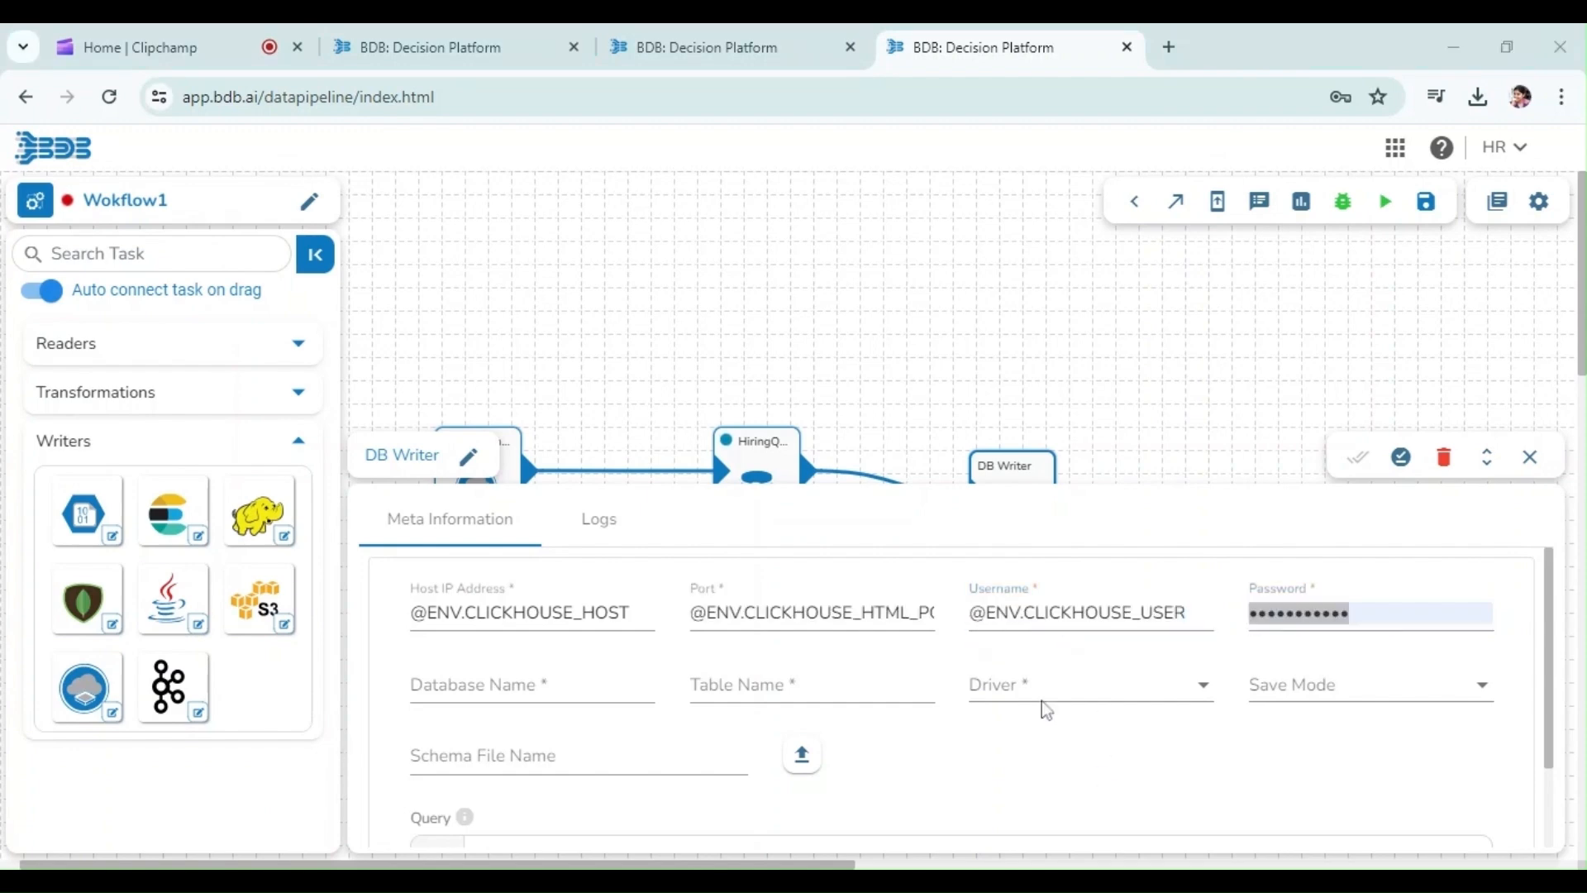
key(alt+Tab)
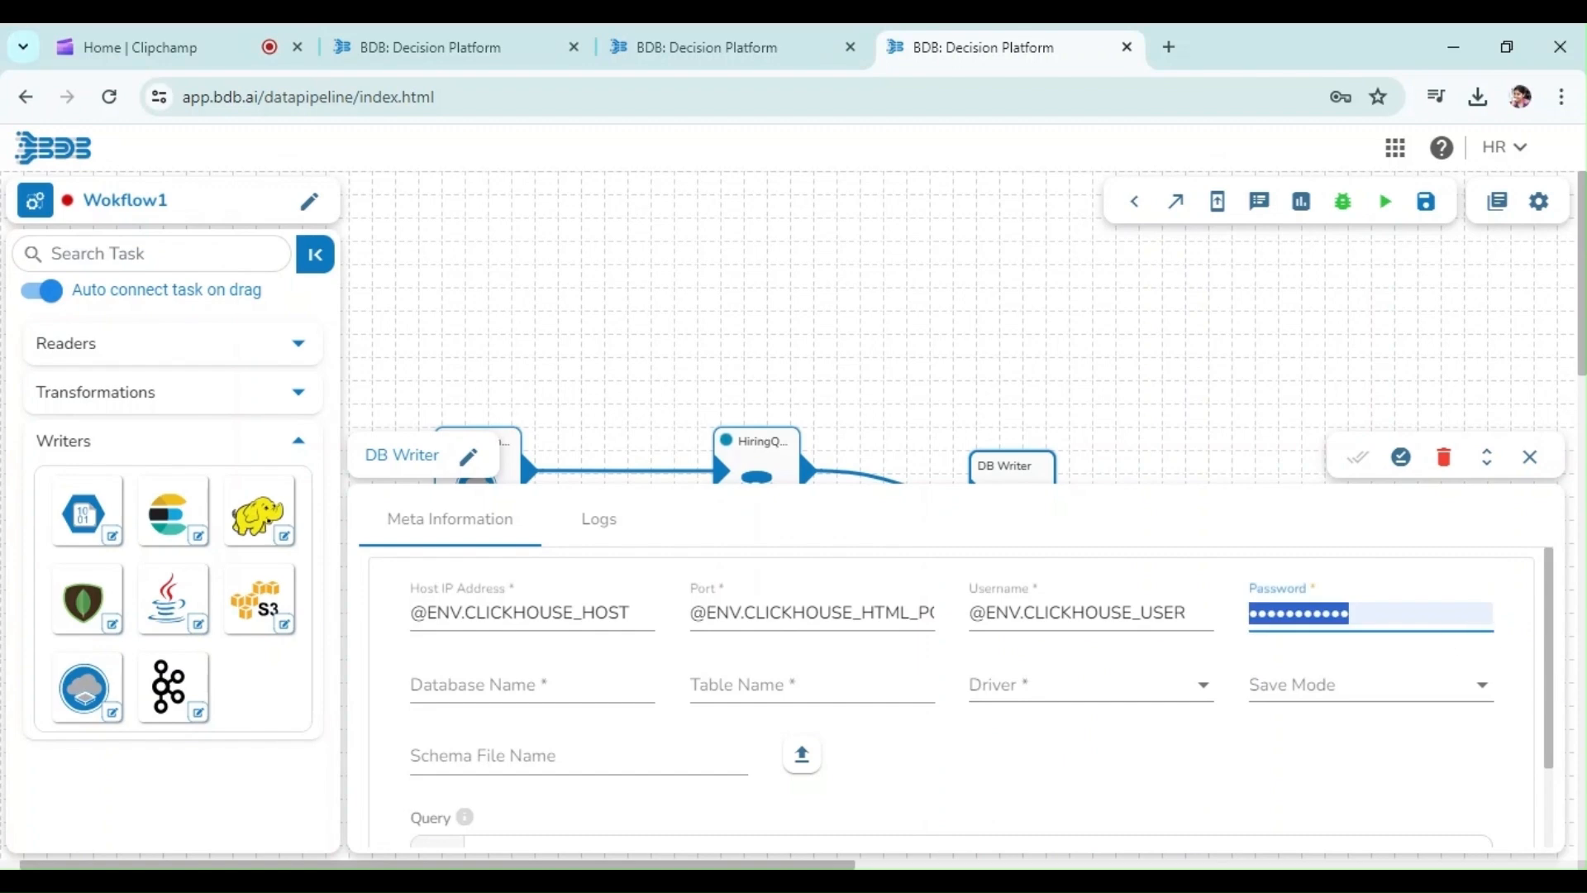
key(ctrl+v)
key(Tab)
Set the database name to stg_workflows and the table name to HiringTransformedData
text(s)
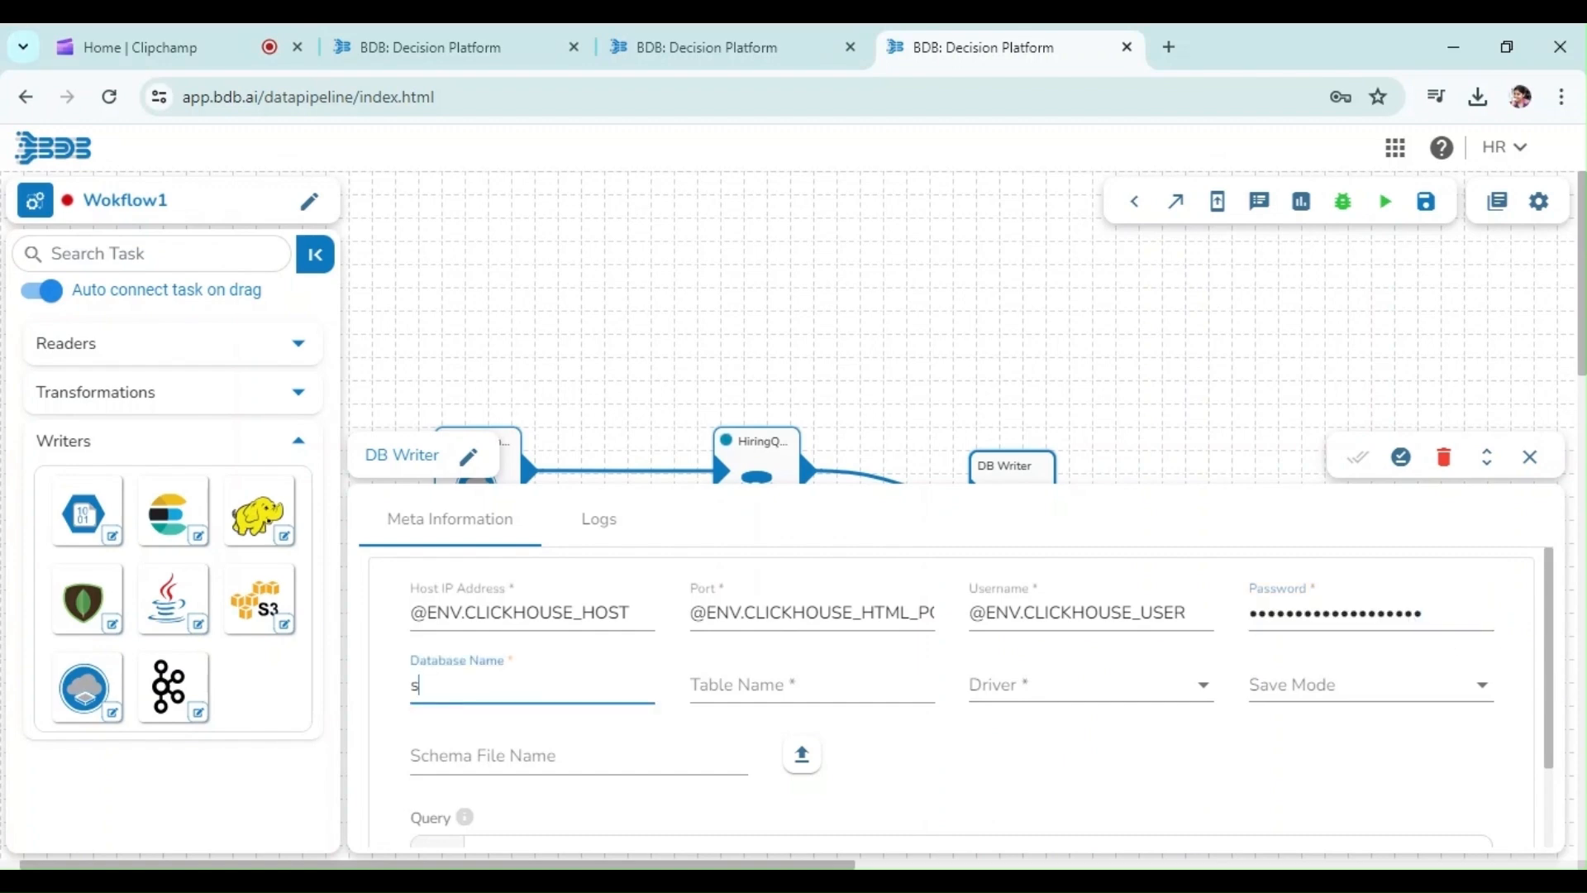
text(tg_workflows)
key(Tab)
text(HiringTransformedFa)
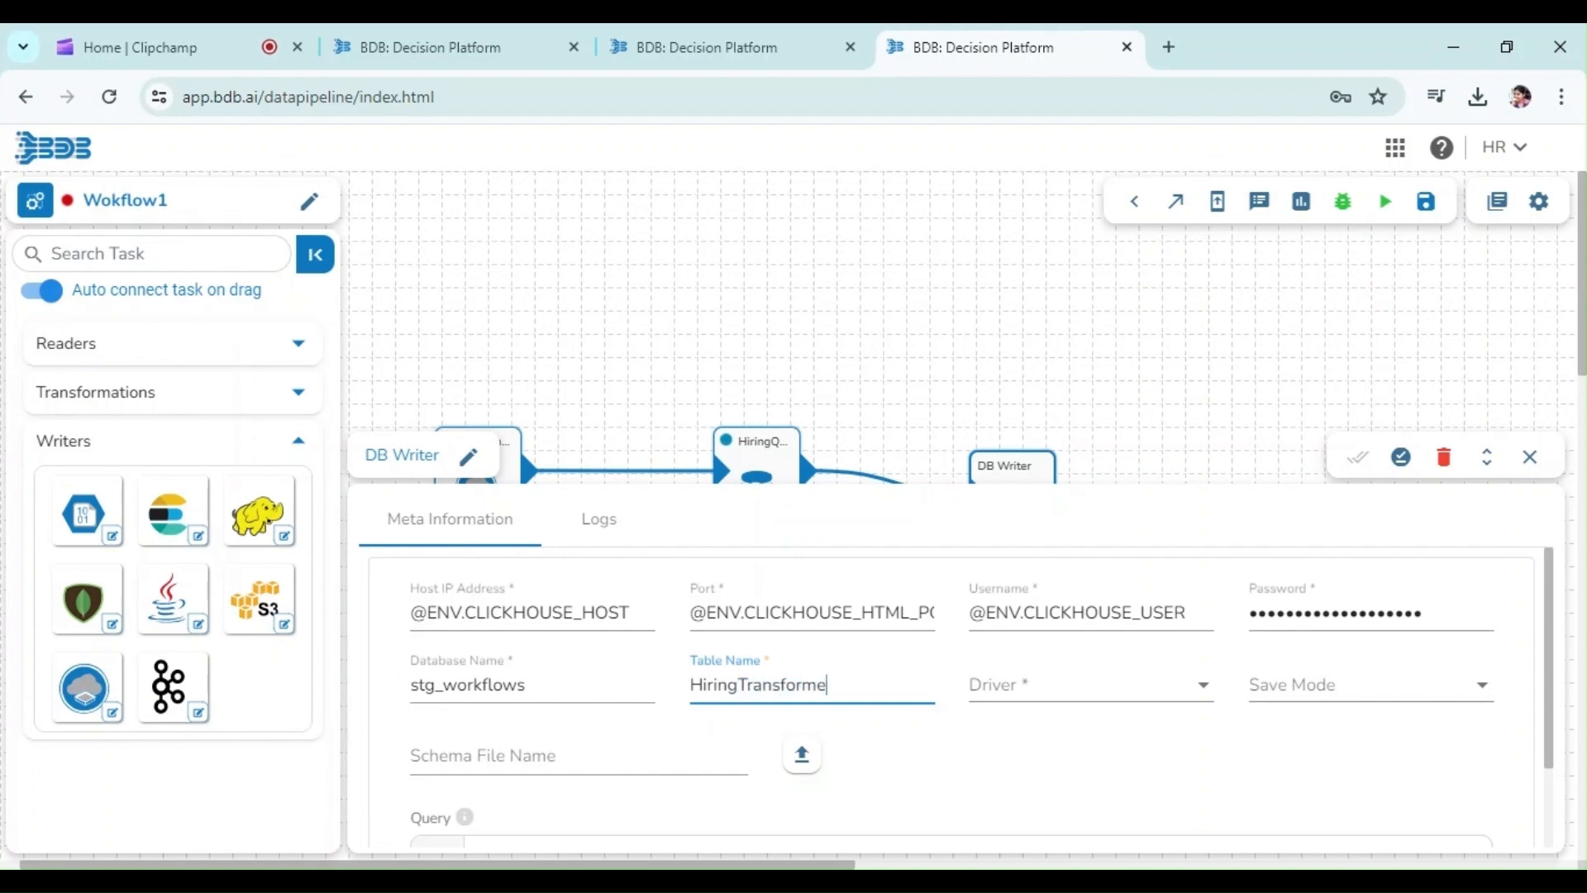
key(BackSpace)
key(BackSpace)
text(Data)
Choose the ClickHouse driver and Append save mode, then save the writer task in storage
click(1091, 684)
key(Down)
key(Down)
key(Down)
key(Down)
key(Down)
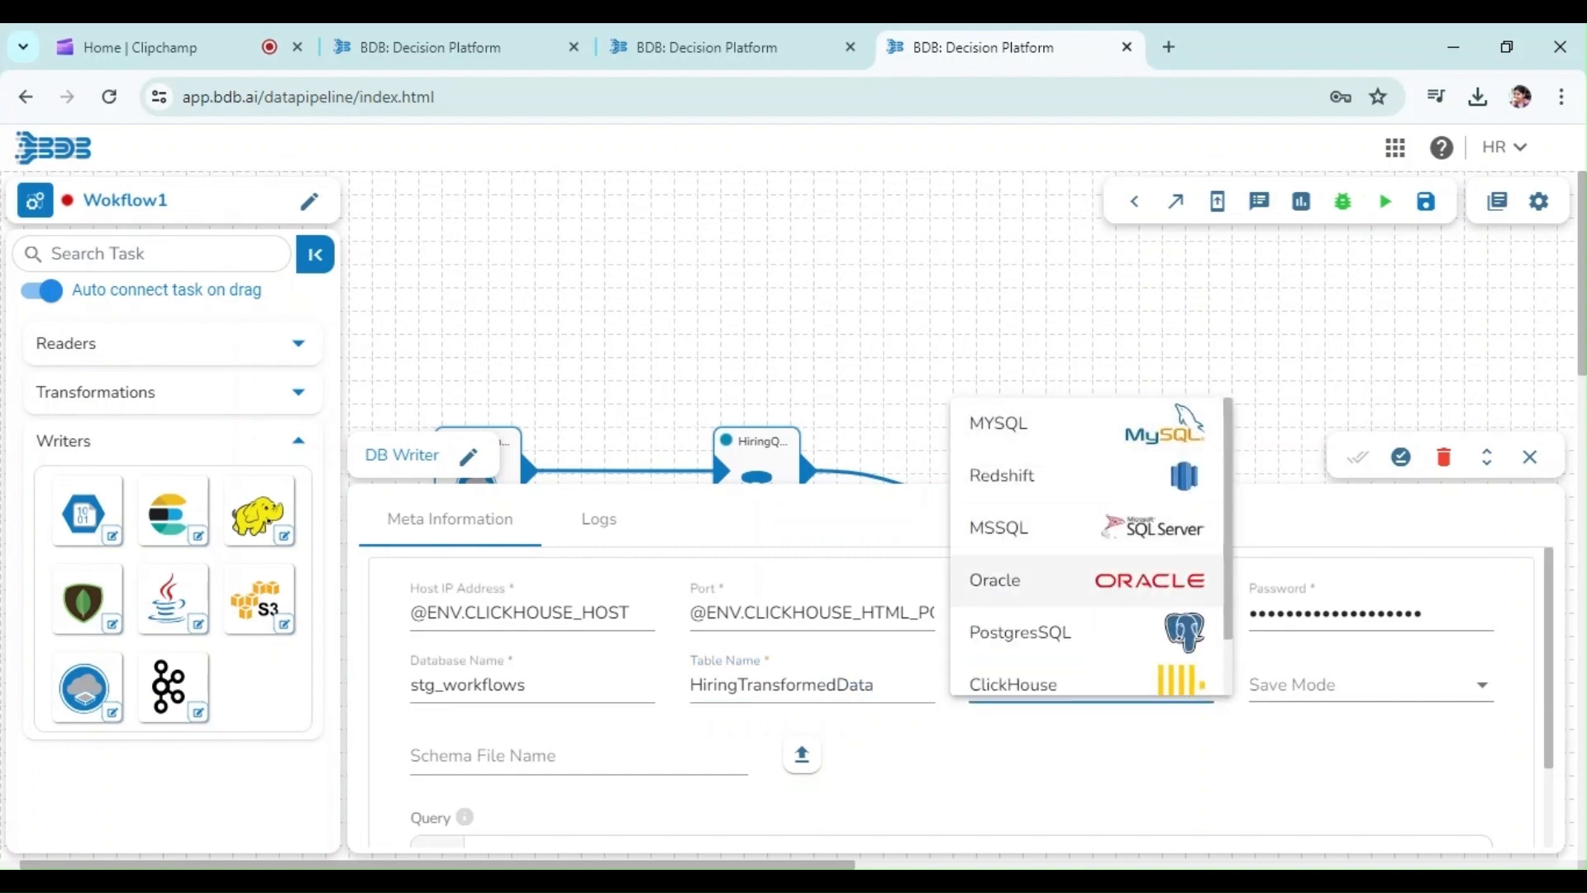
key(Return)
key(Return)
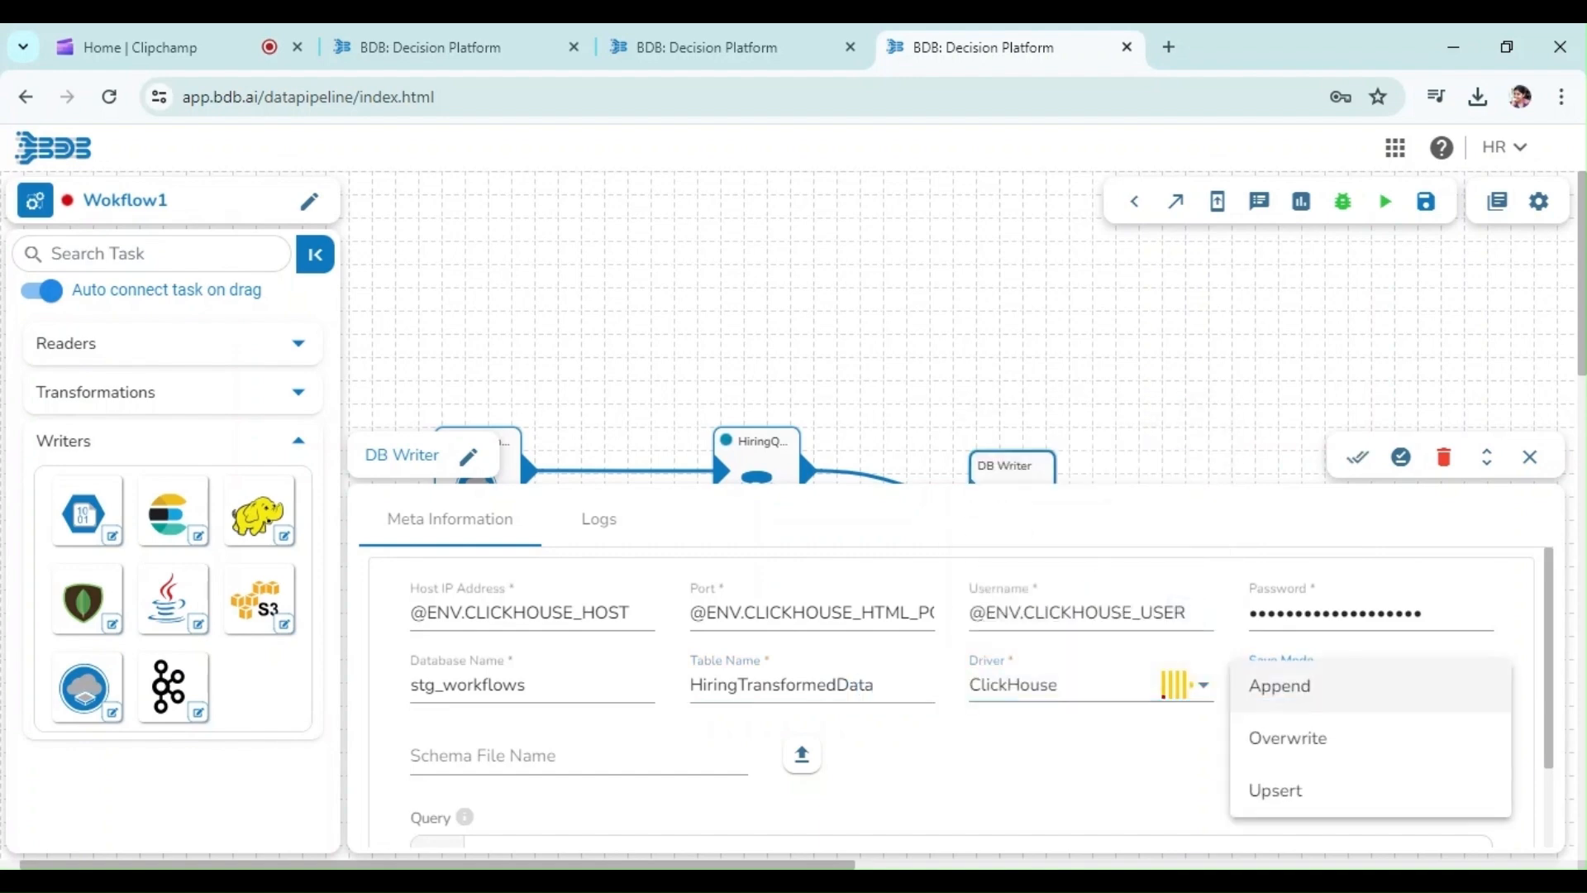
key(Return)
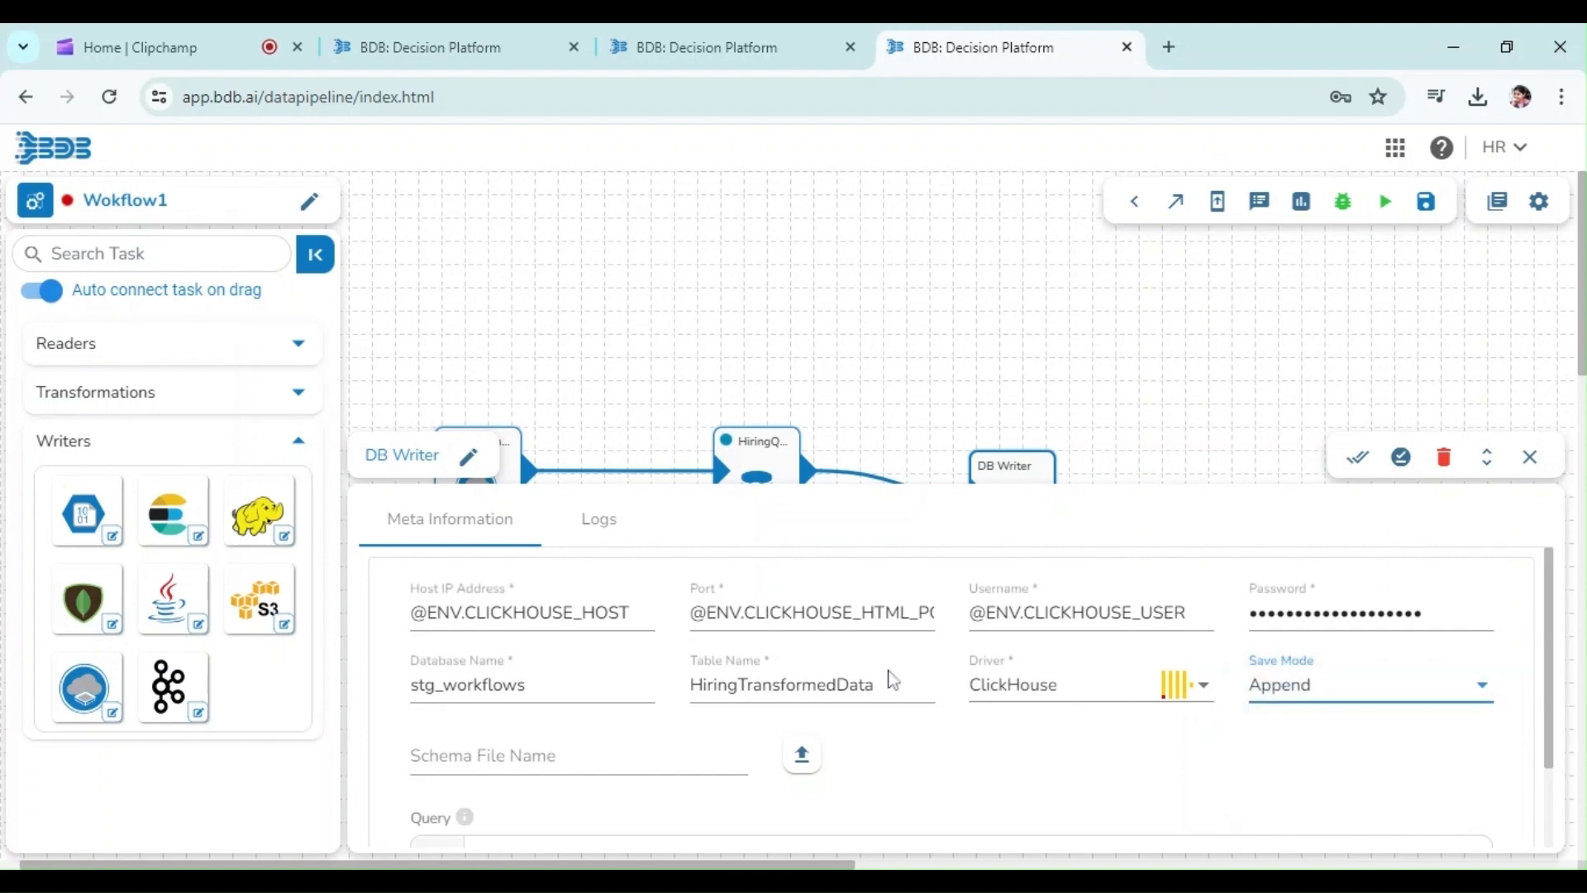
click(1401, 456)
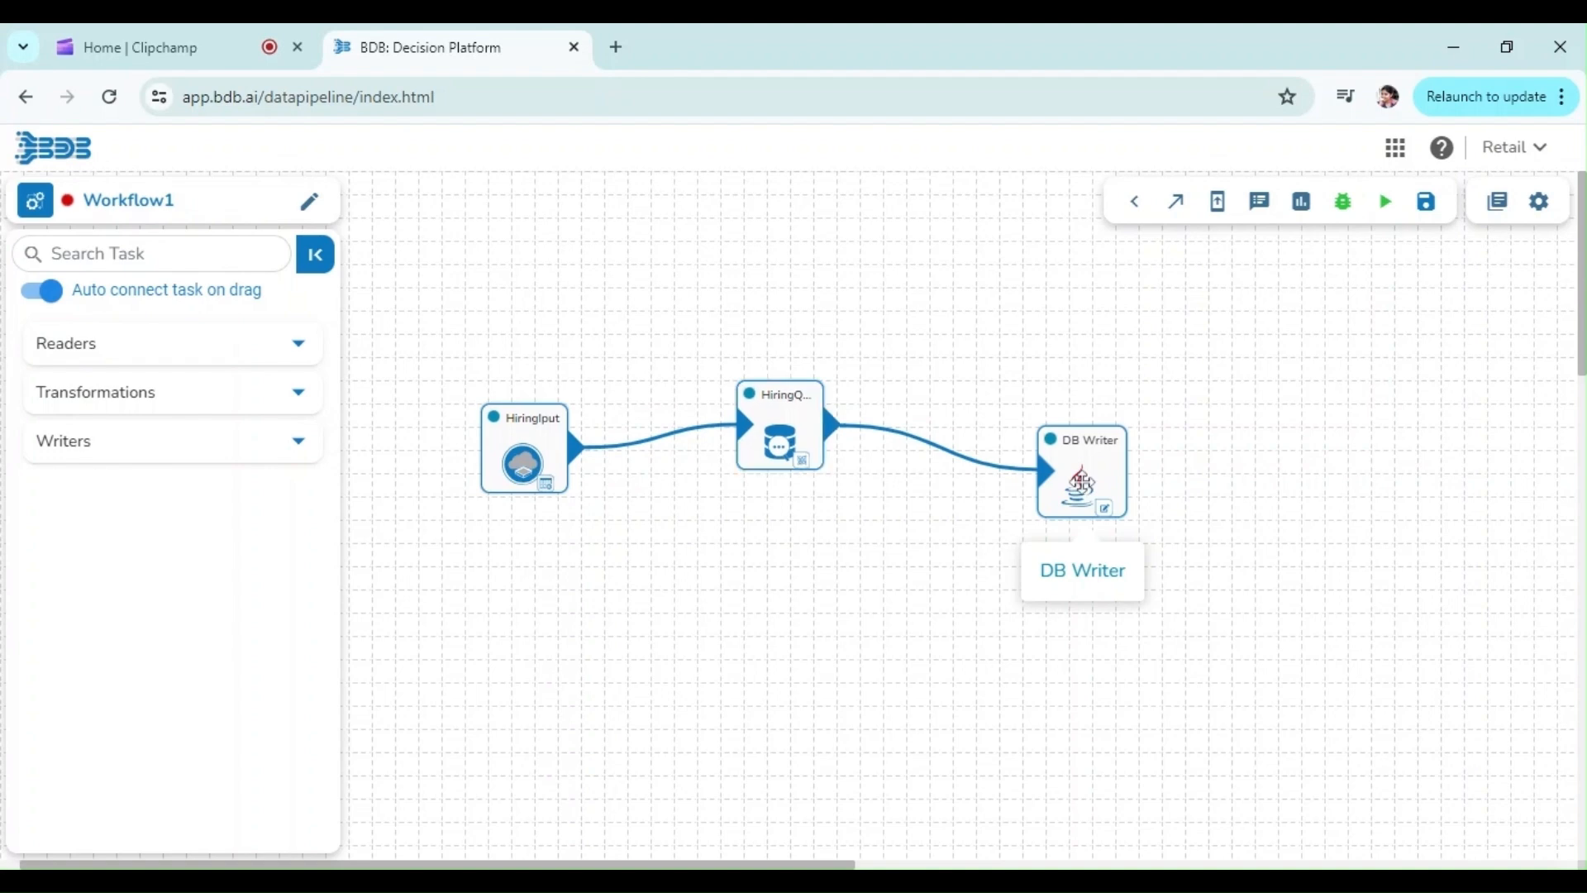
Rename the DB Writer task to HiringWriter
click(1083, 480)
click(468, 456)
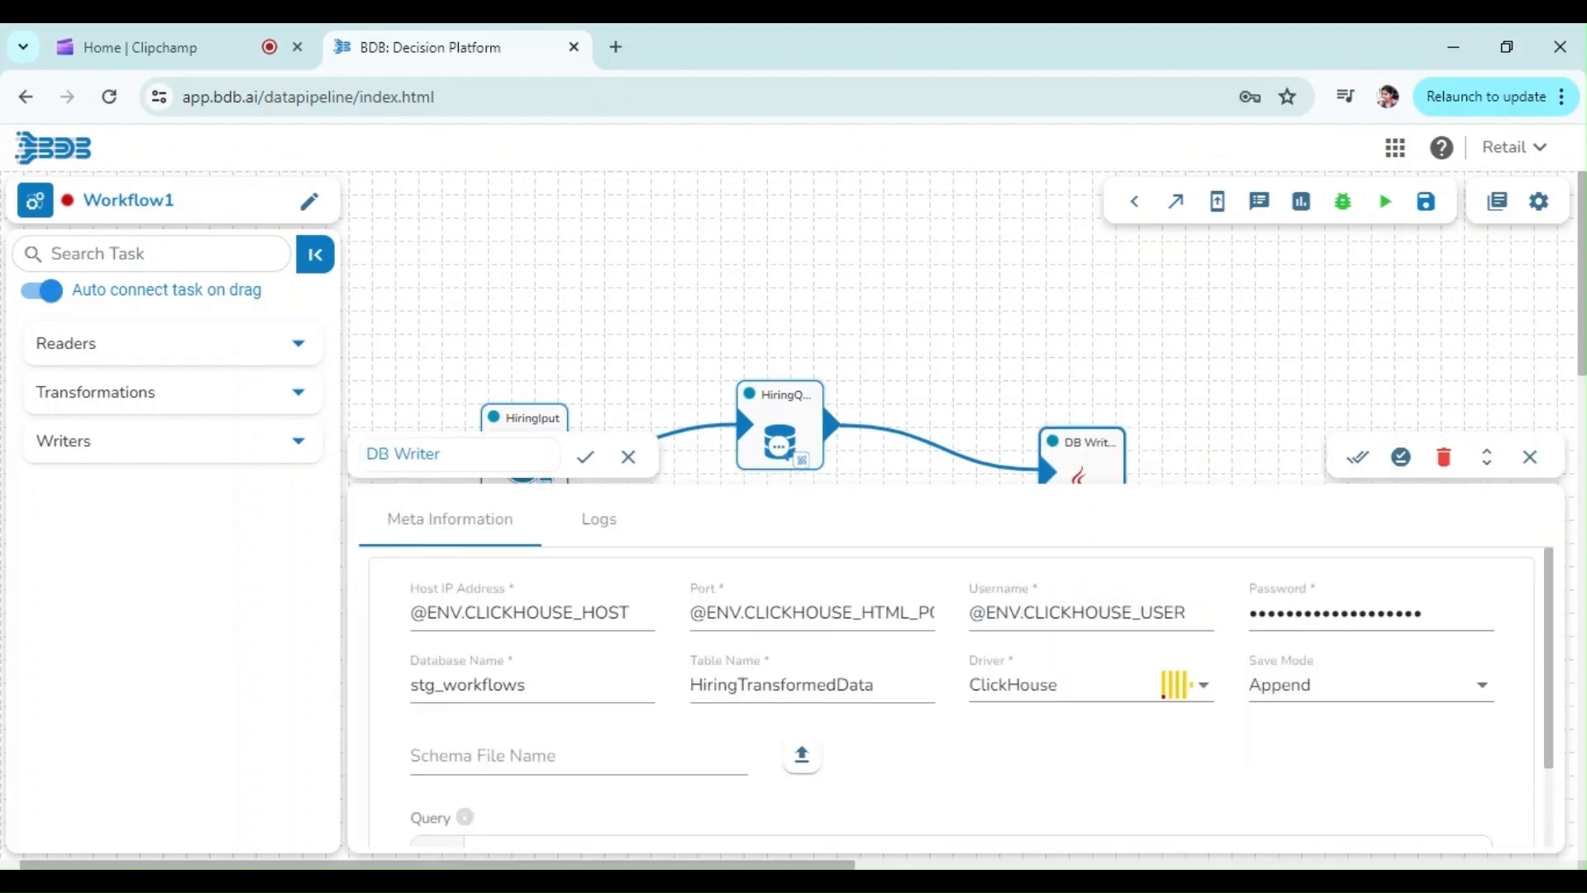
key(BackSpace)
key(BackSpace)
key(BackSpace)
text(Hiring)
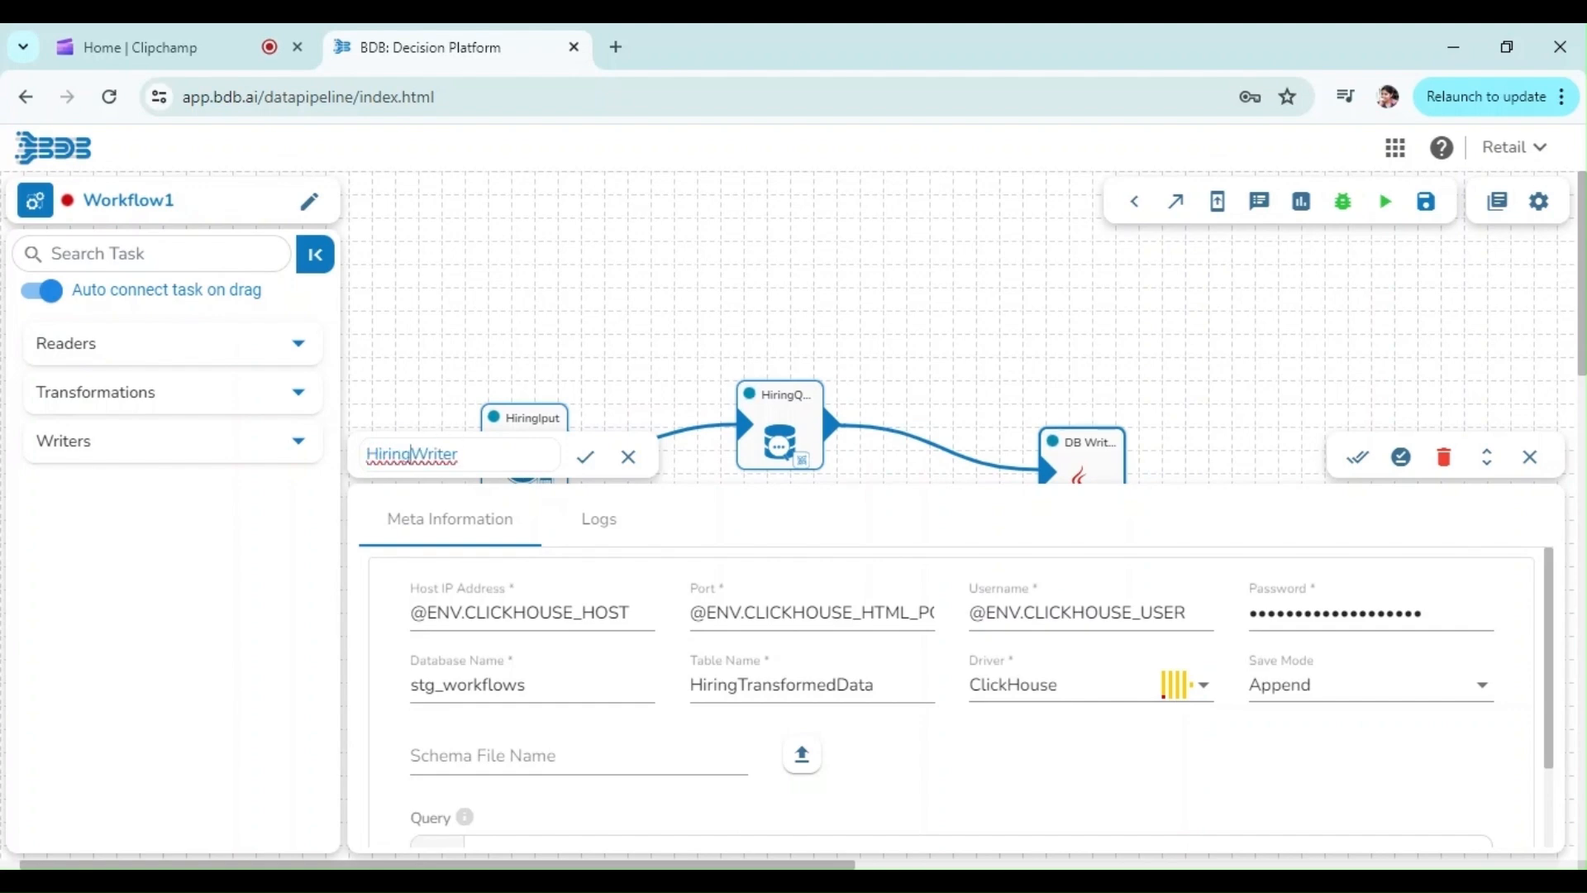
click(585, 457)
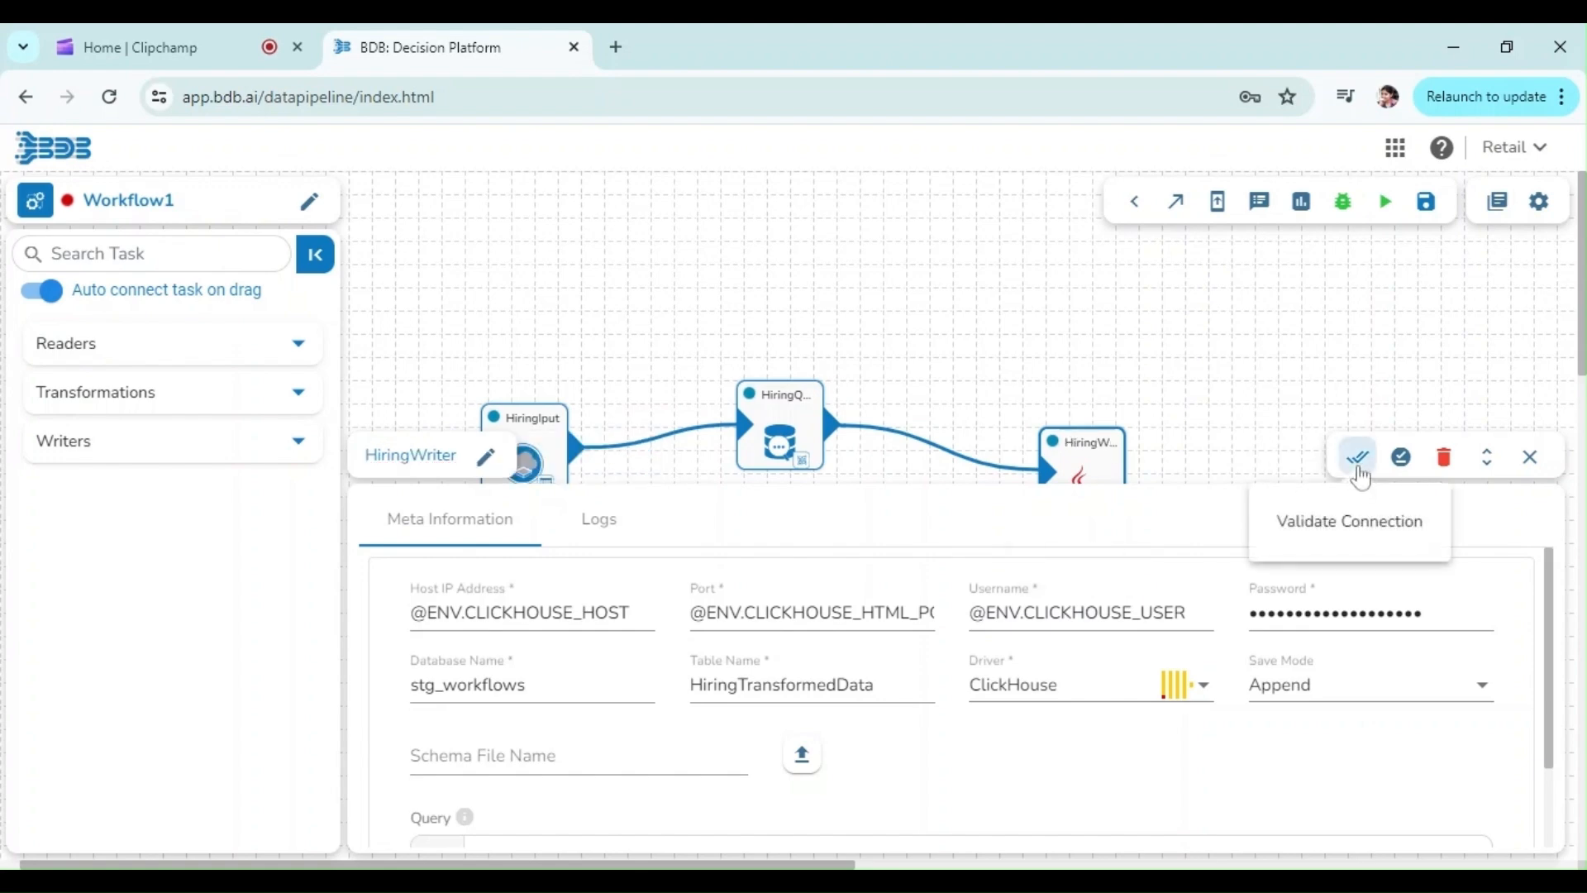
Validate the writer's connection, save the task in storage and save the pipeline
click(1358, 458)
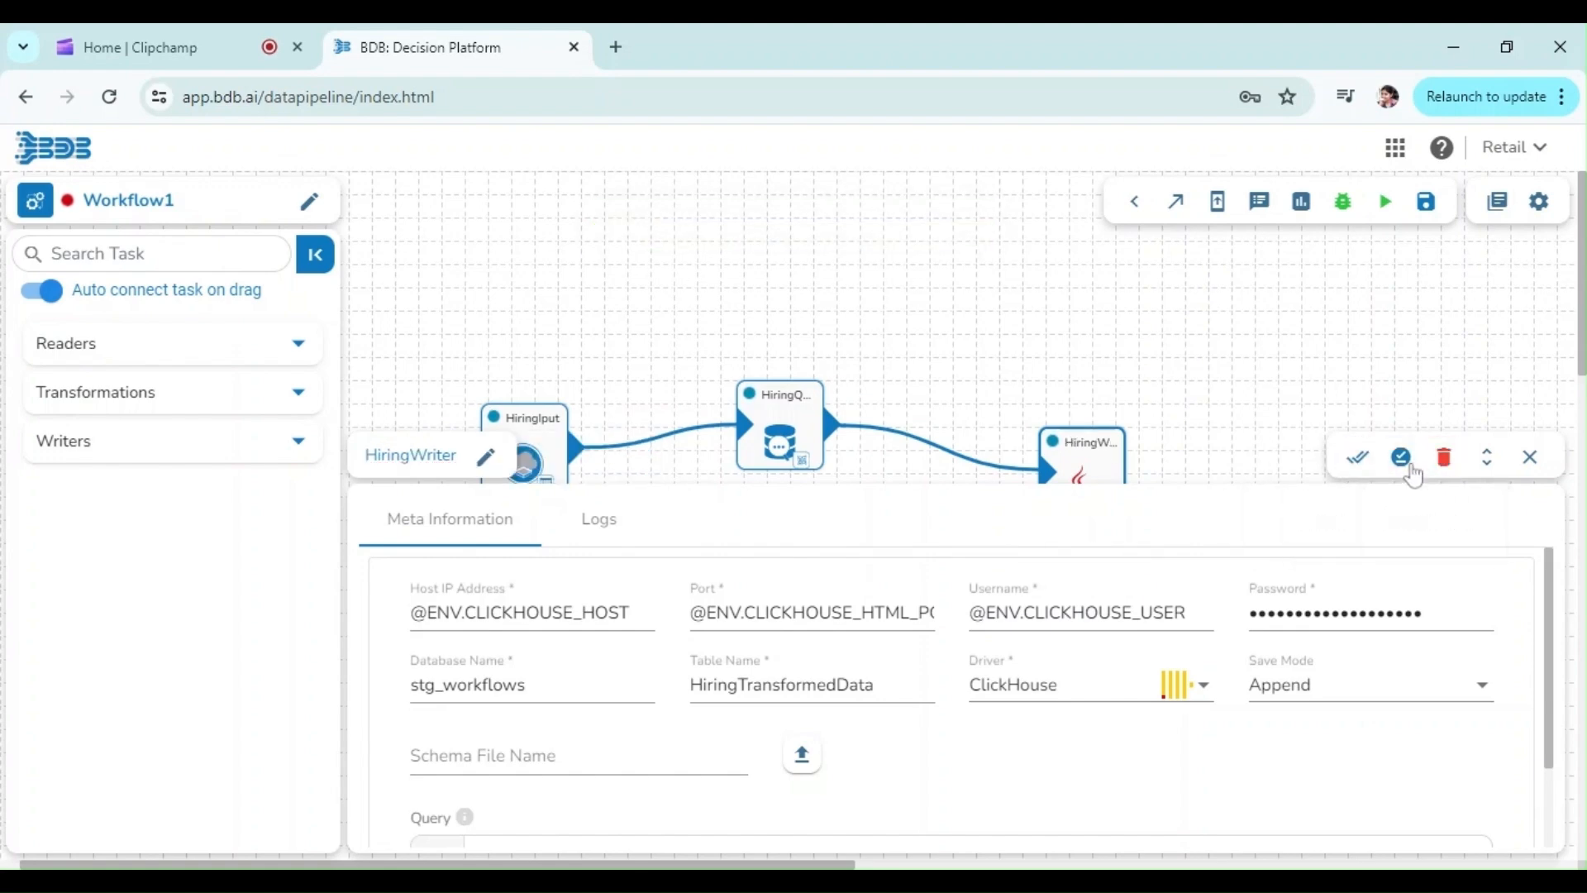
click(1402, 459)
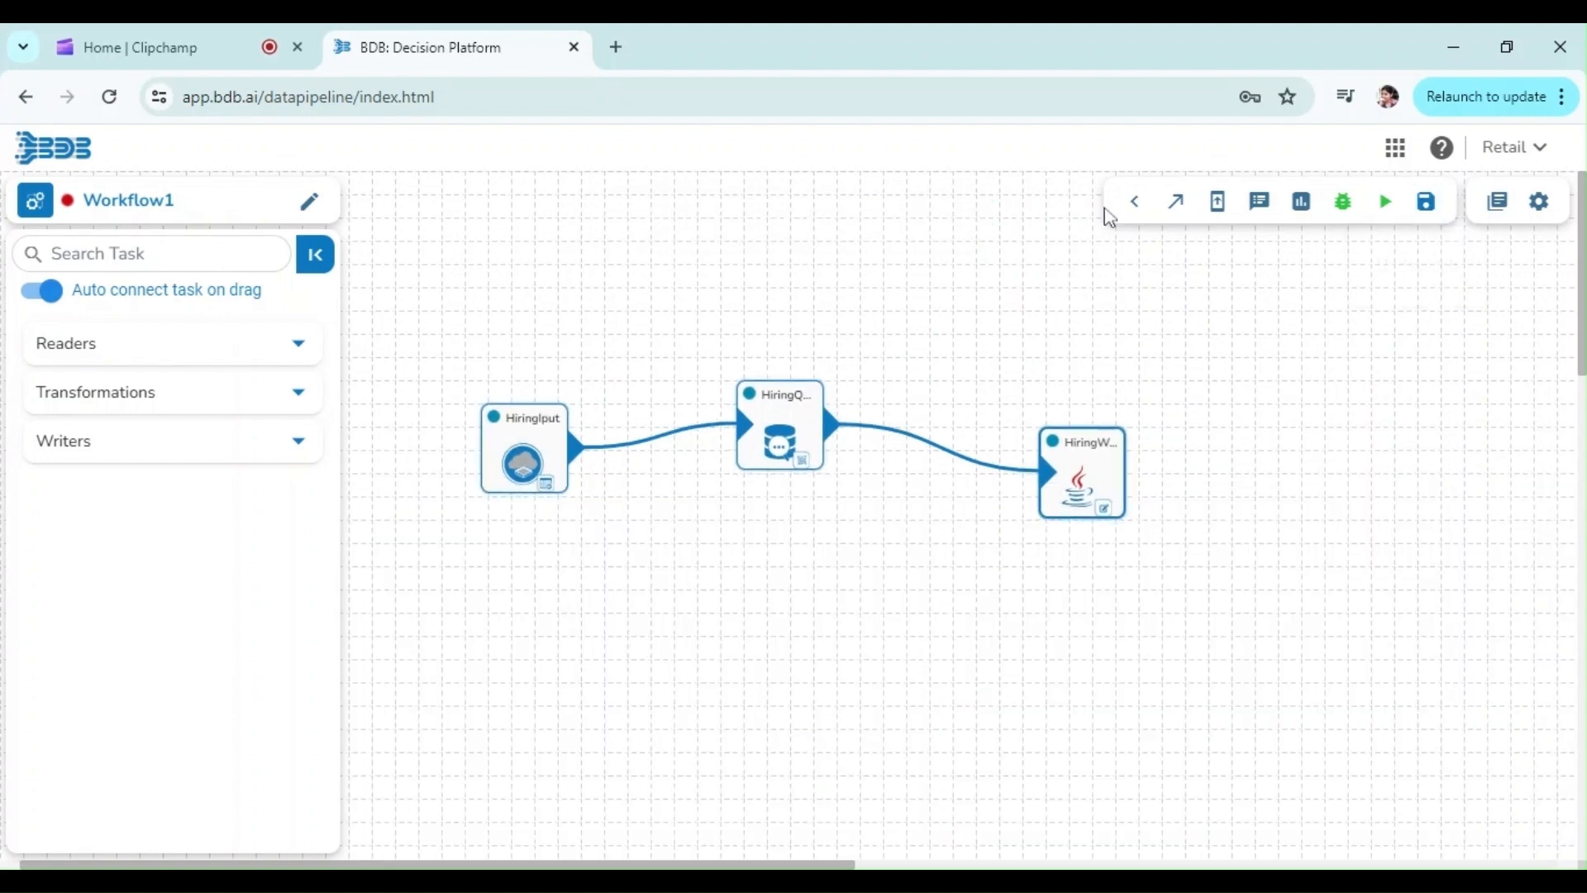
click(1428, 217)
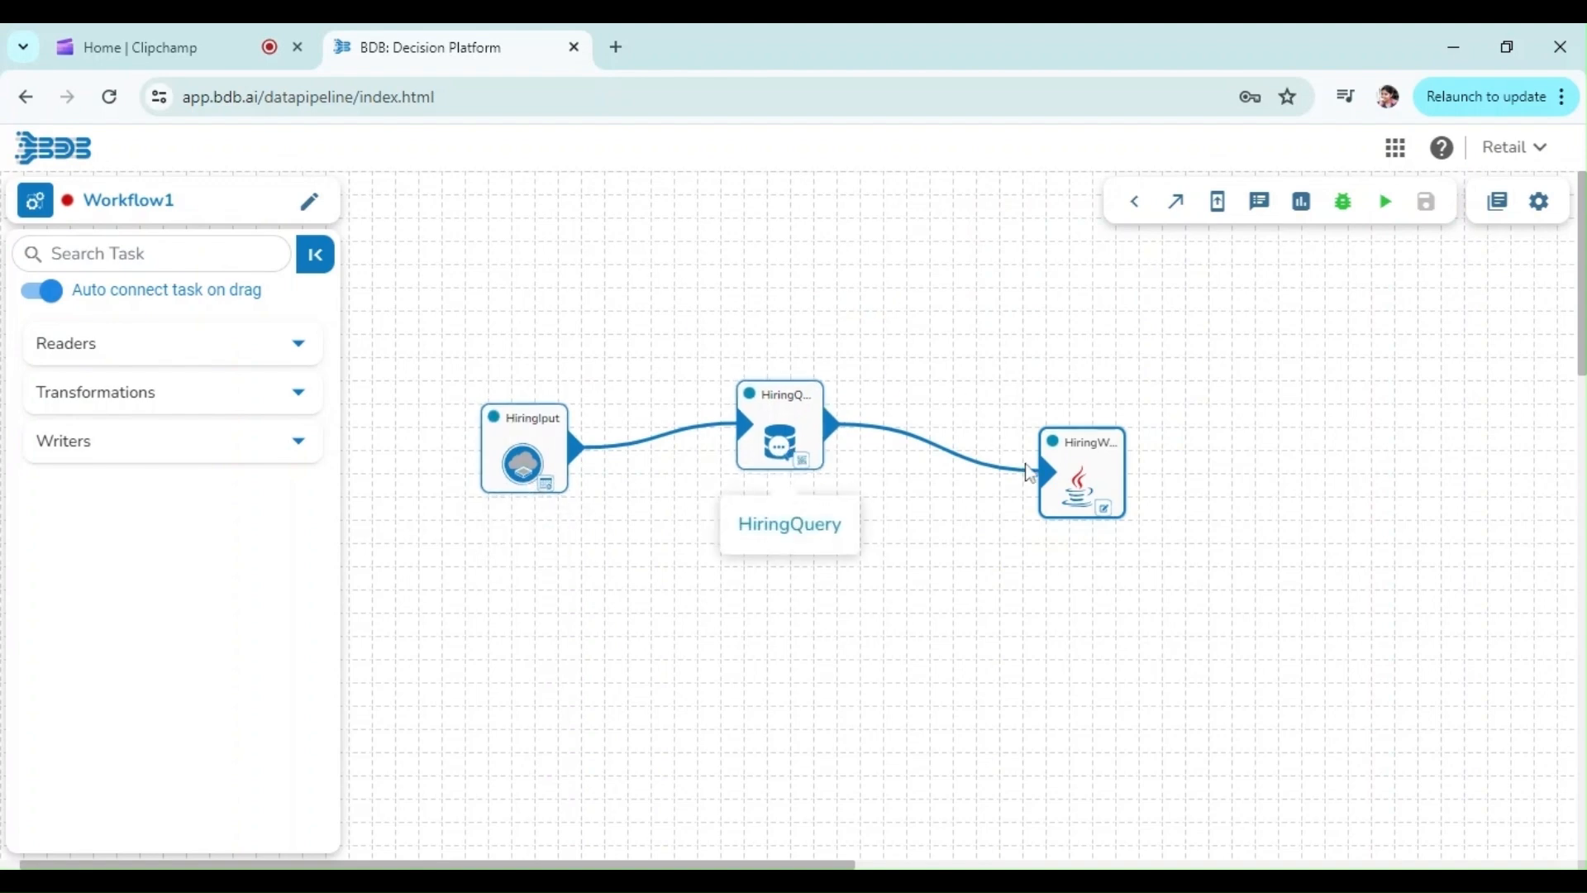
Activate the pipeline job and refresh its logs
click(1385, 207)
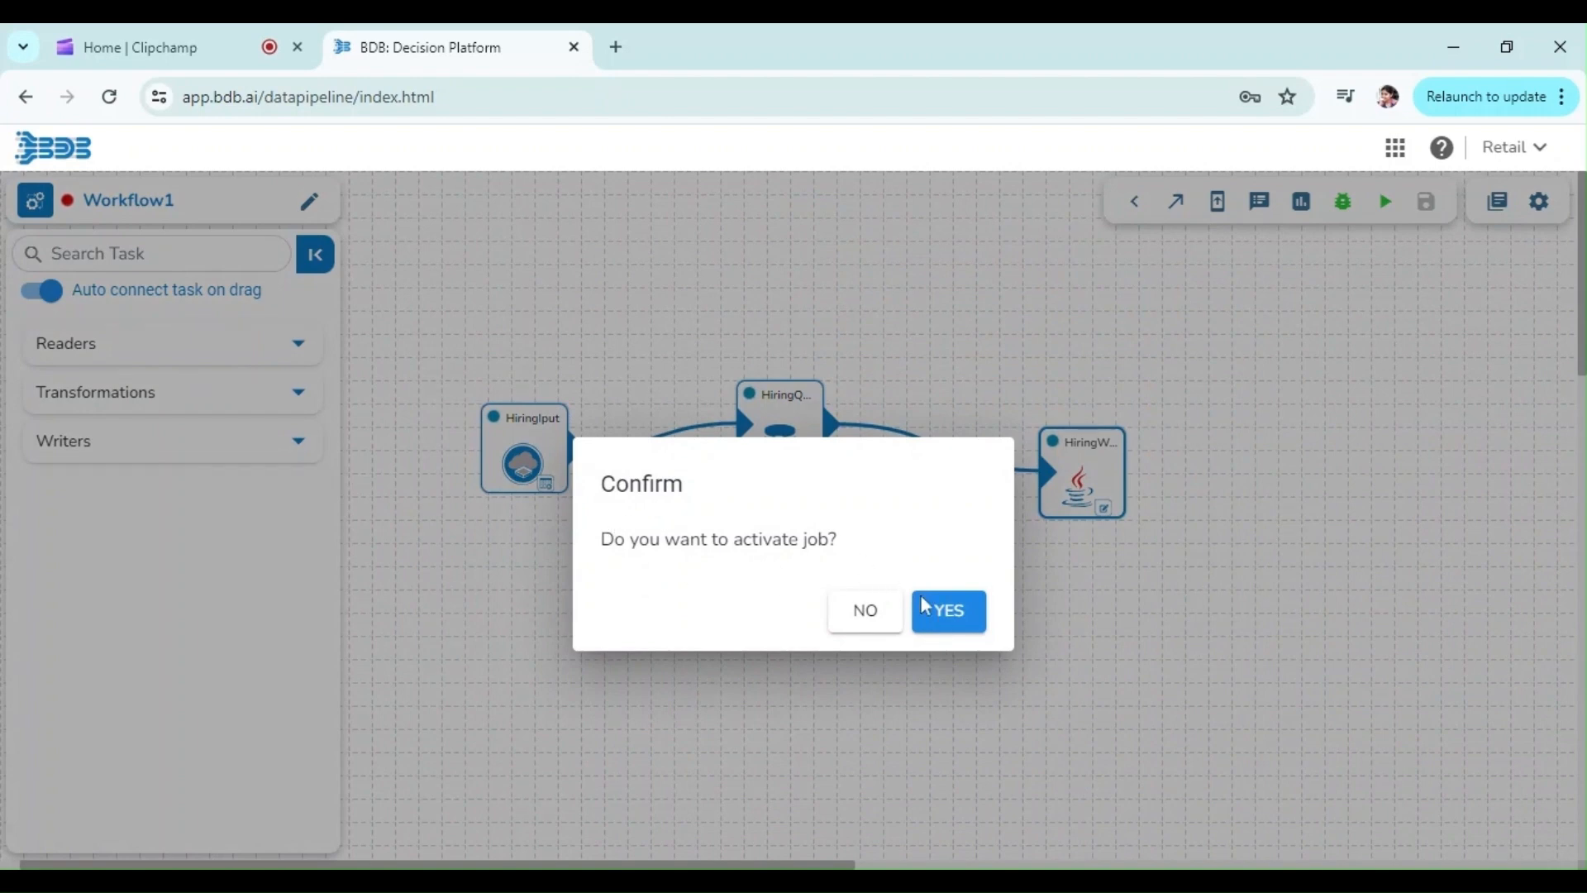
click(951, 614)
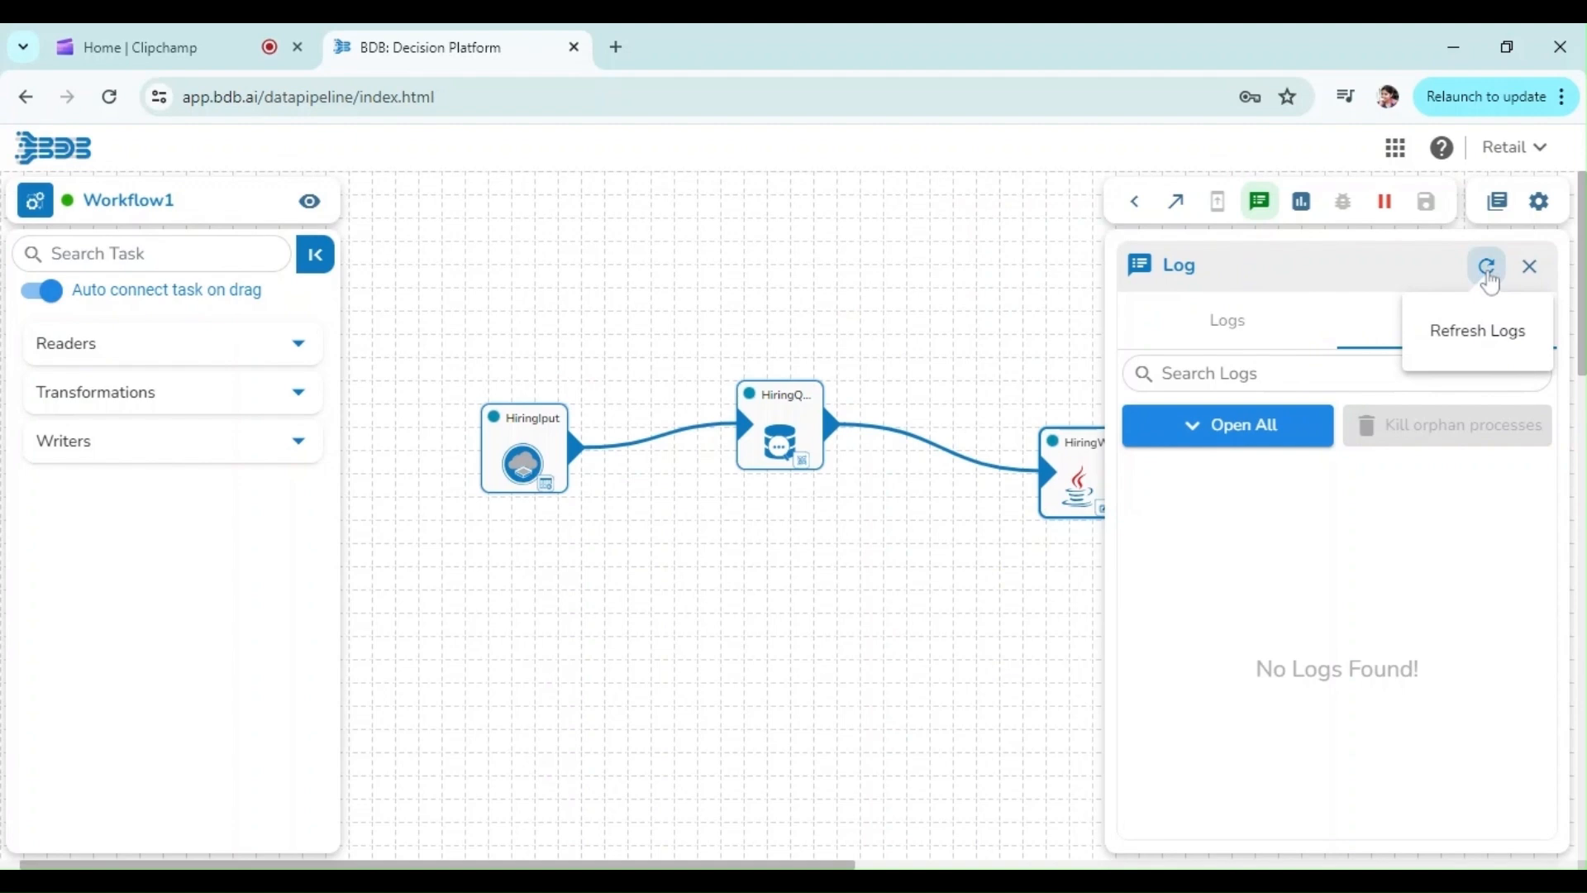
click(1488, 266)
click(1488, 267)
click(1488, 271)
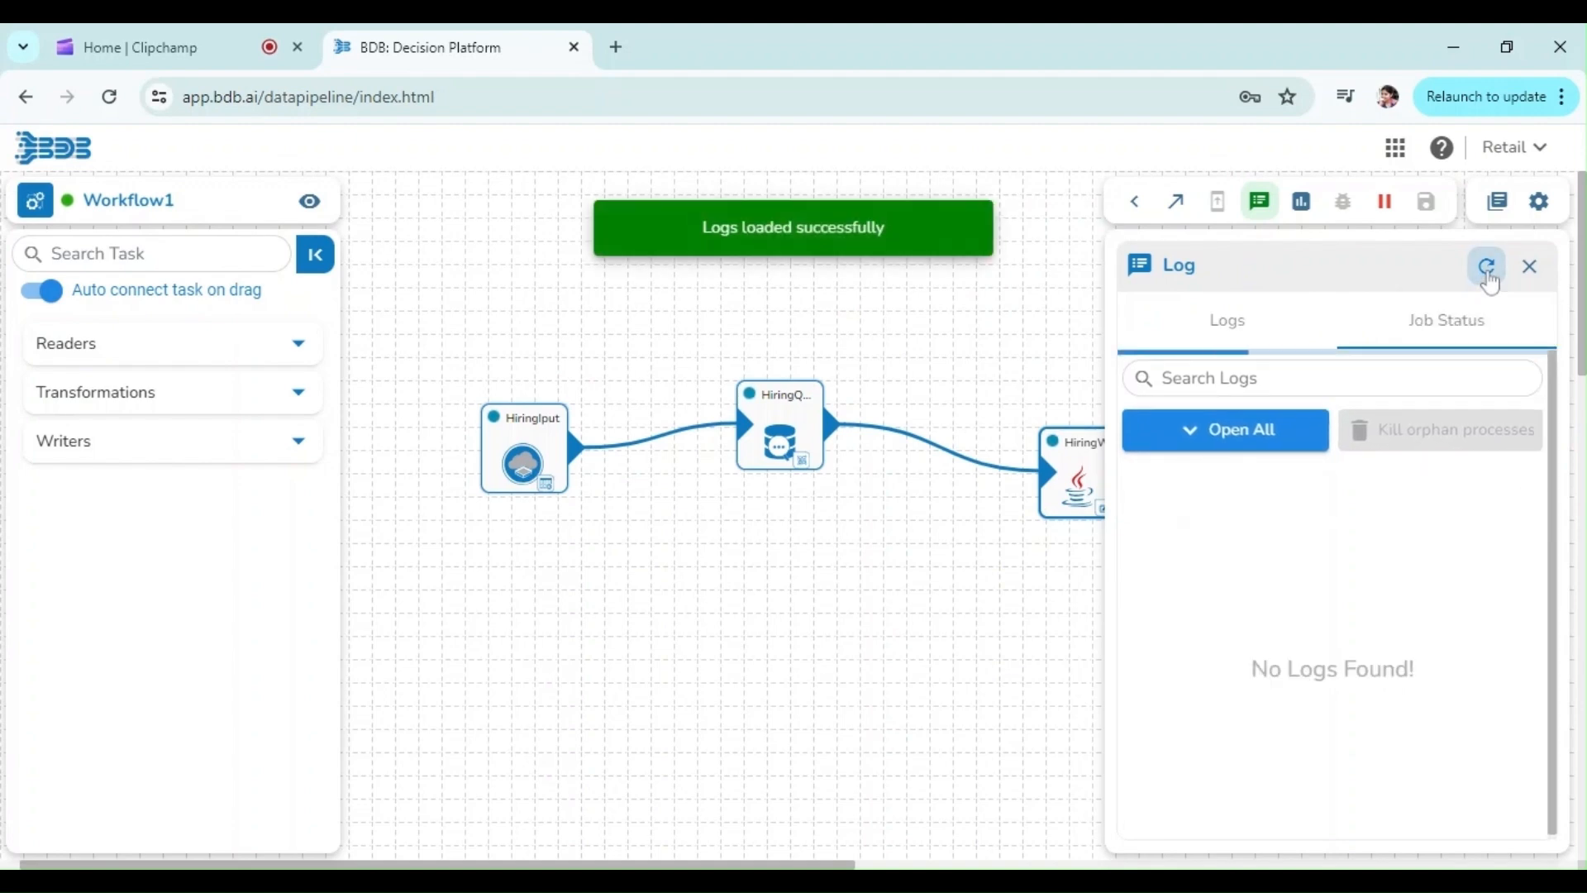
click(1488, 271)
click(1489, 273)
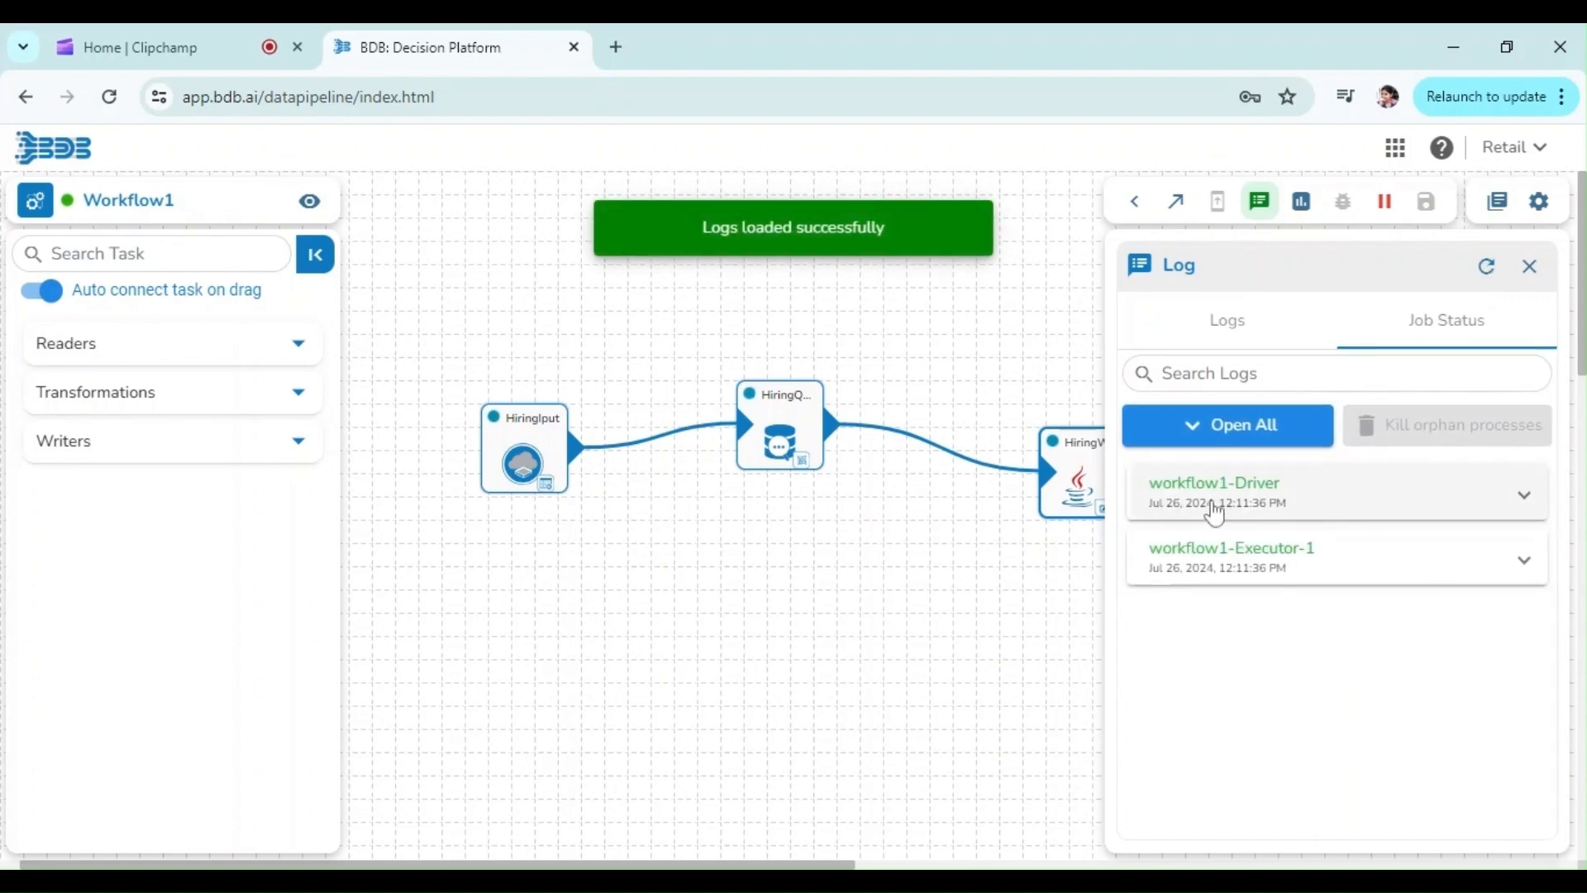
Review the job status of the driver and executor and read the run logs
click(1217, 508)
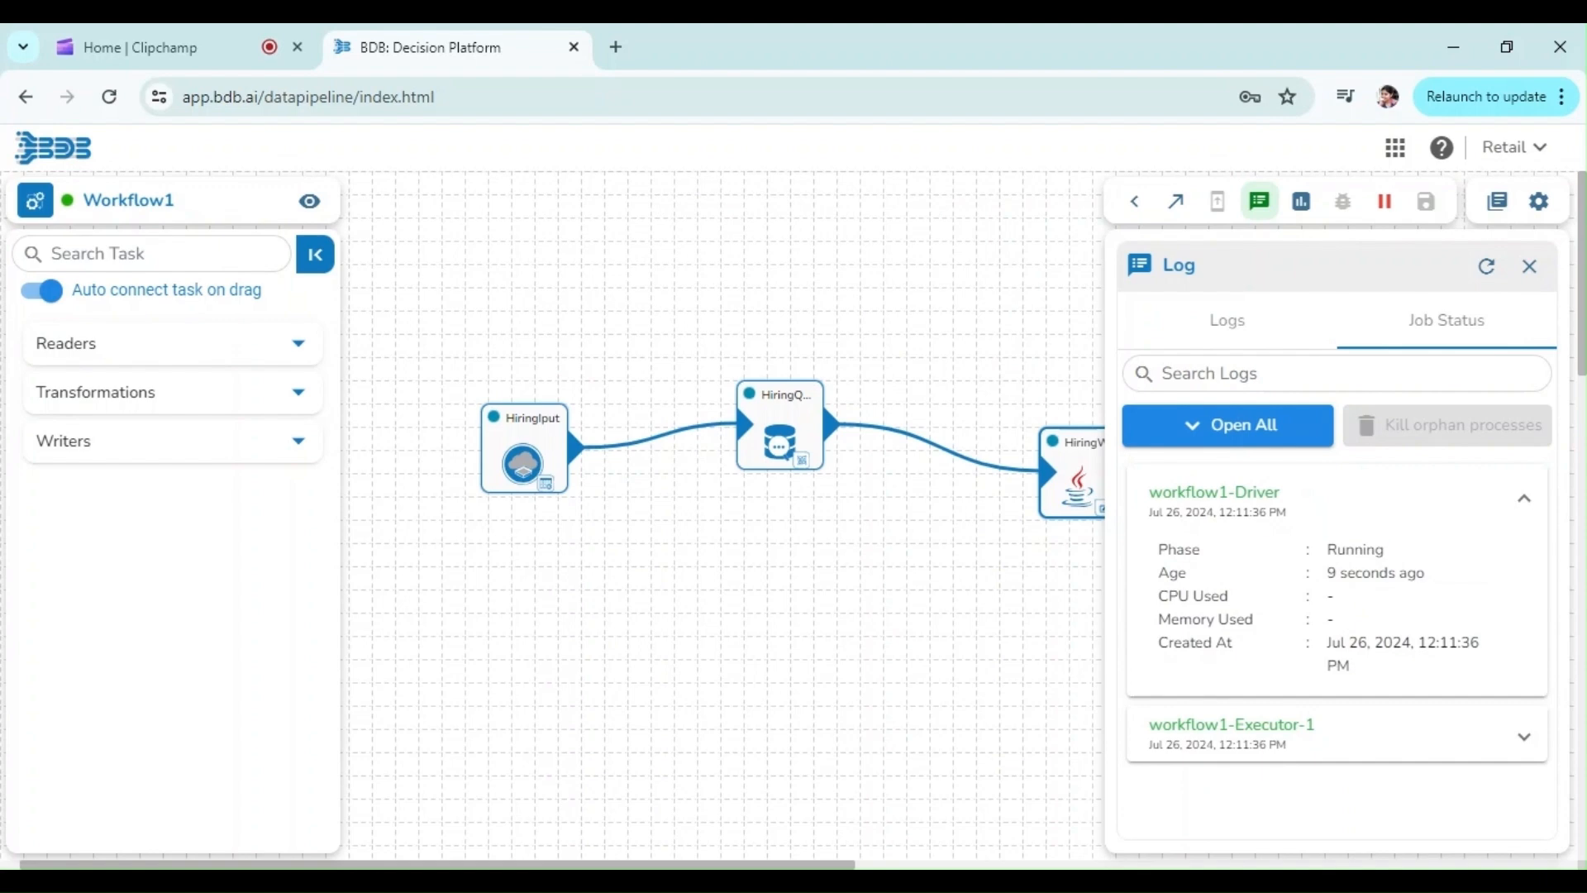
double_click(1356, 549)
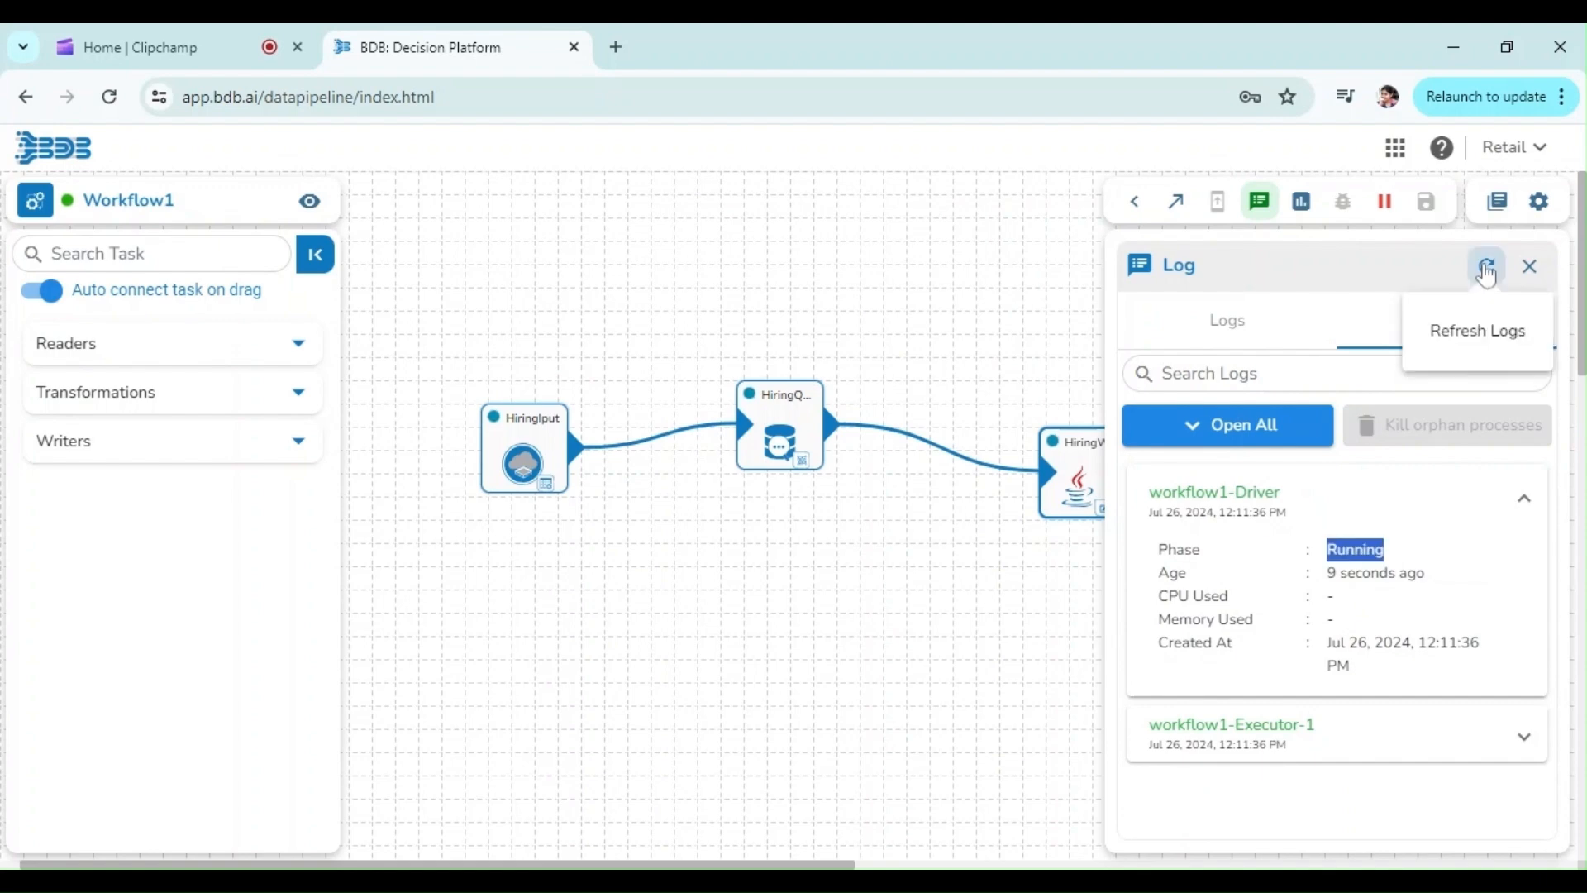
click(1486, 269)
click(1347, 562)
double_click(1356, 614)
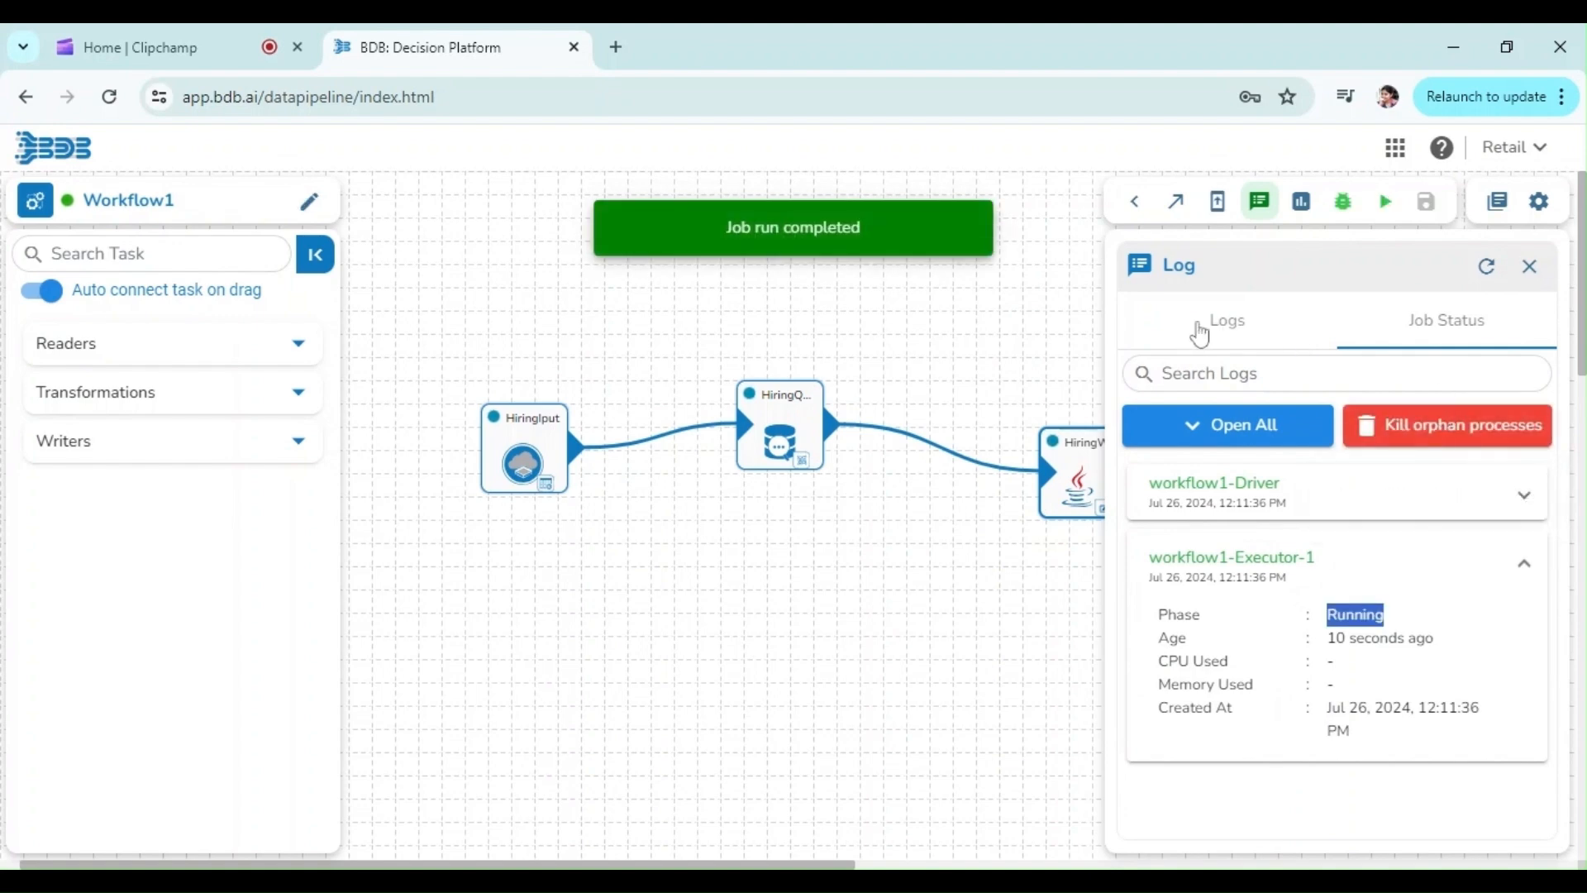
click(1200, 331)
click(1487, 268)
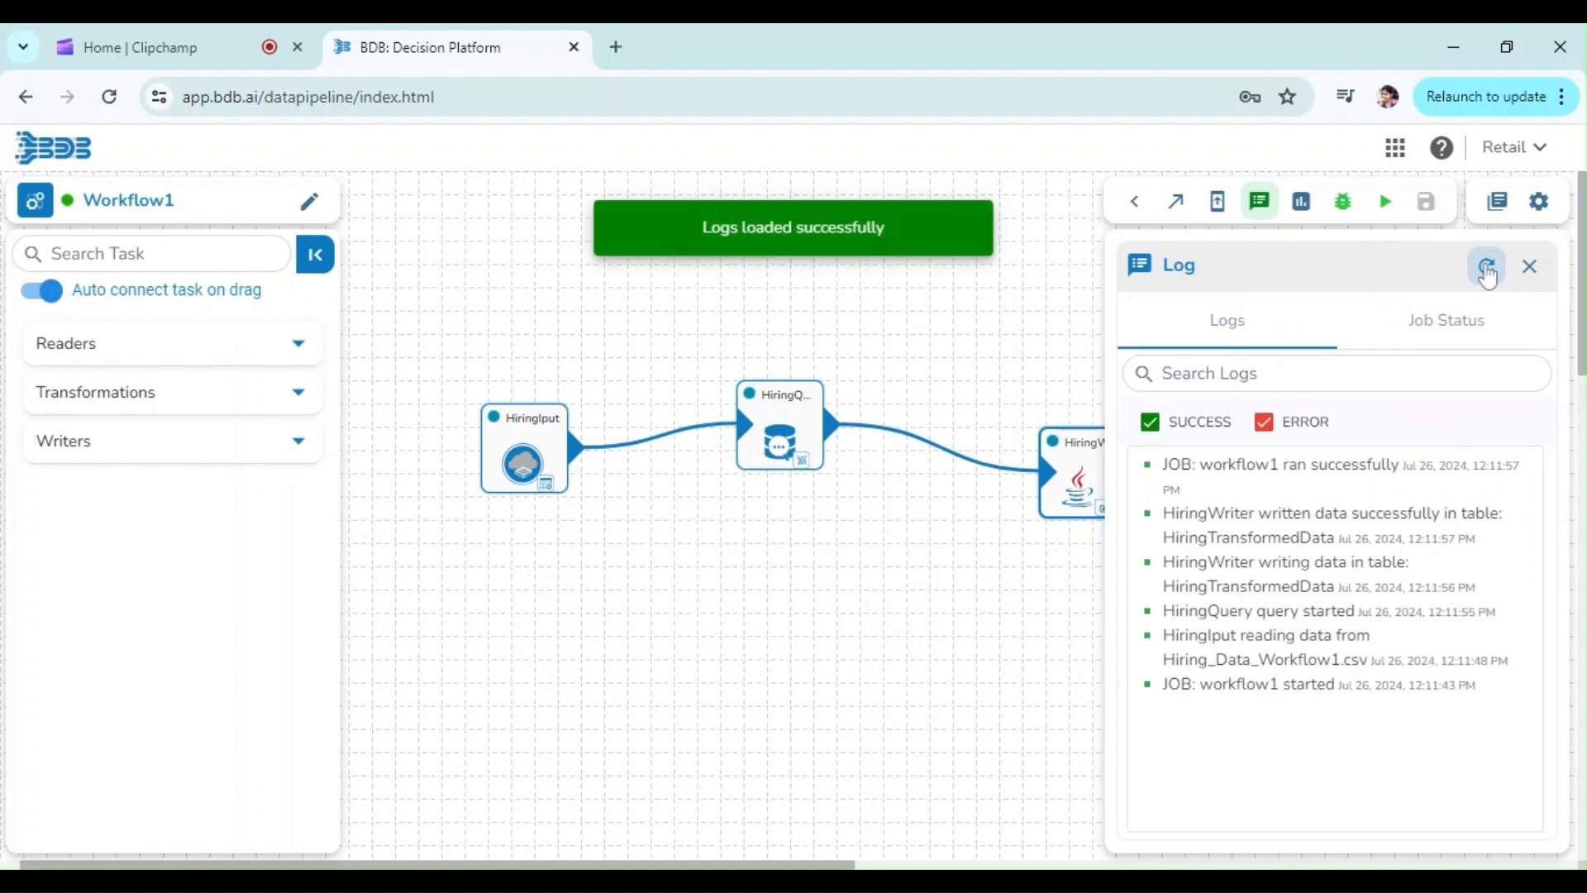
double_click(1295, 465)
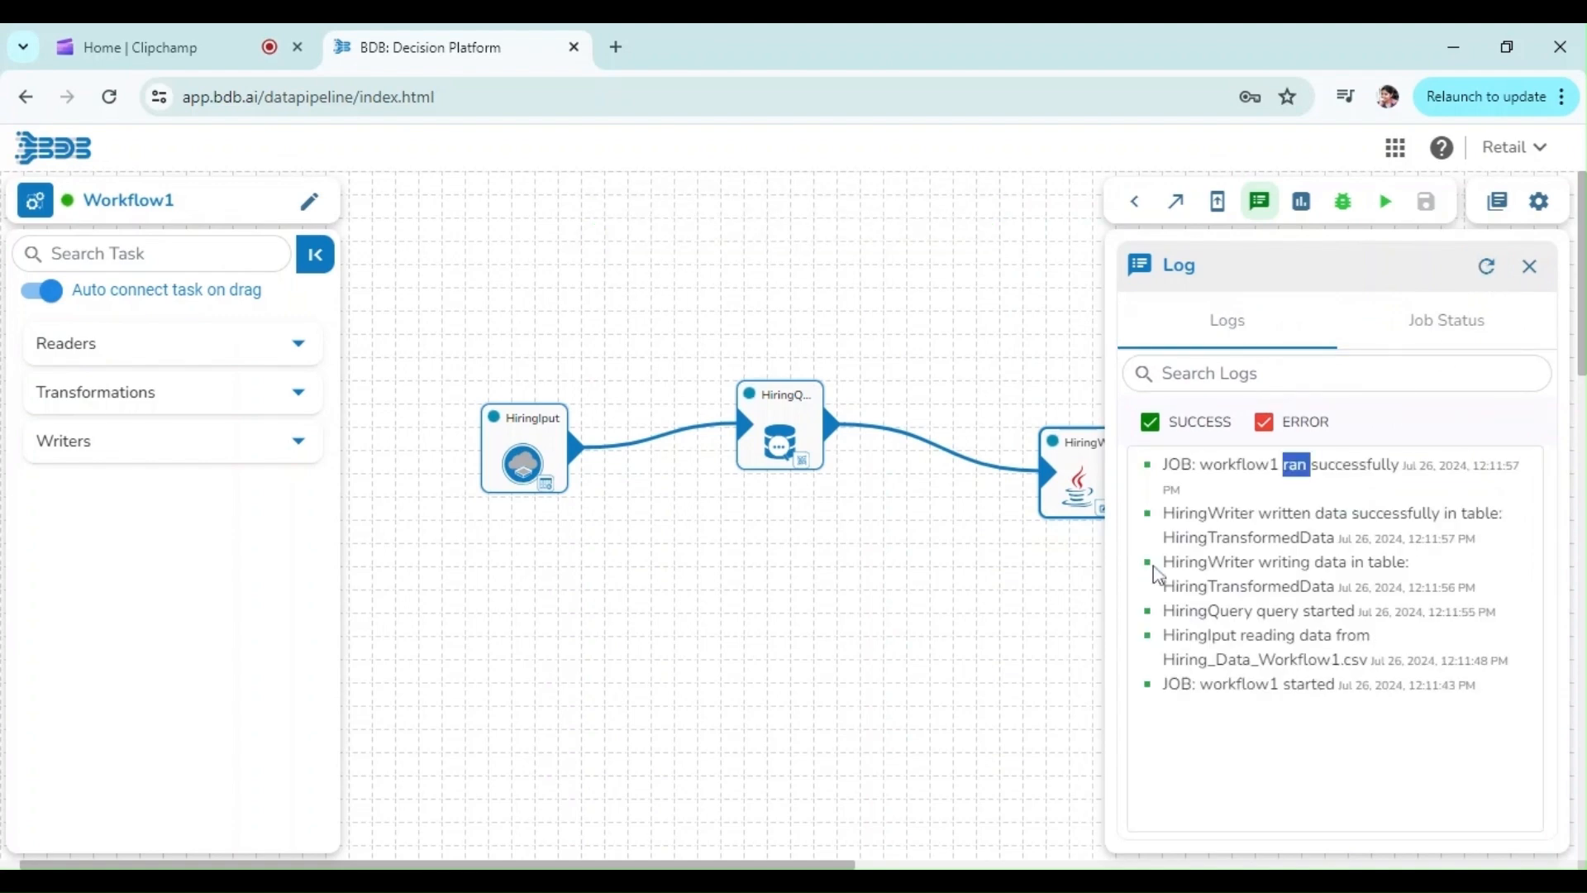
double_click(1232, 538)
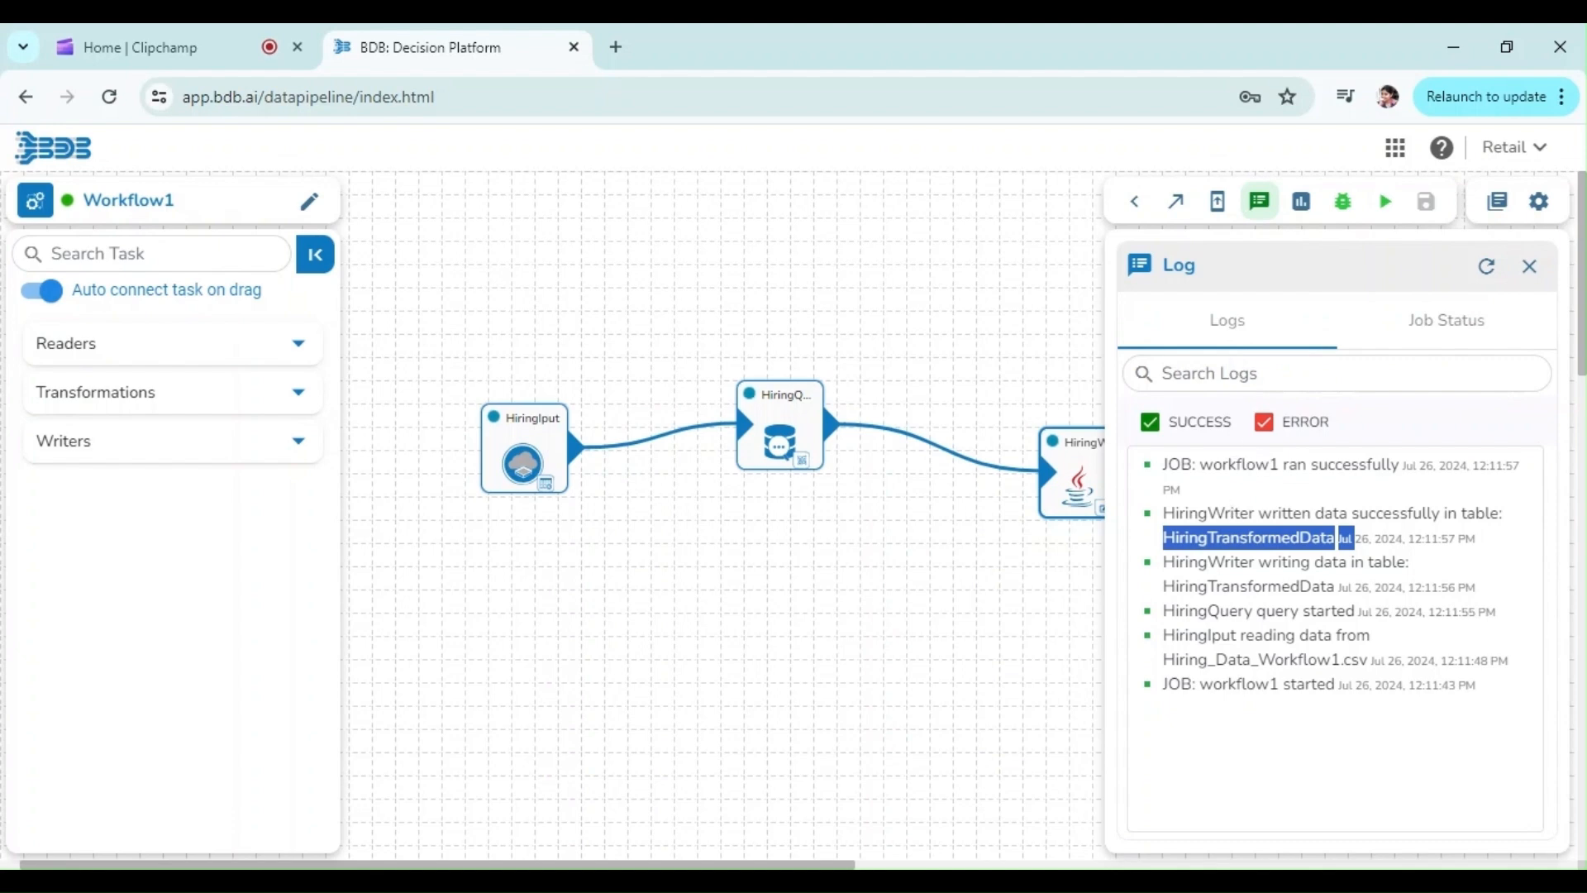
double_click(1225, 646)
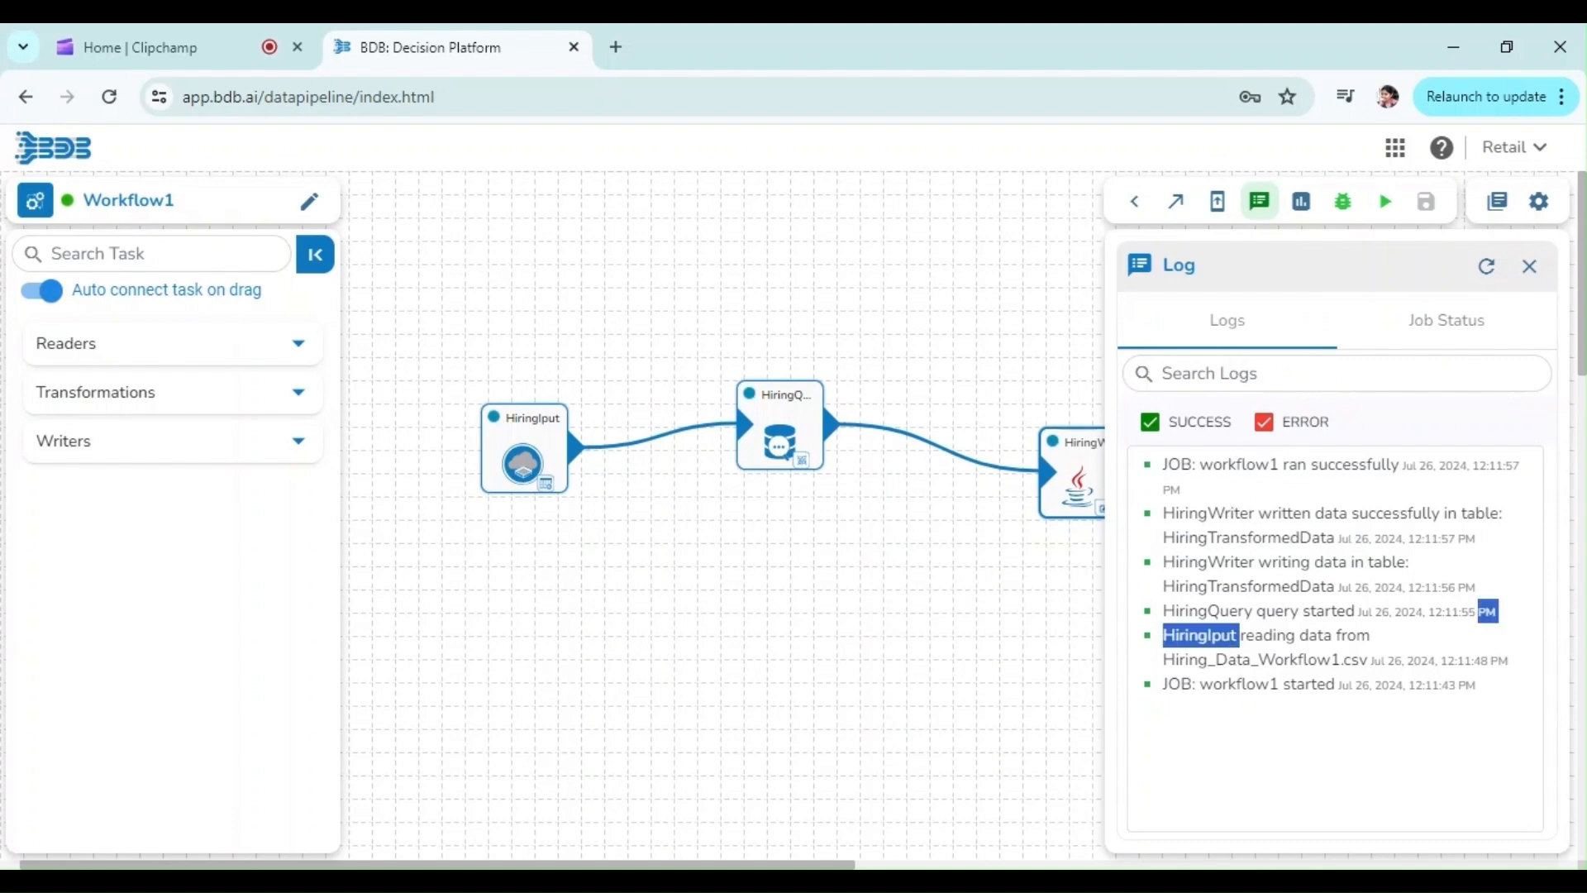
triple_click(1232, 620)
double_click(1179, 563)
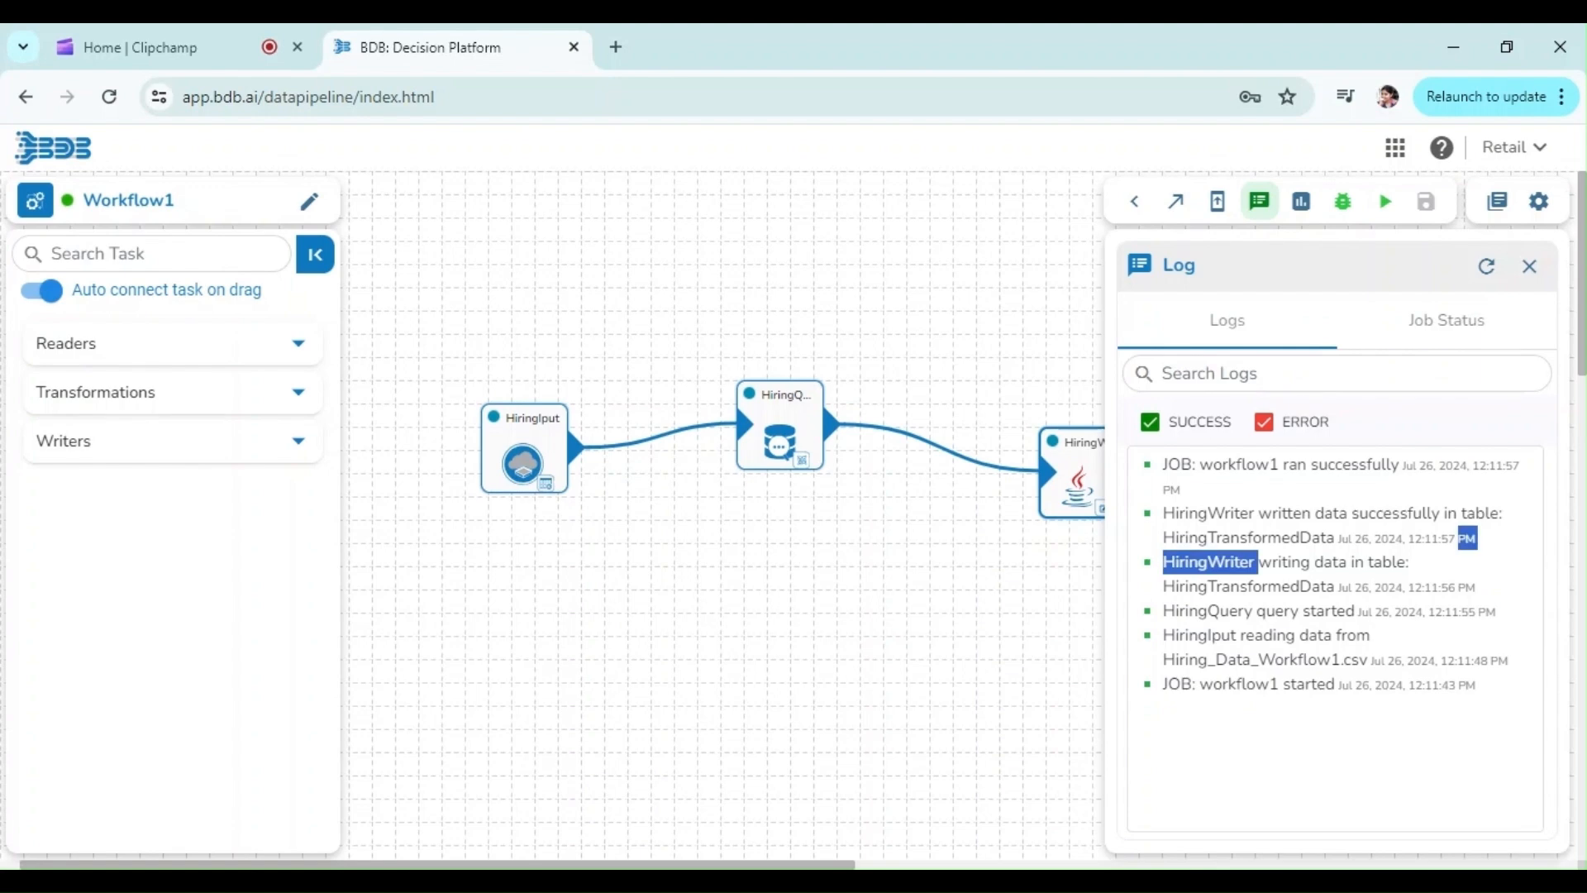
Start the pipeline in development mode and confirm
double_click(1167, 513)
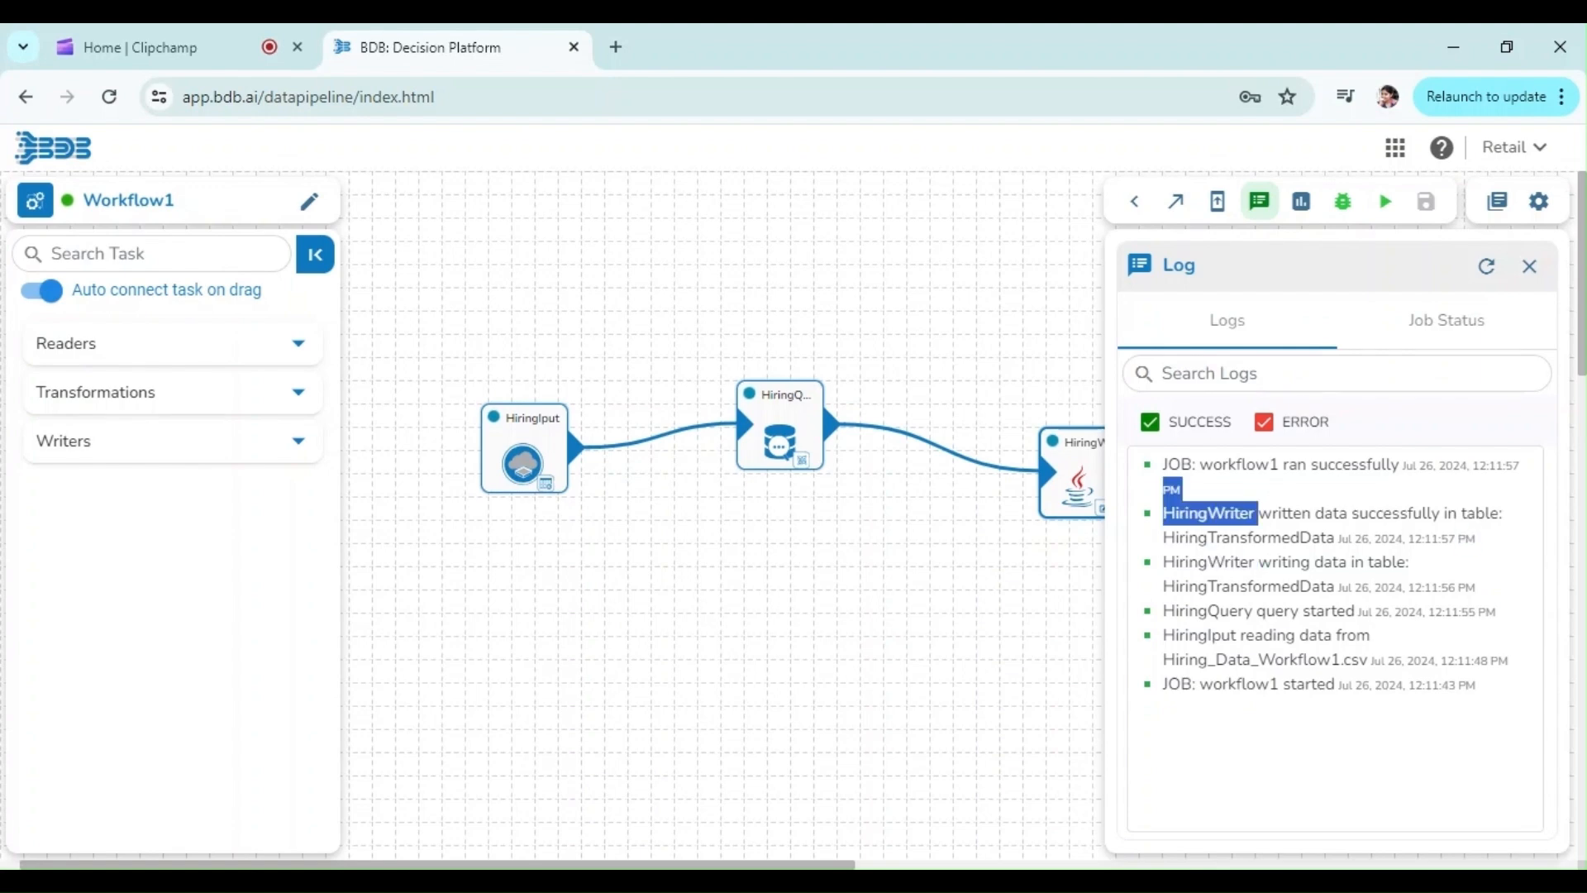
double_click(1239, 465)
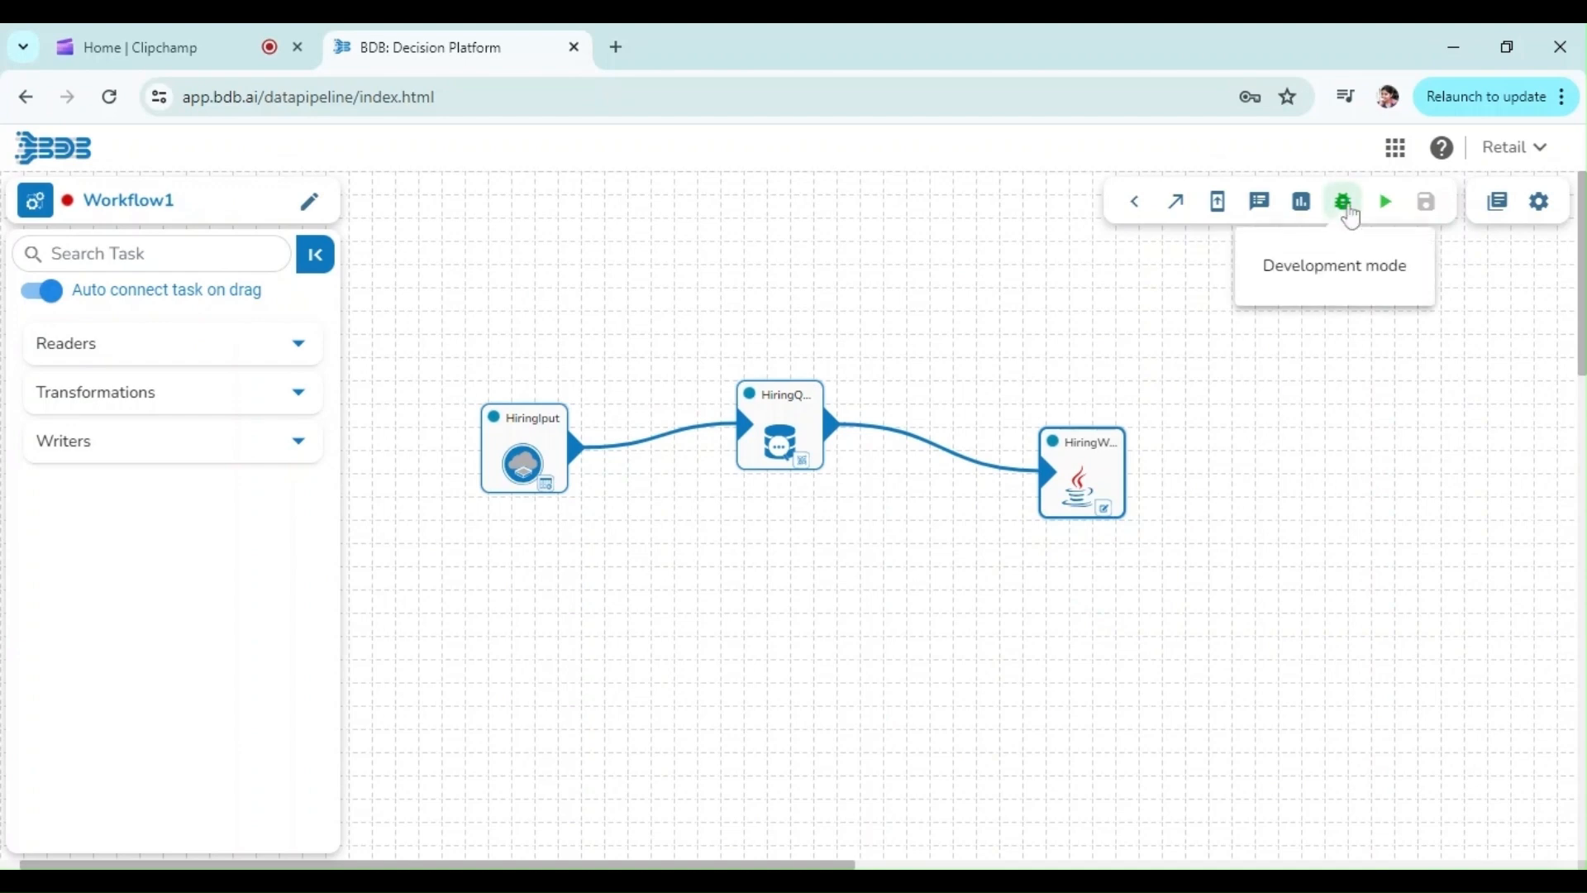
click(1343, 202)
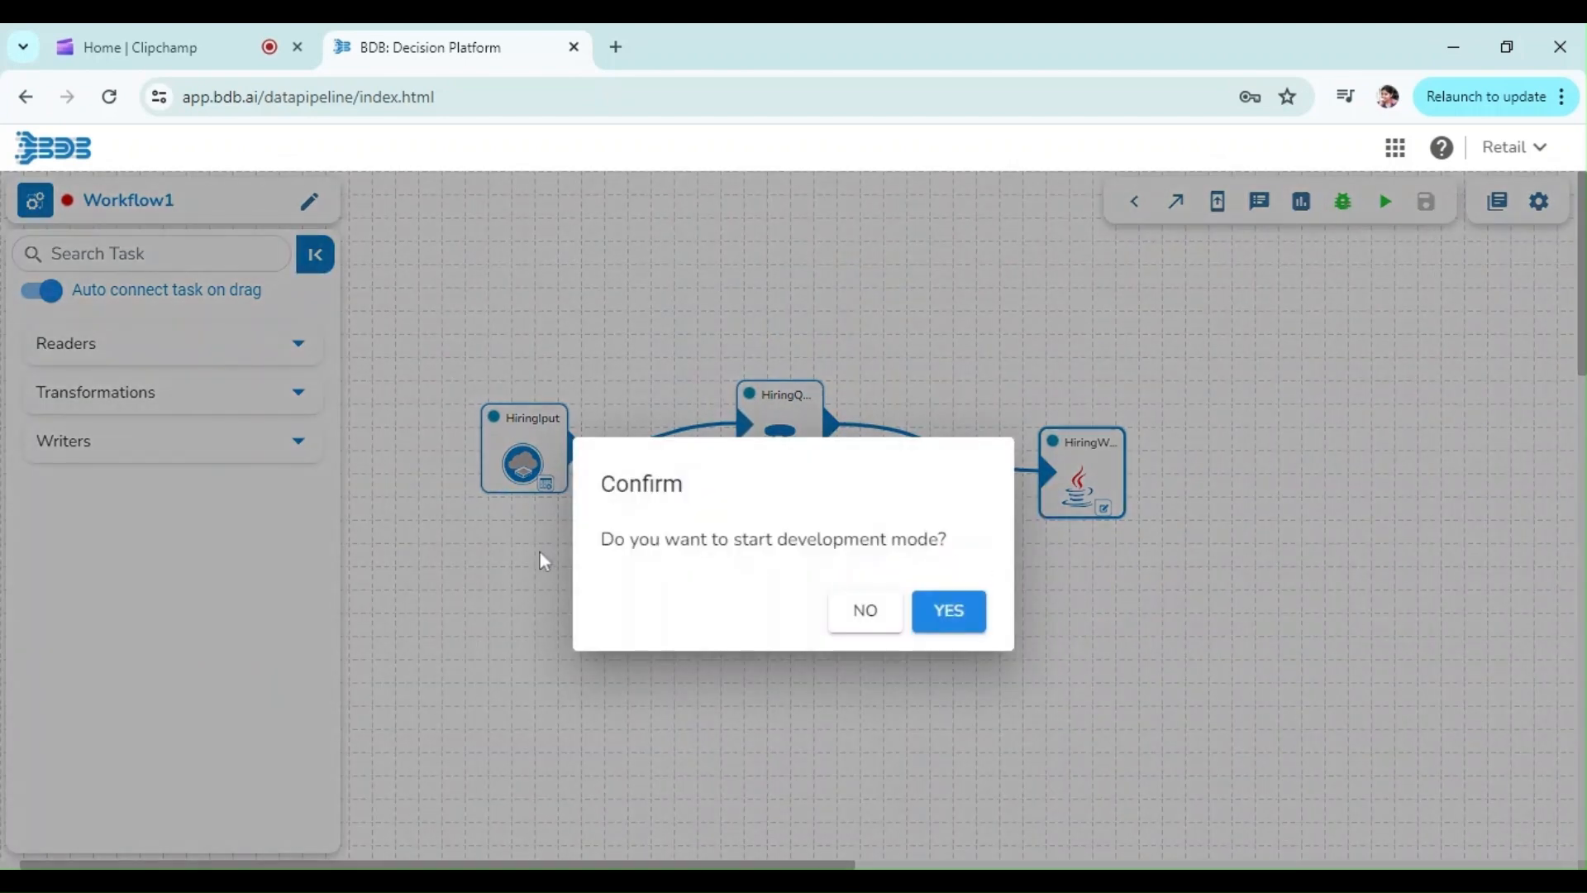
click(948, 622)
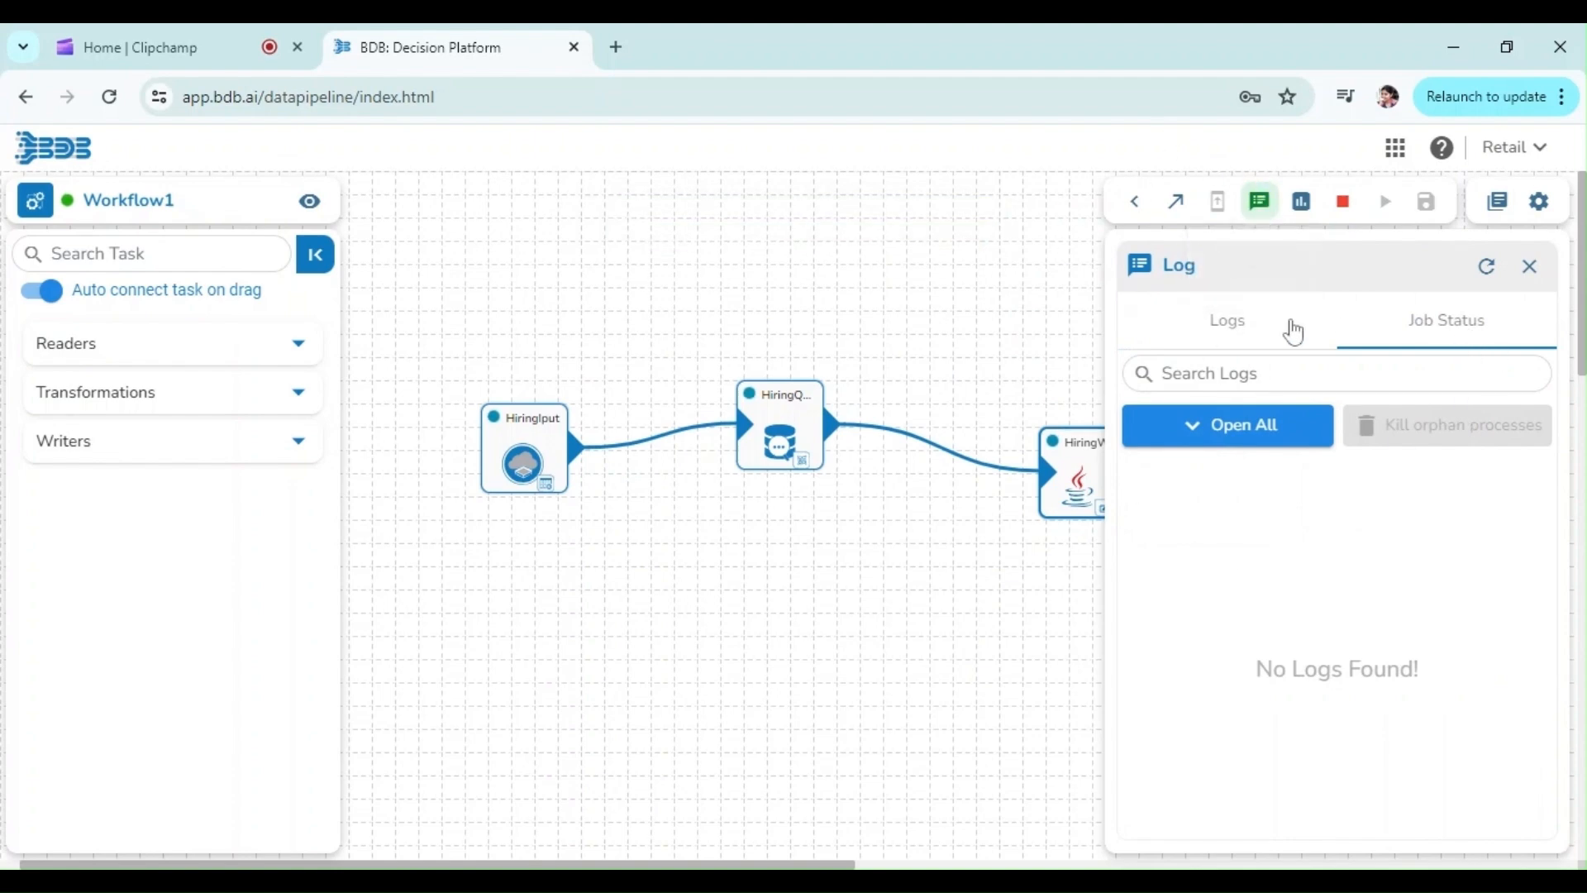
Refresh the log panel and expand the driver and executor entries to check their job status
click(1493, 271)
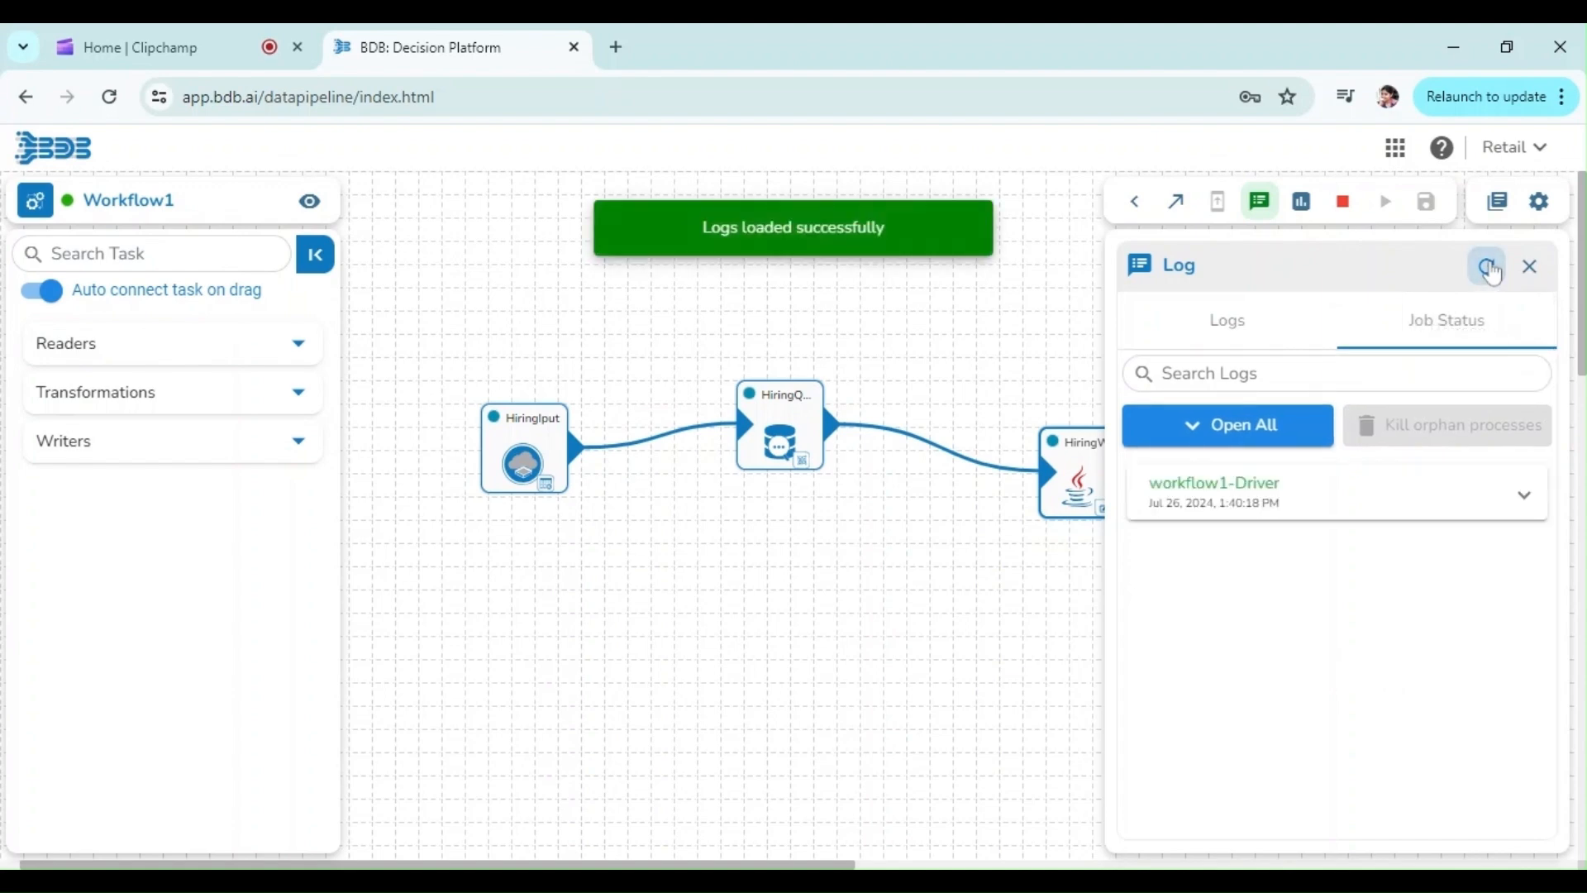
click(1493, 271)
click(1493, 273)
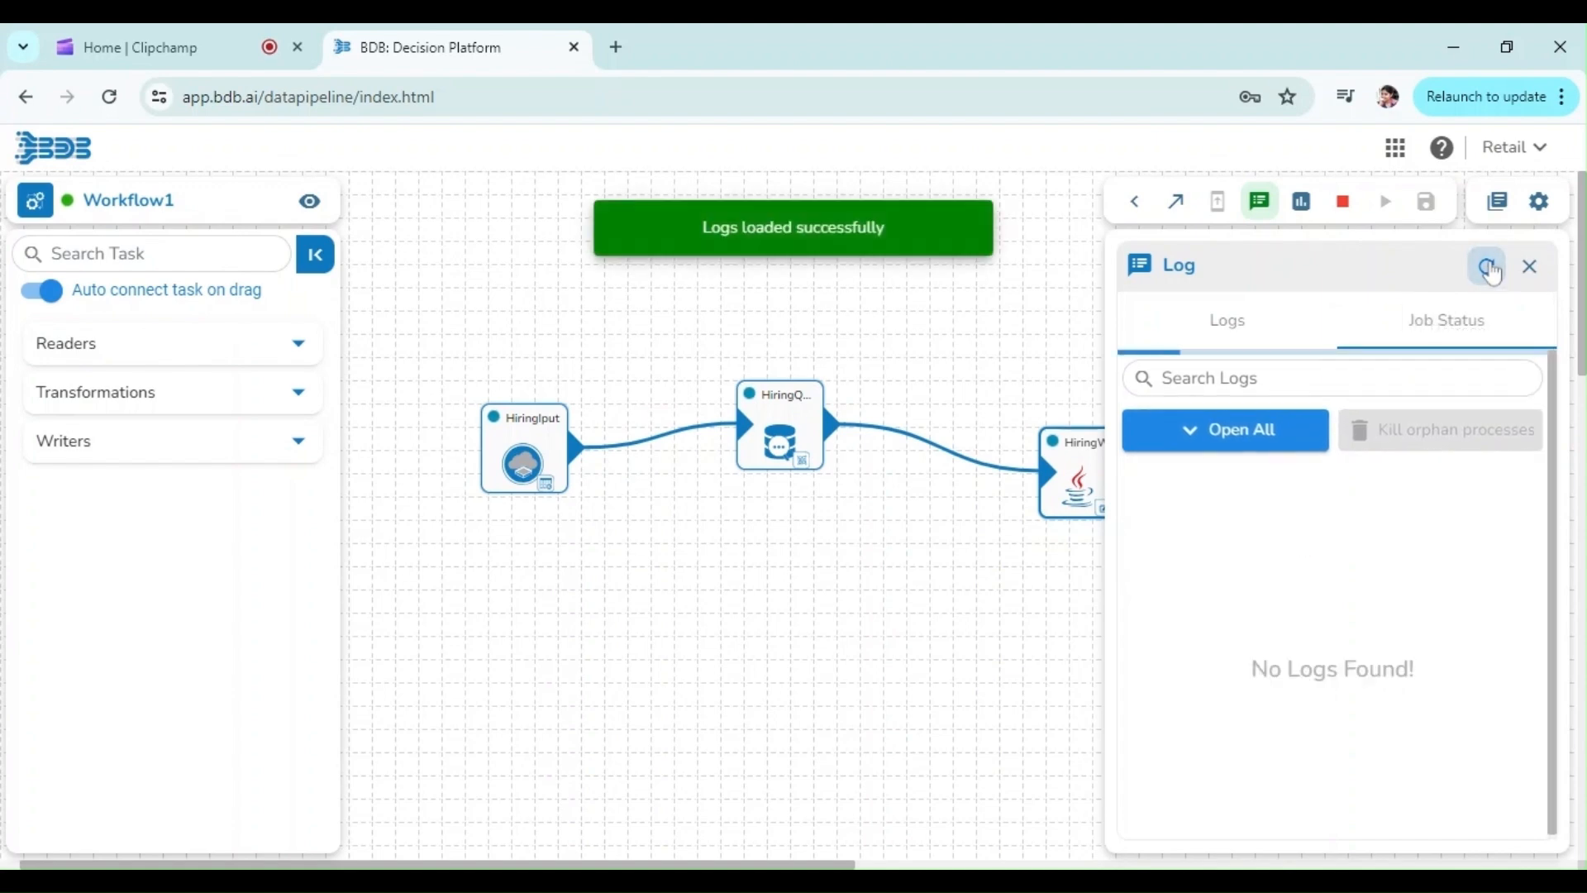
click(1493, 272)
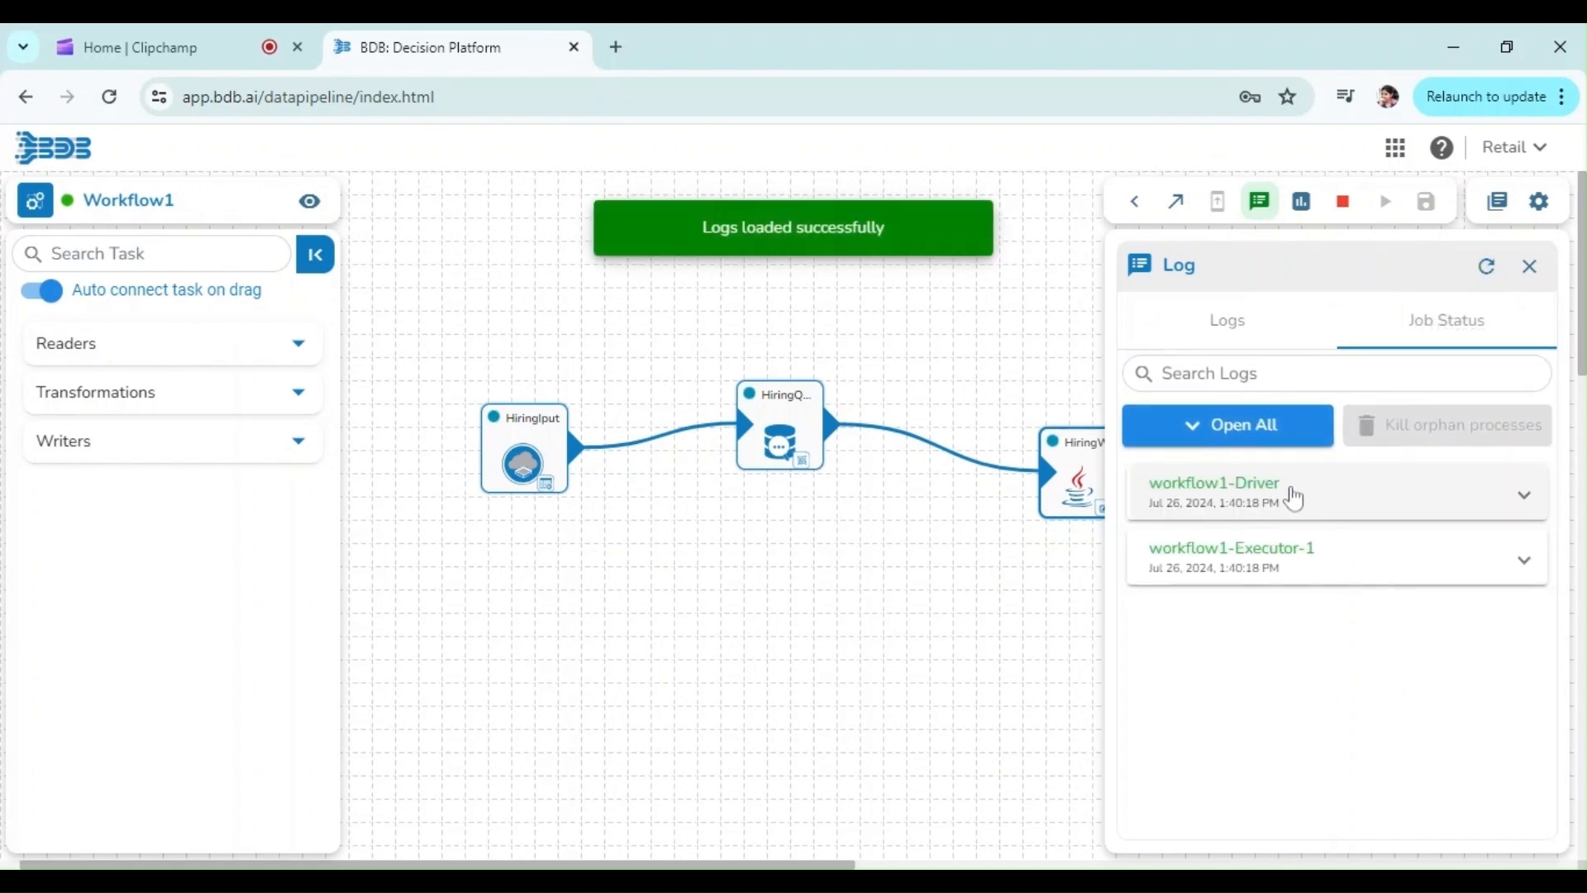
click(1295, 498)
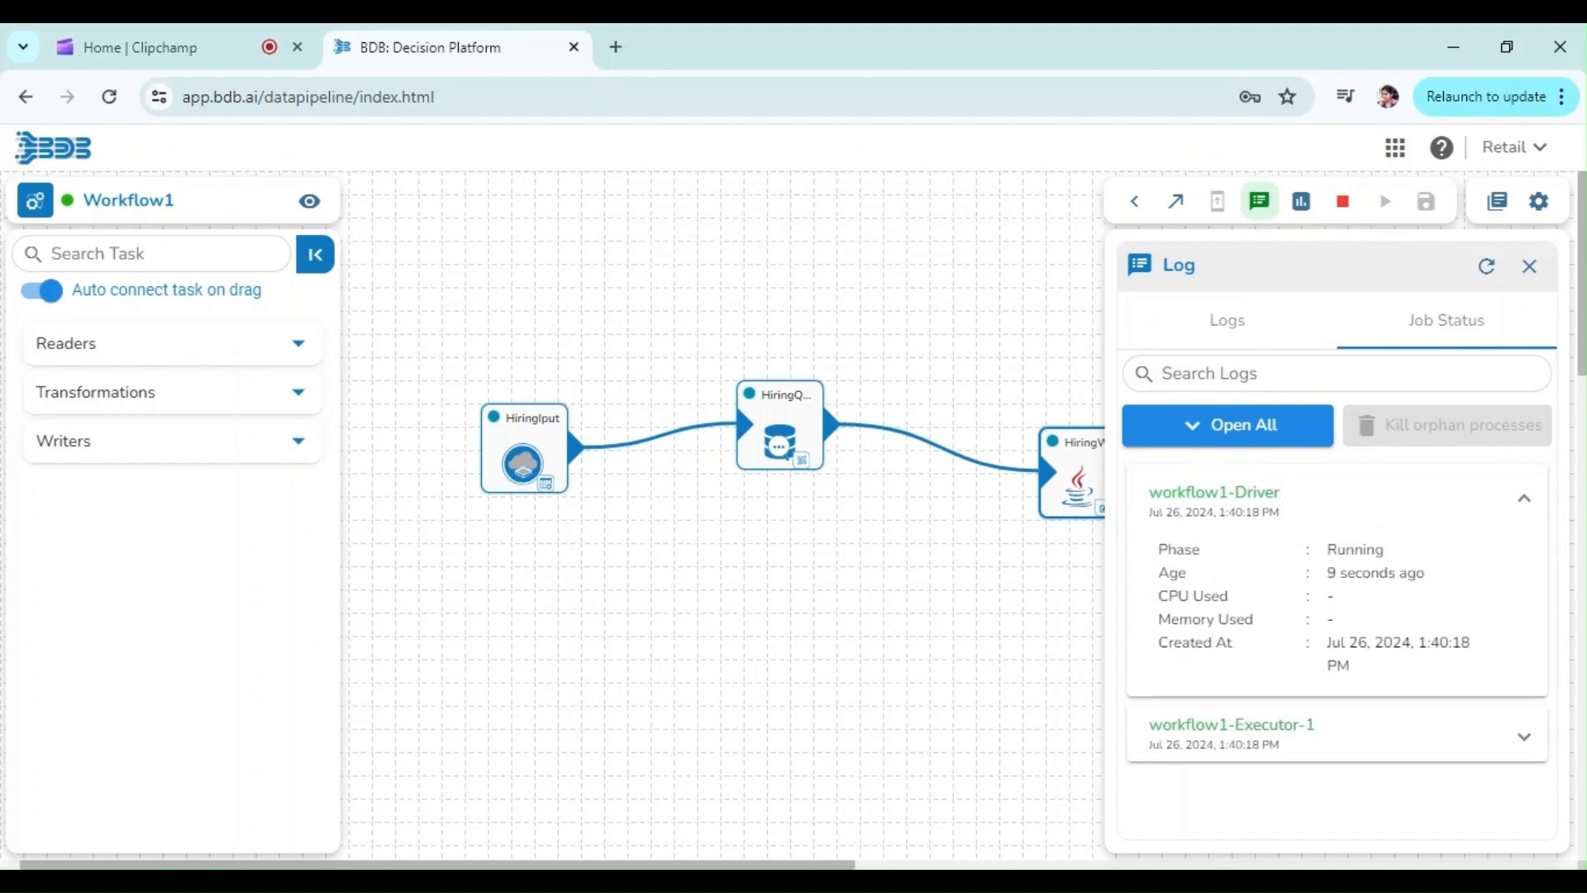
double_click(1355, 550)
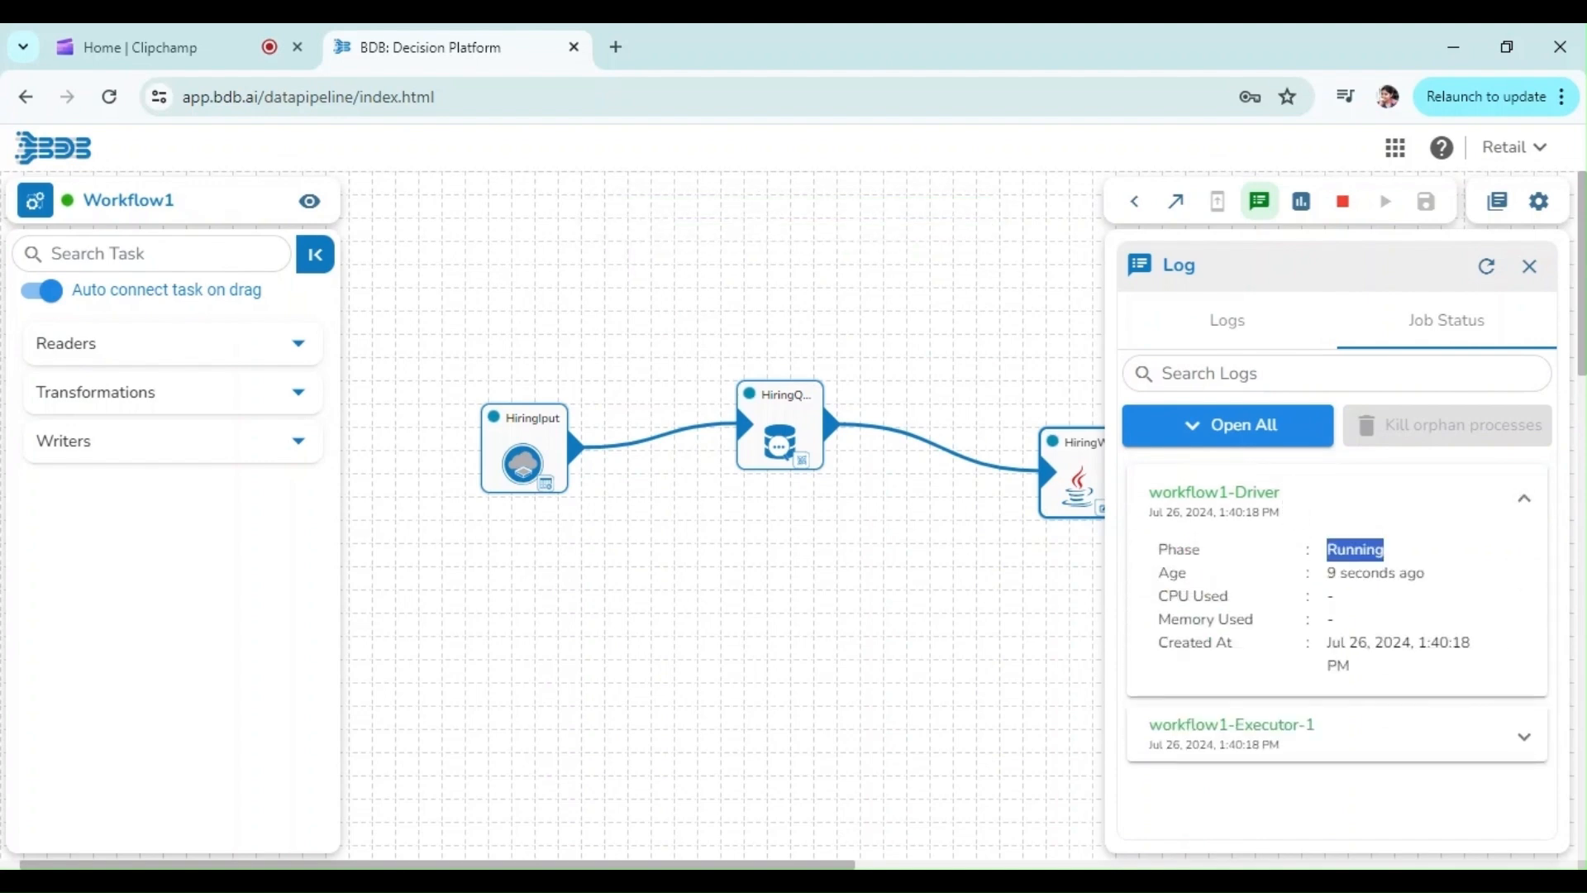
click(1258, 765)
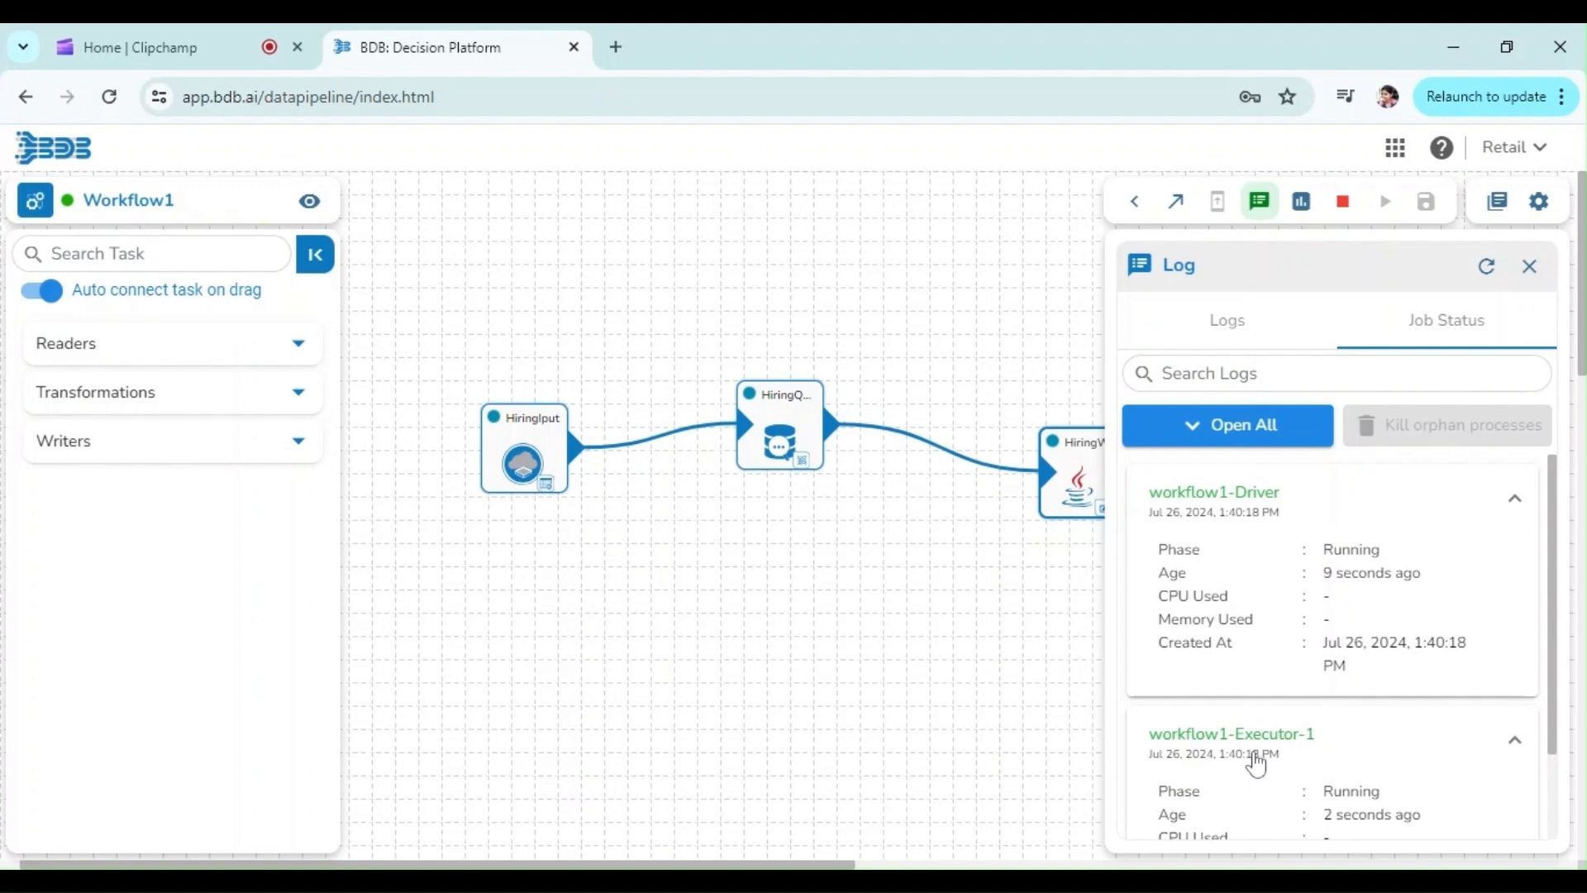
double_click(1352, 791)
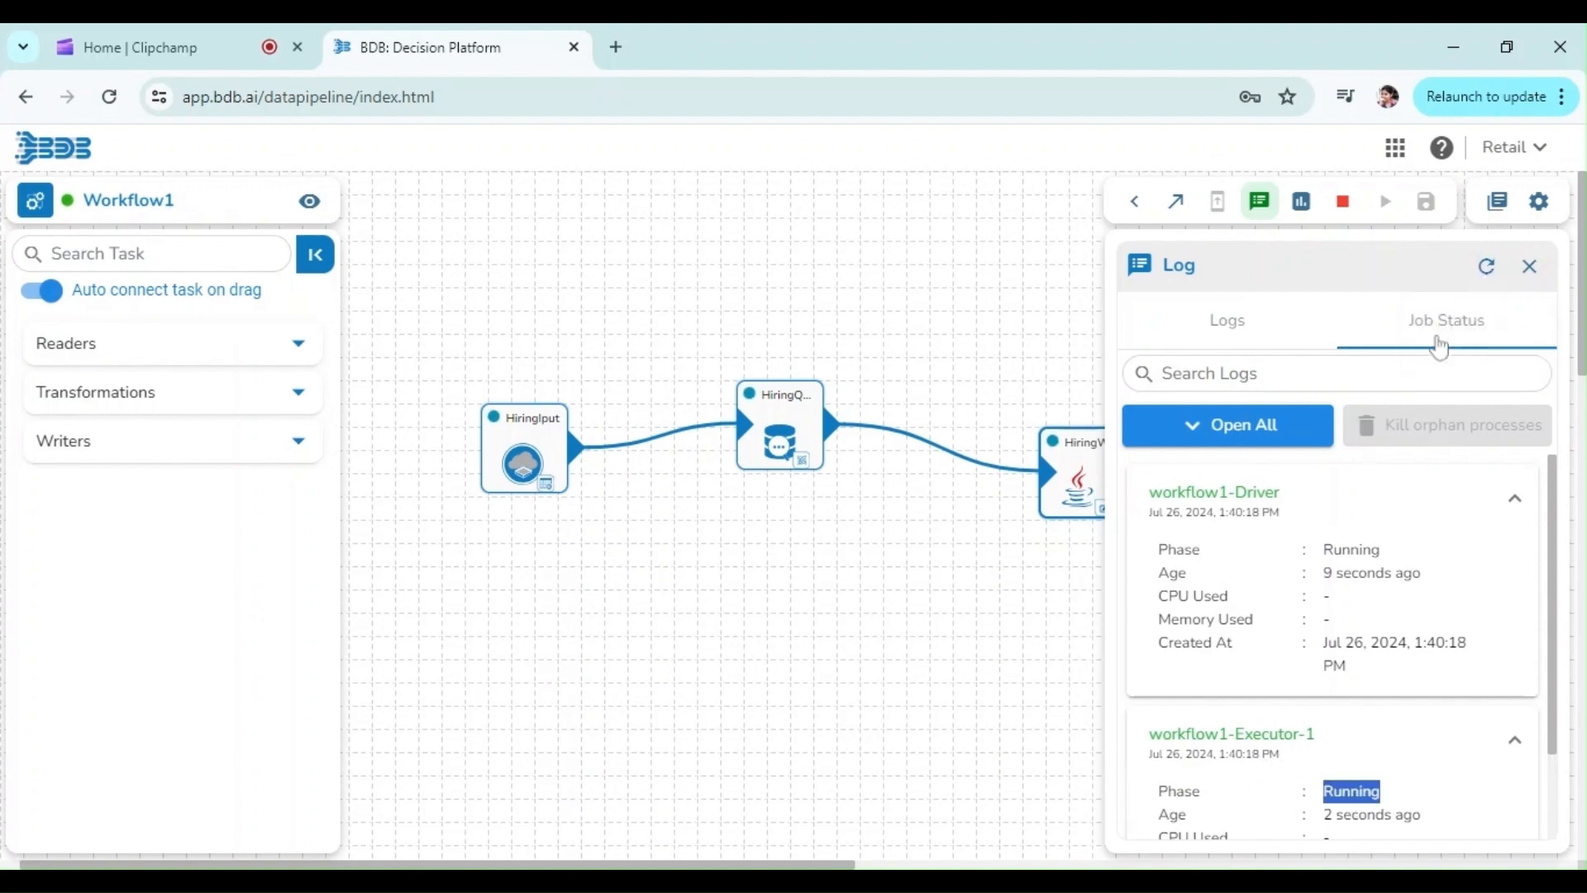
click(1480, 277)
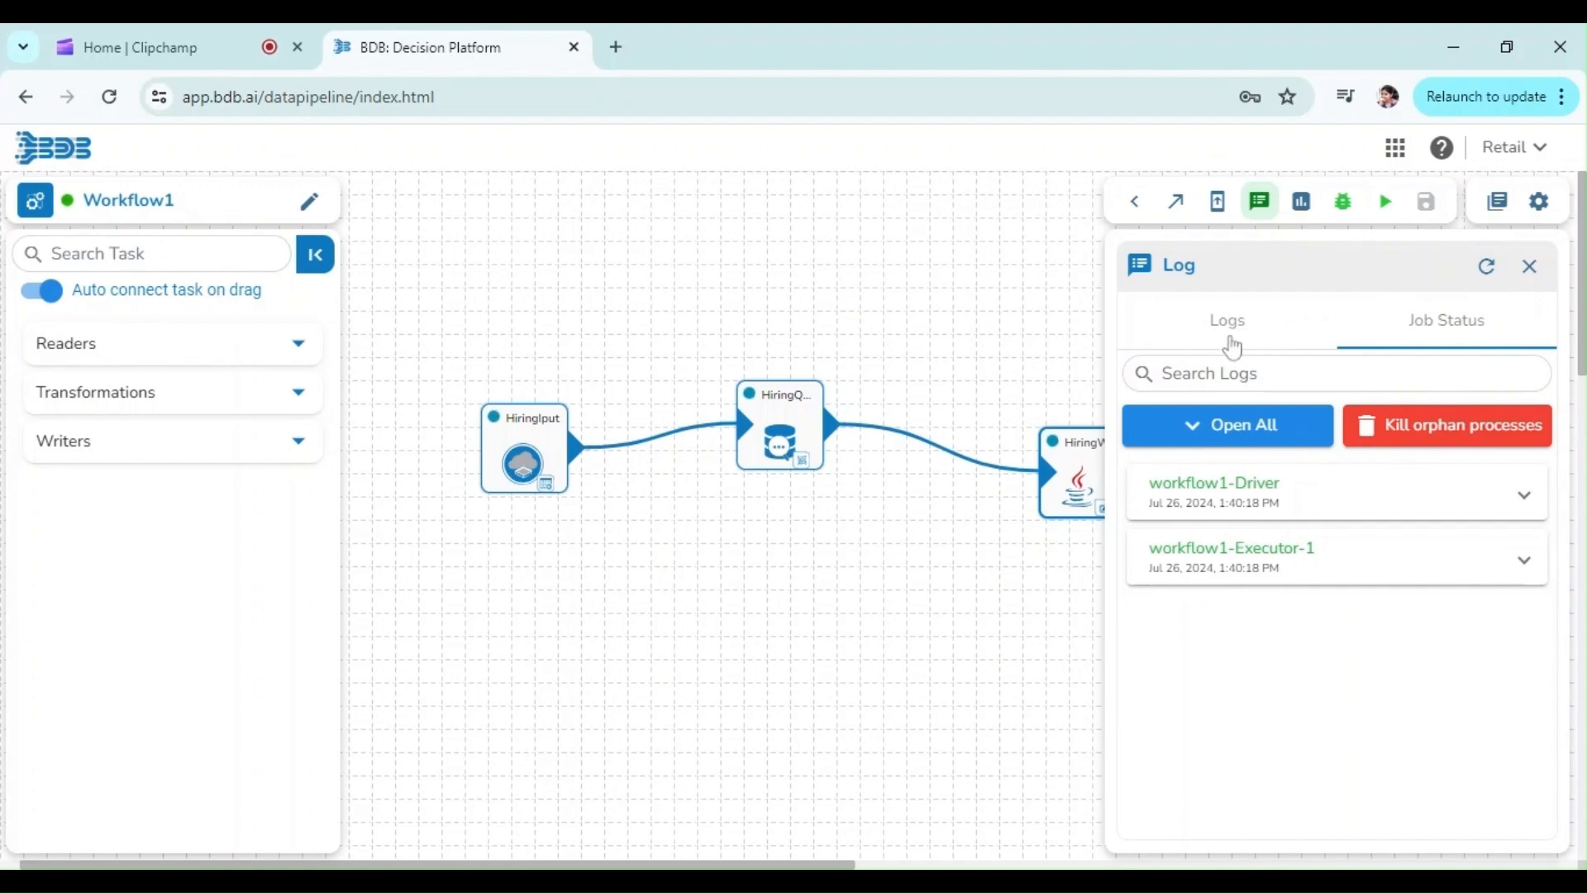
Switch to the run logs, refresh them and read the development-mode run messages
click(1225, 334)
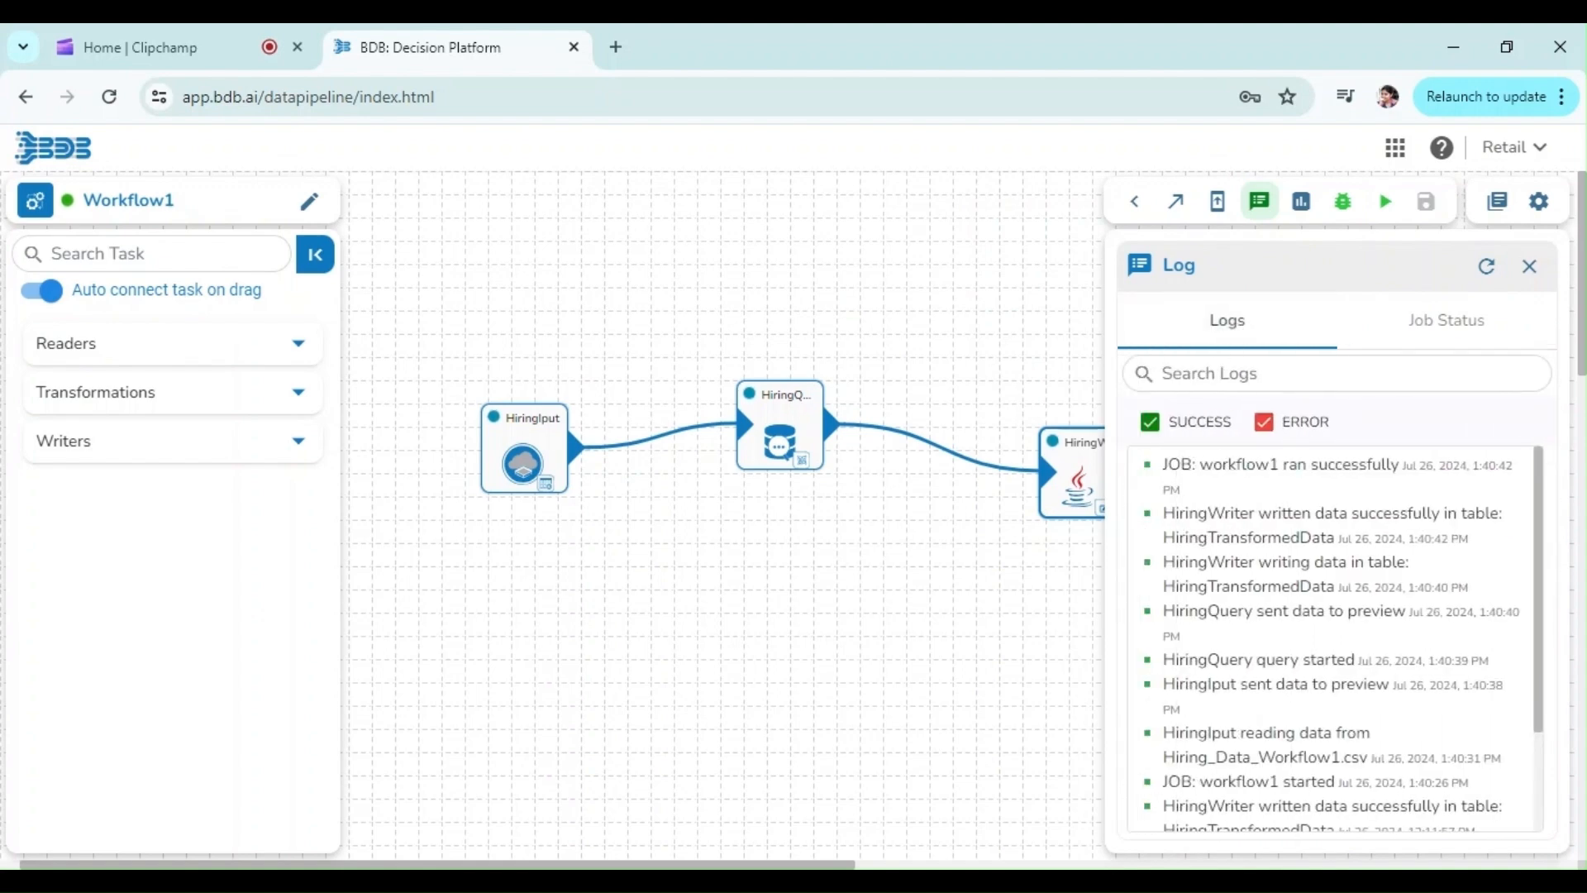
double_click(1210, 612)
double_click(1250, 587)
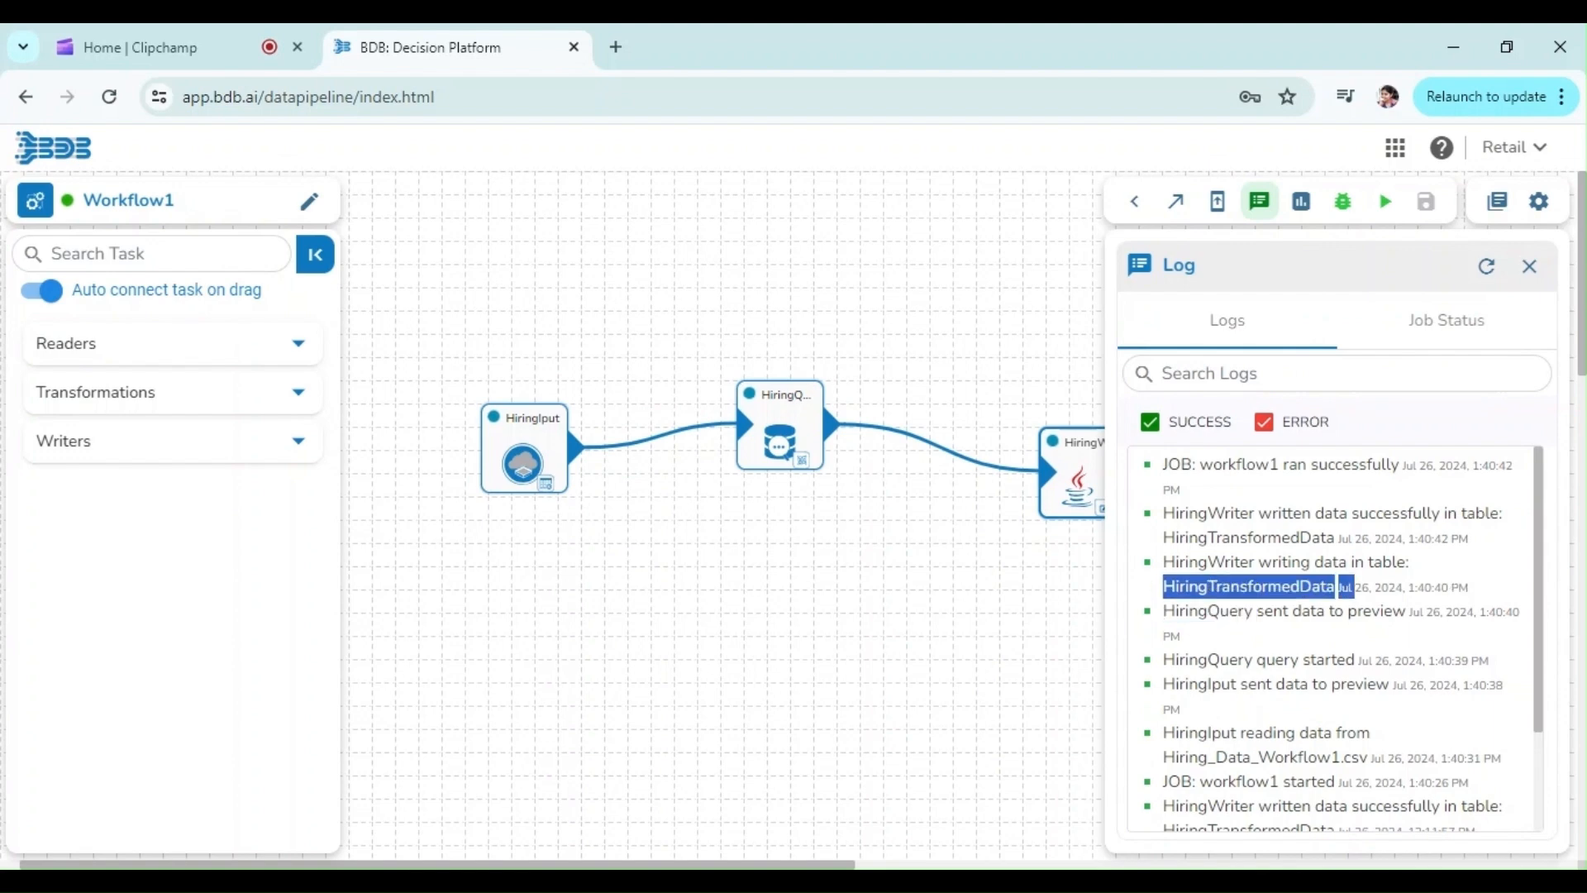
double_click(1210, 513)
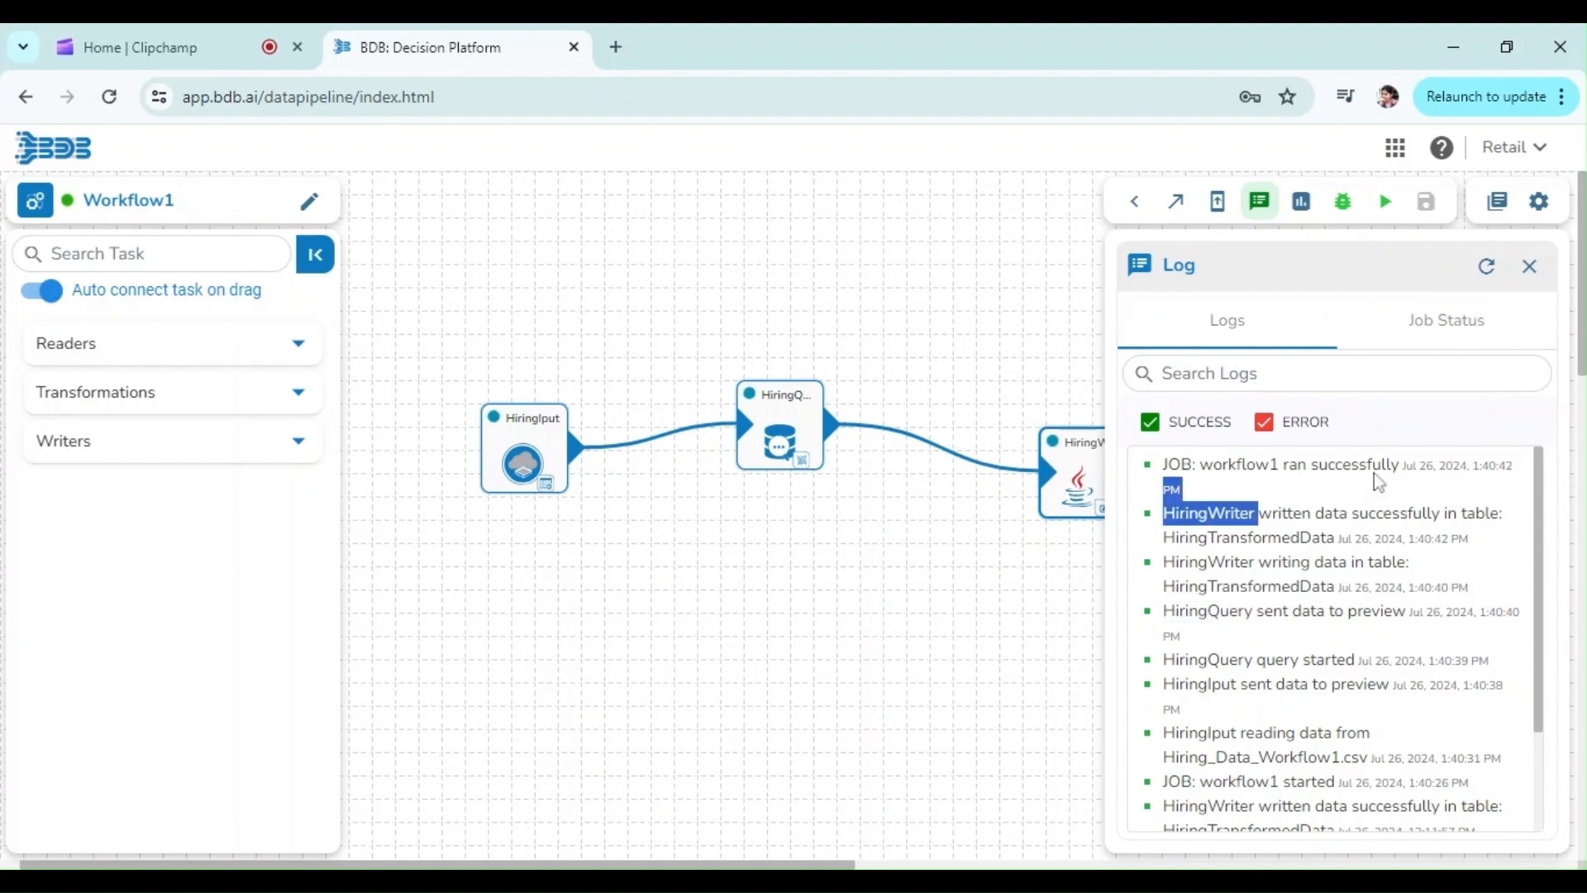
click(1351, 493)
double_click(1489, 465)
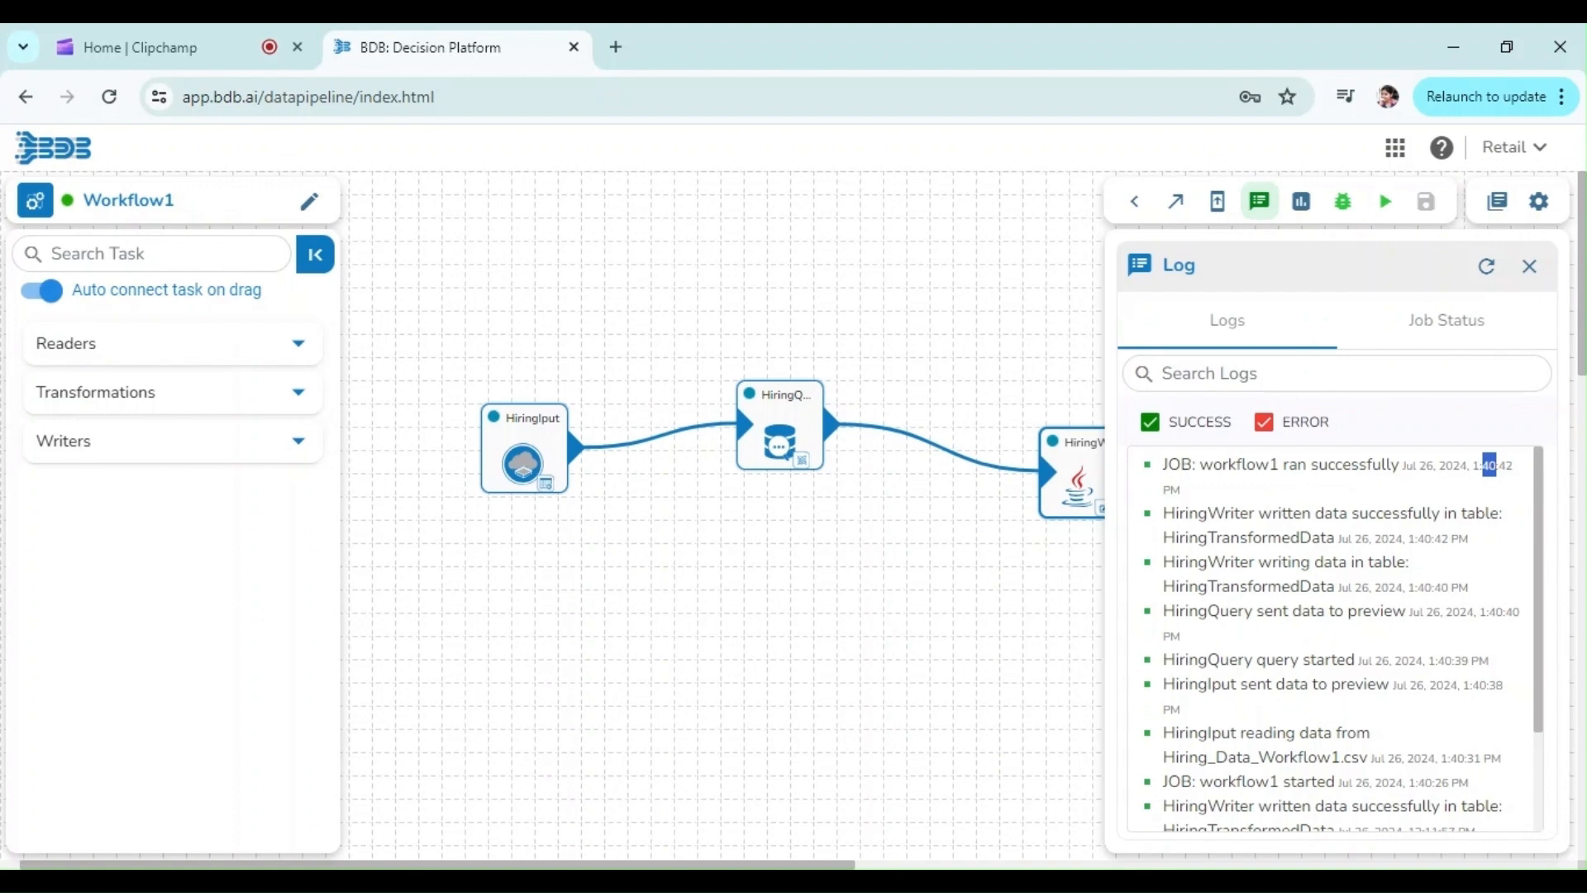
double_click(1356, 464)
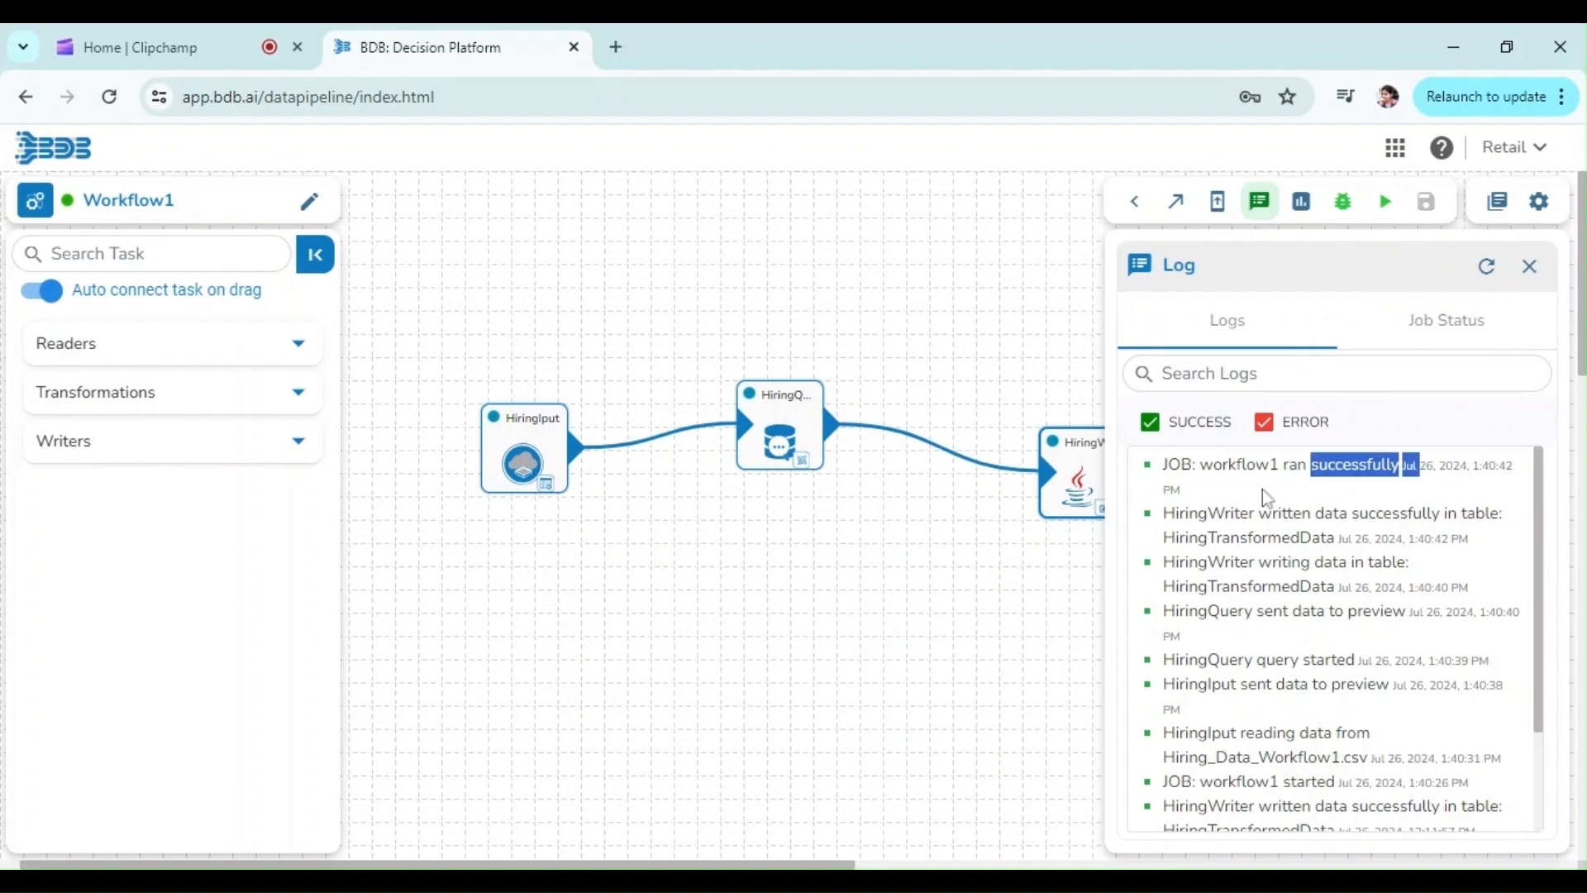
click(1483, 285)
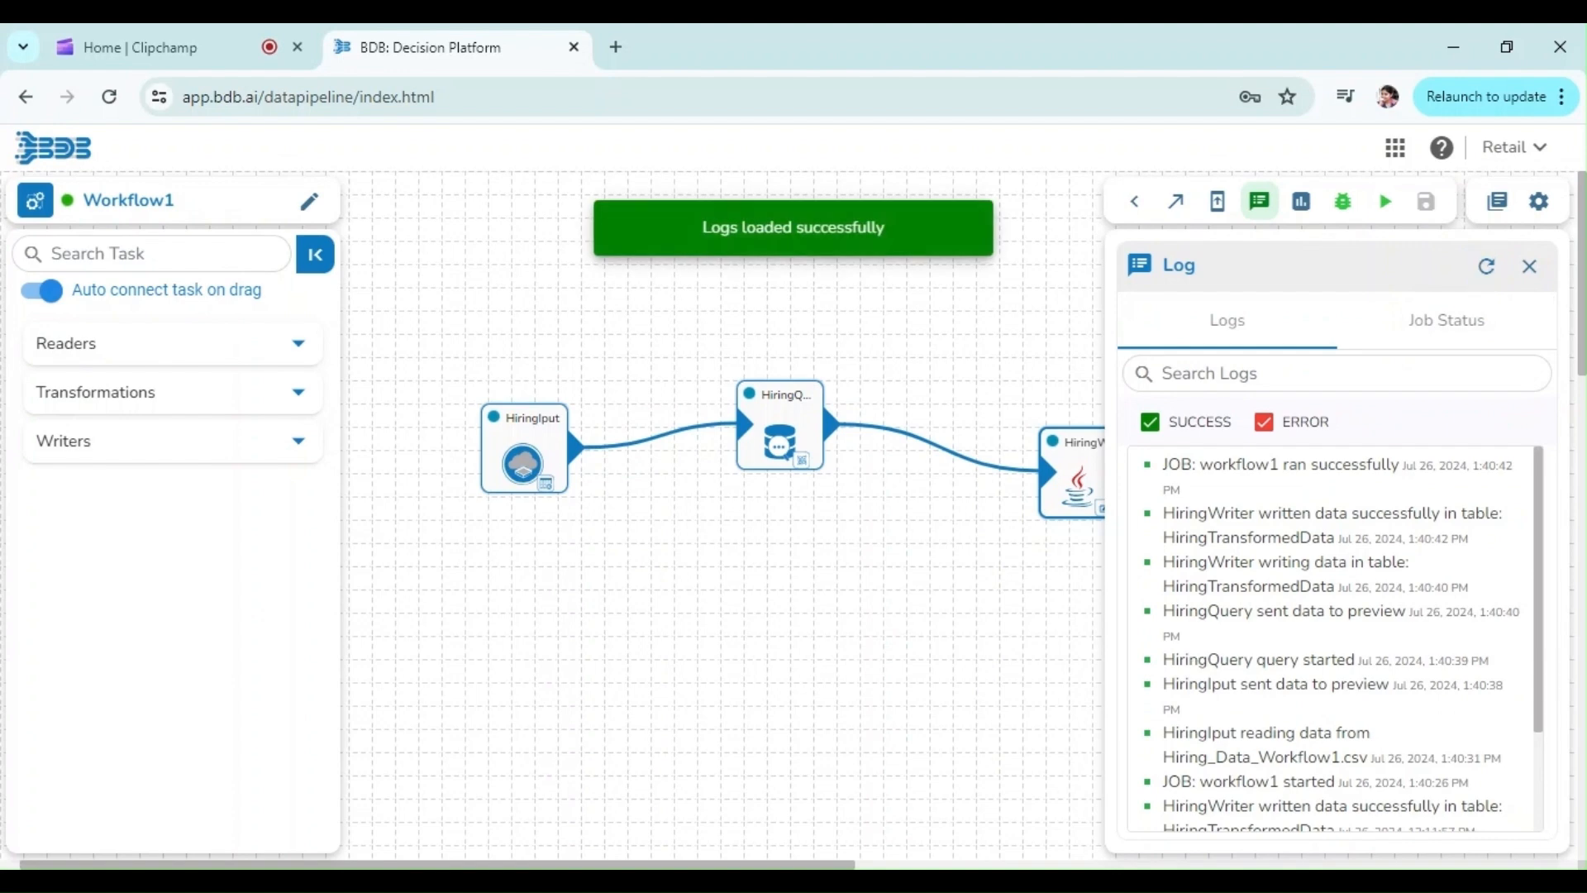
double_click(1295, 465)
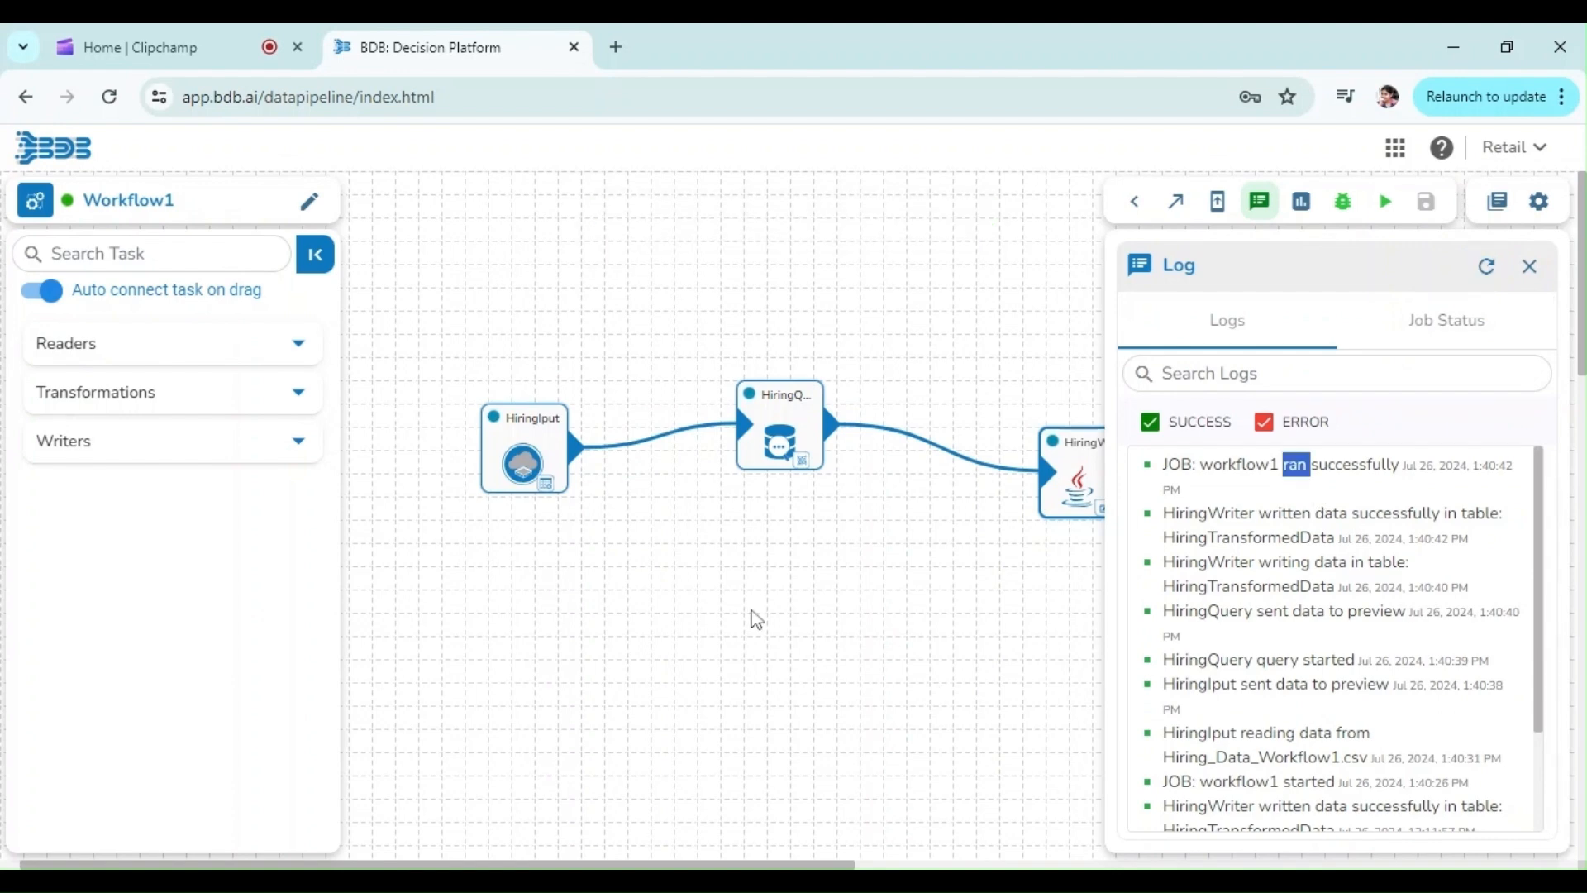
Inspect the HiringQuery task's data preview in an expanded panel, then view the HiringWriter task's settings
click(771, 433)
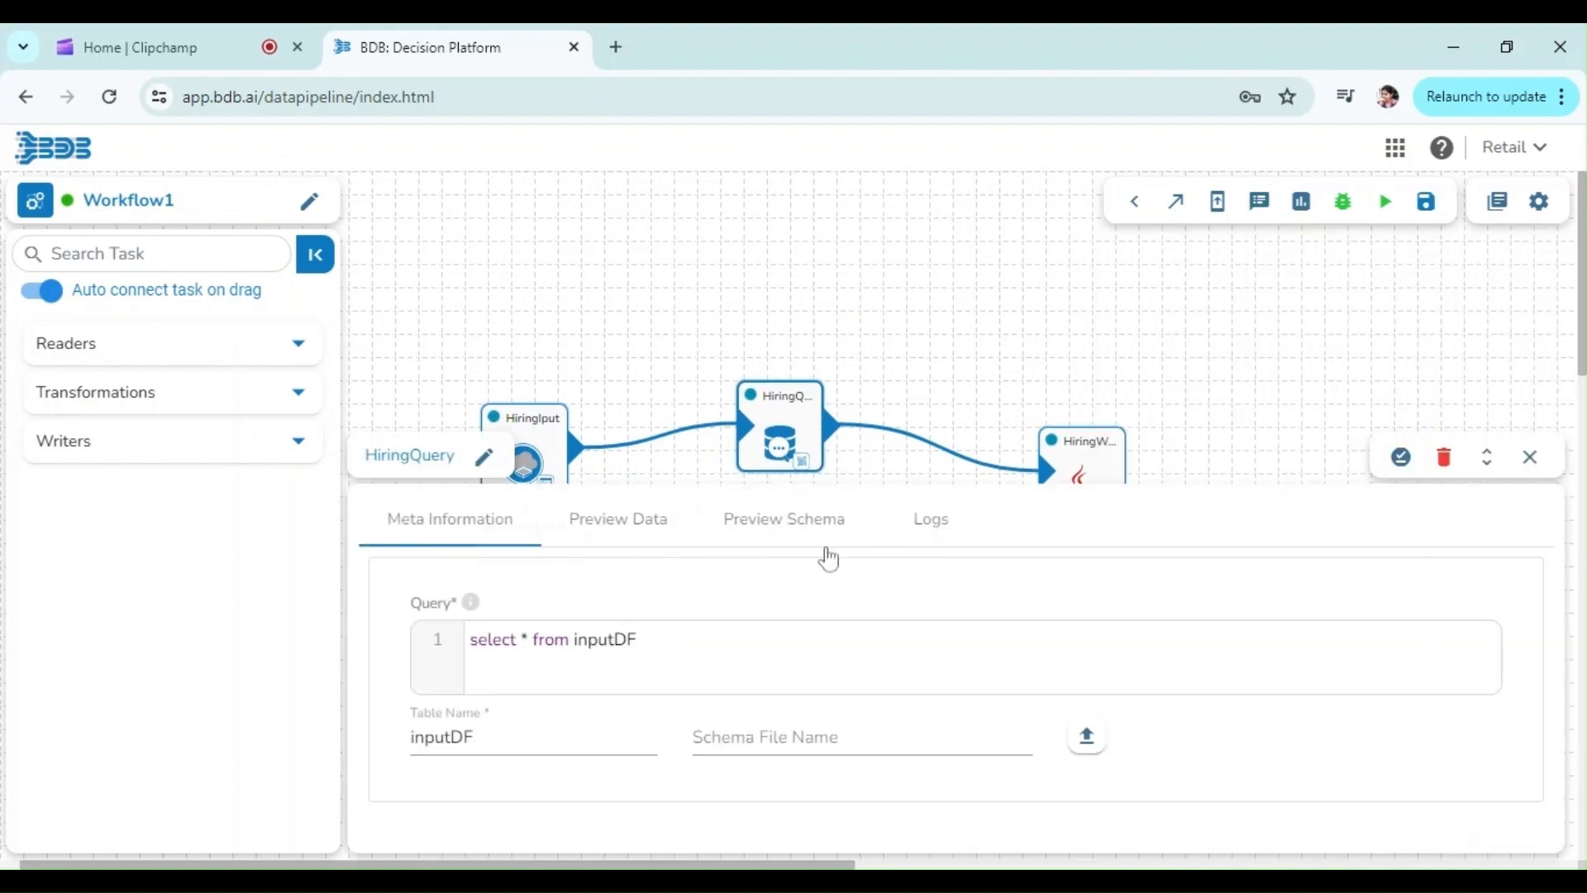
click(654, 538)
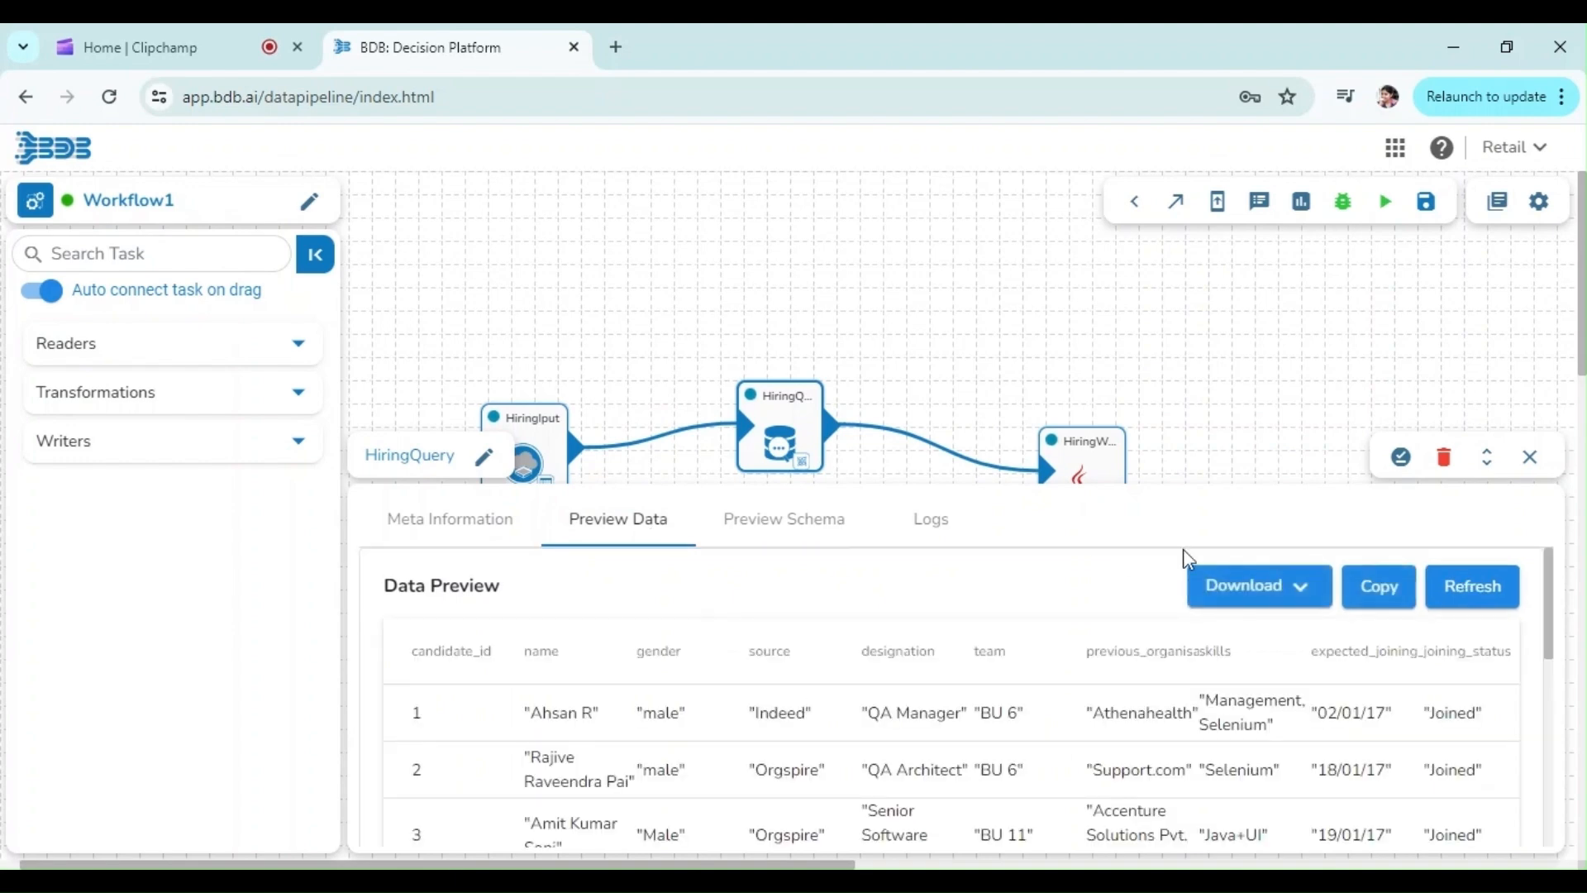
click(1487, 457)
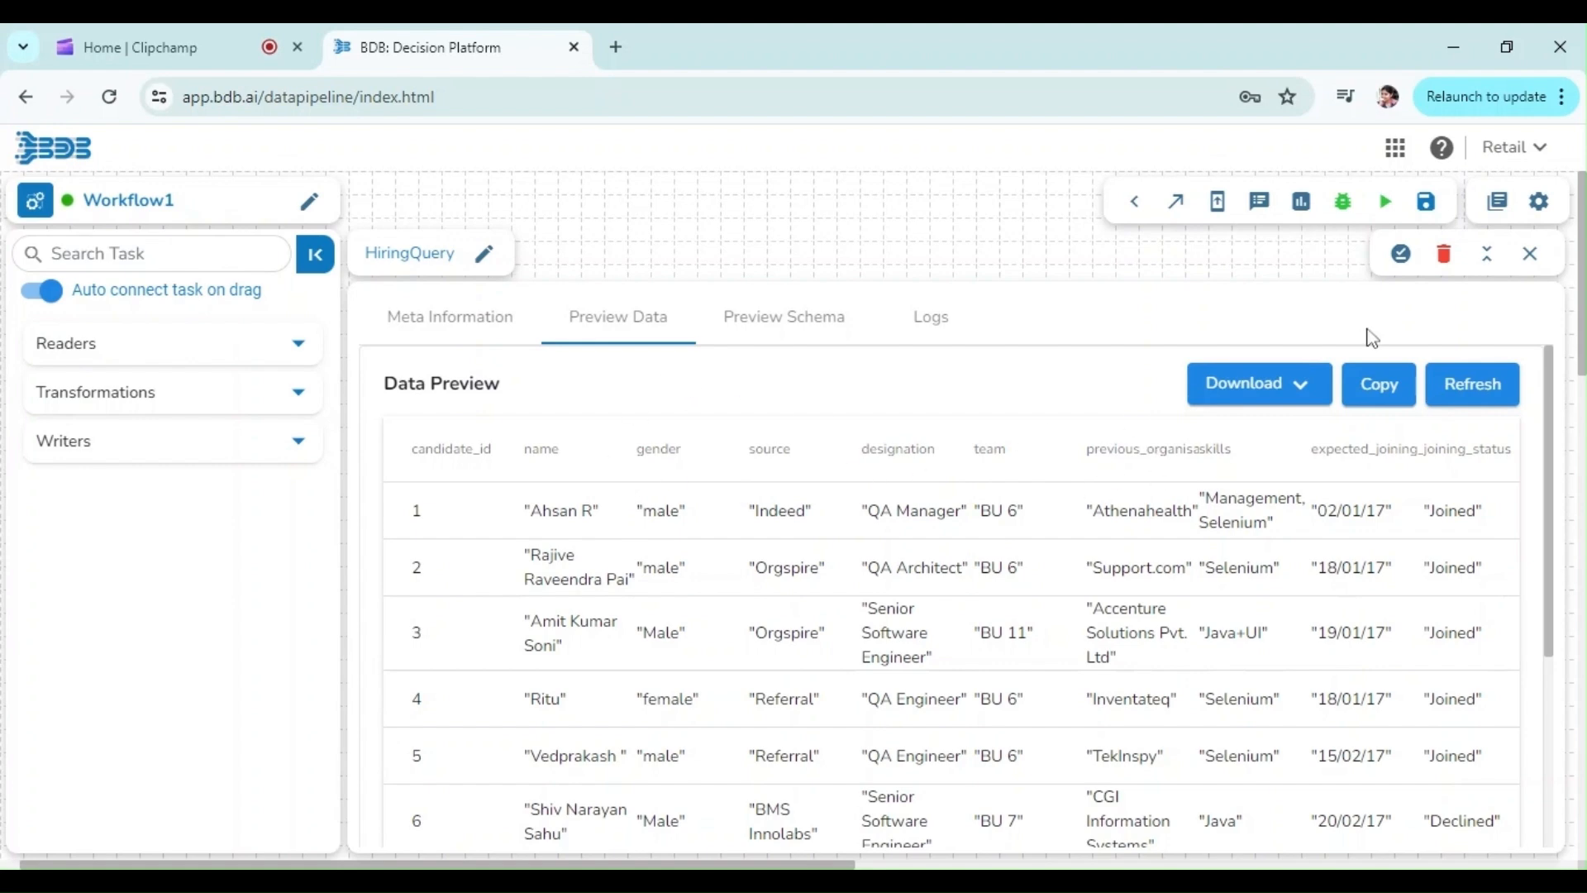
click(1486, 253)
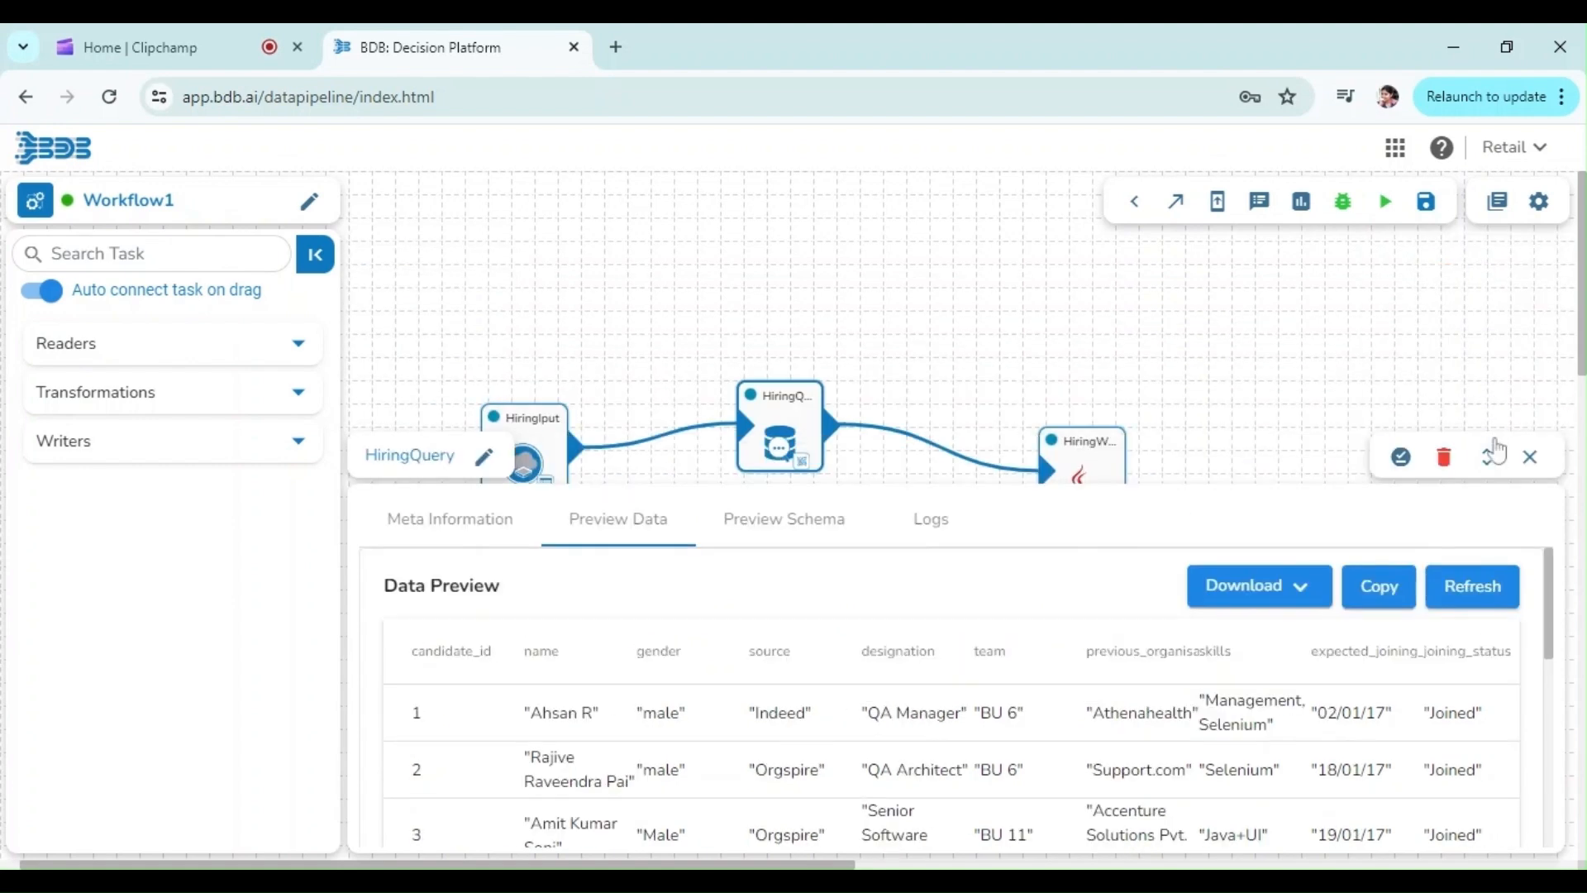
click(1530, 457)
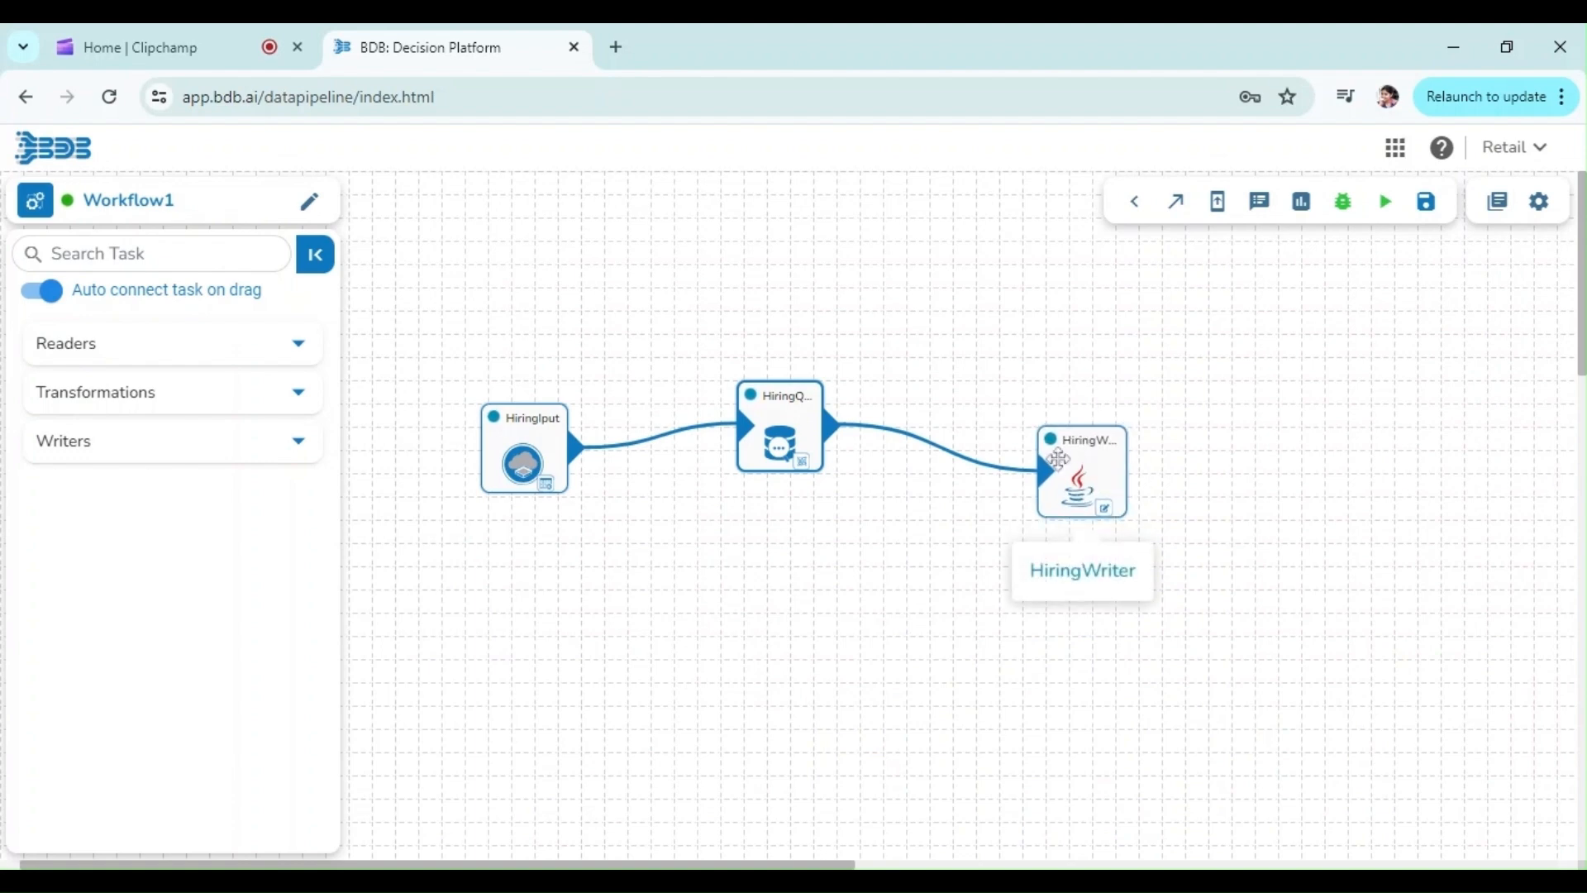
click(1014, 485)
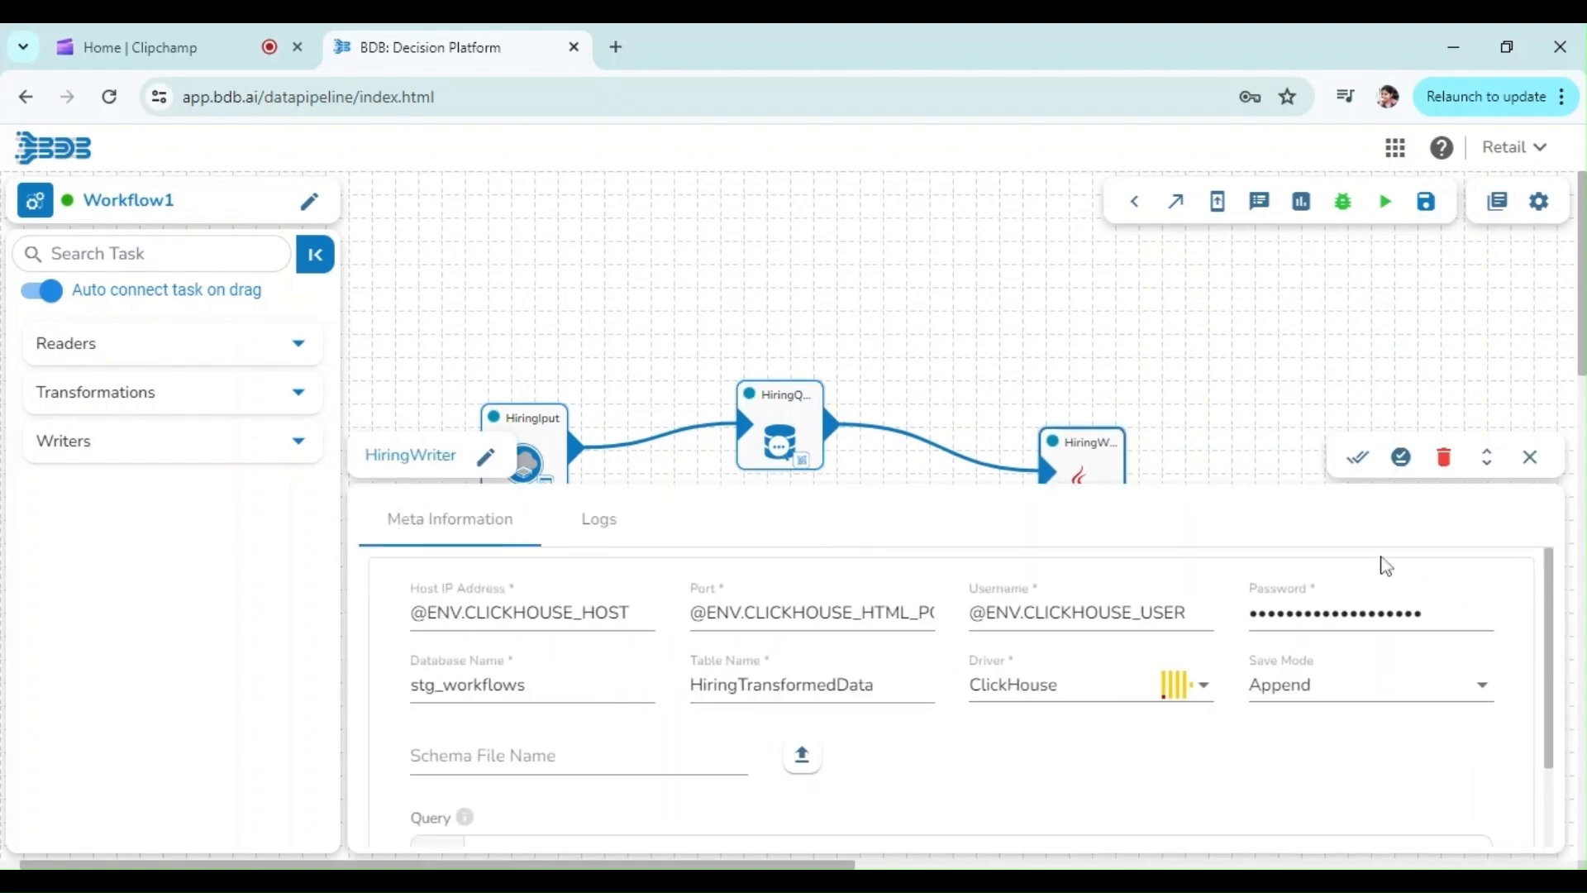
click(1531, 456)
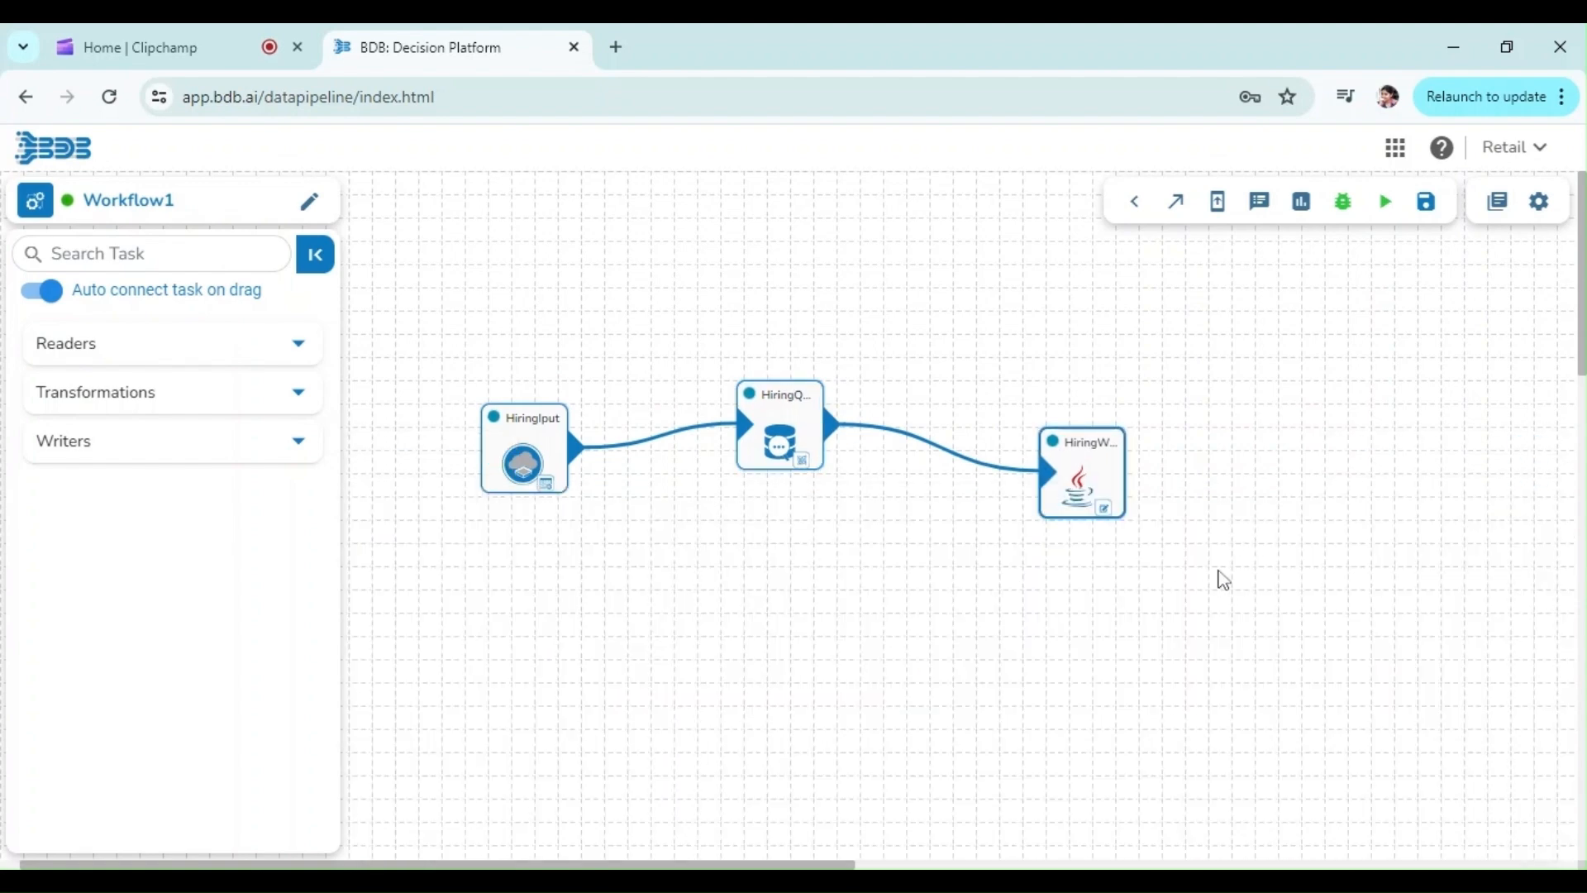
Review the HiringQuery task's Spark schema and data preview, then close the task panel
click(759, 439)
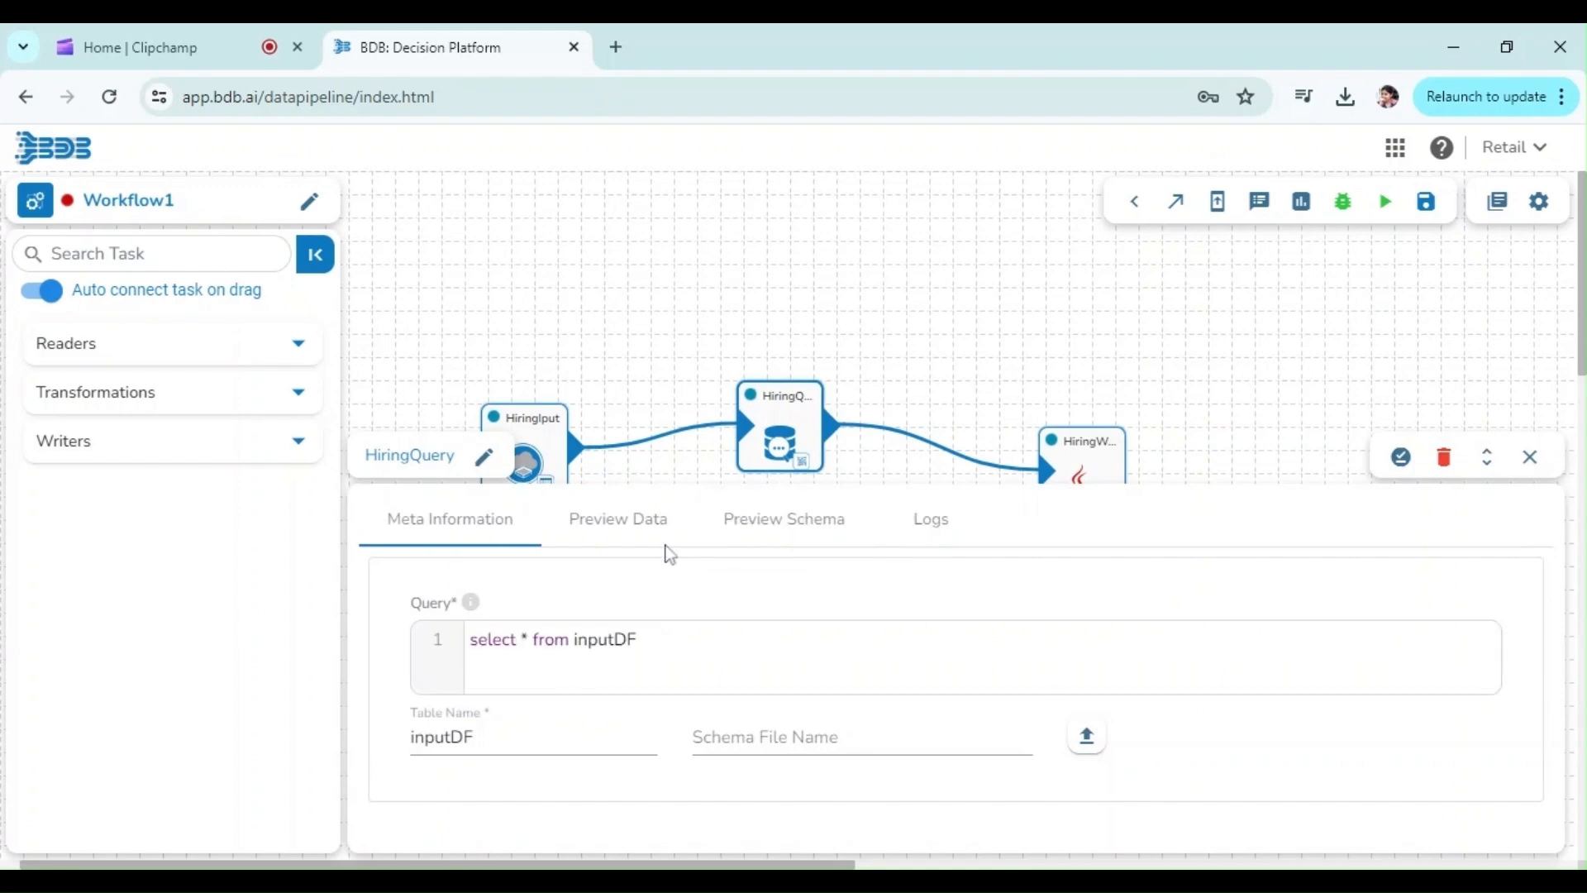
click(815, 521)
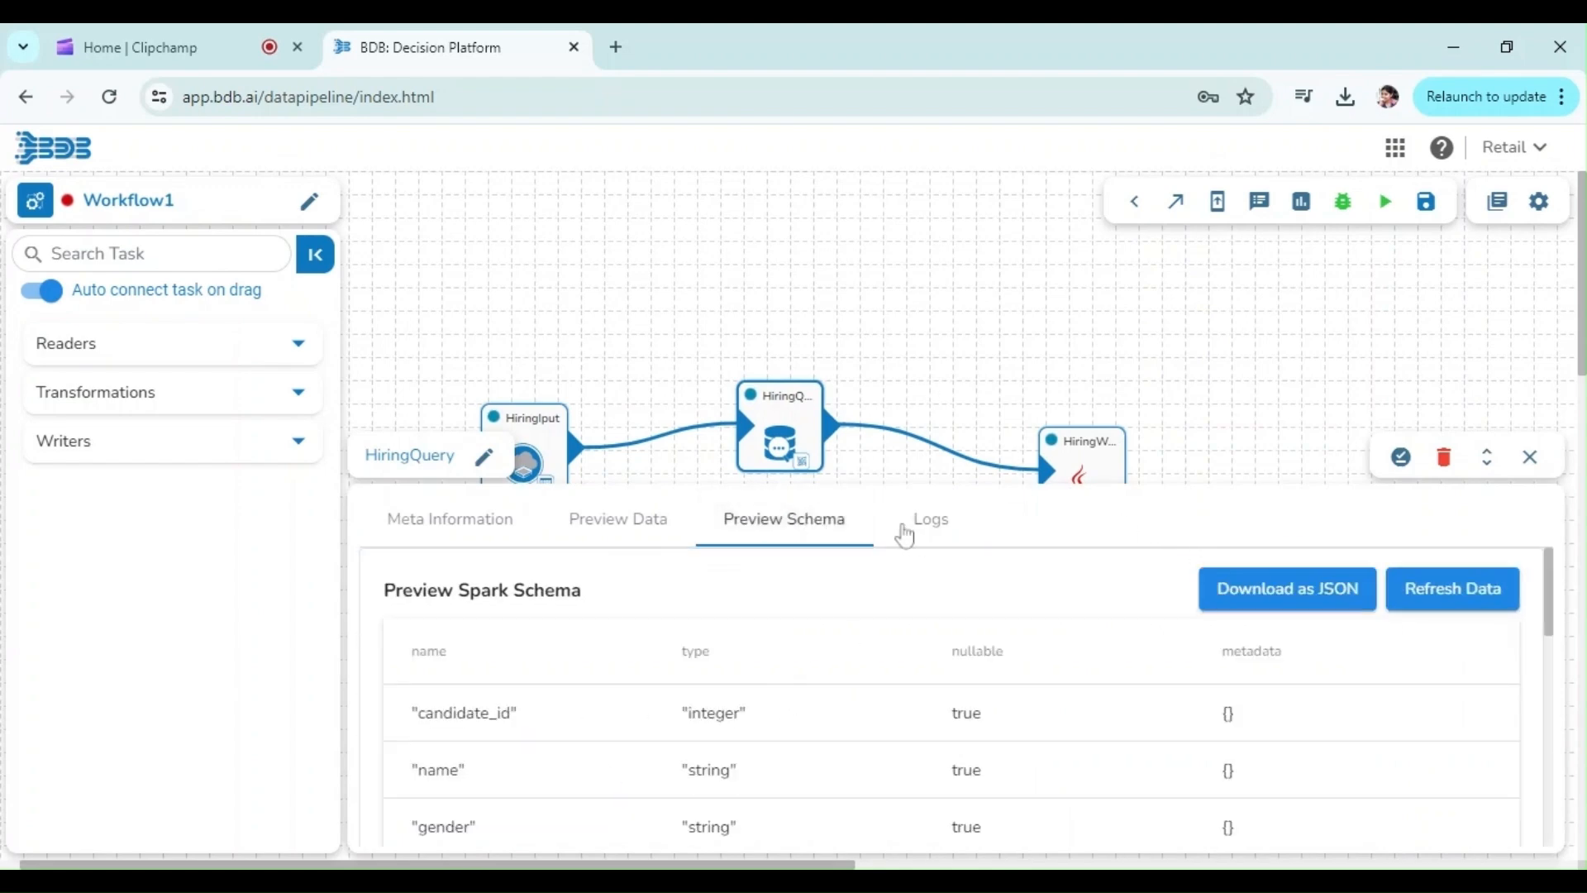
click(642, 545)
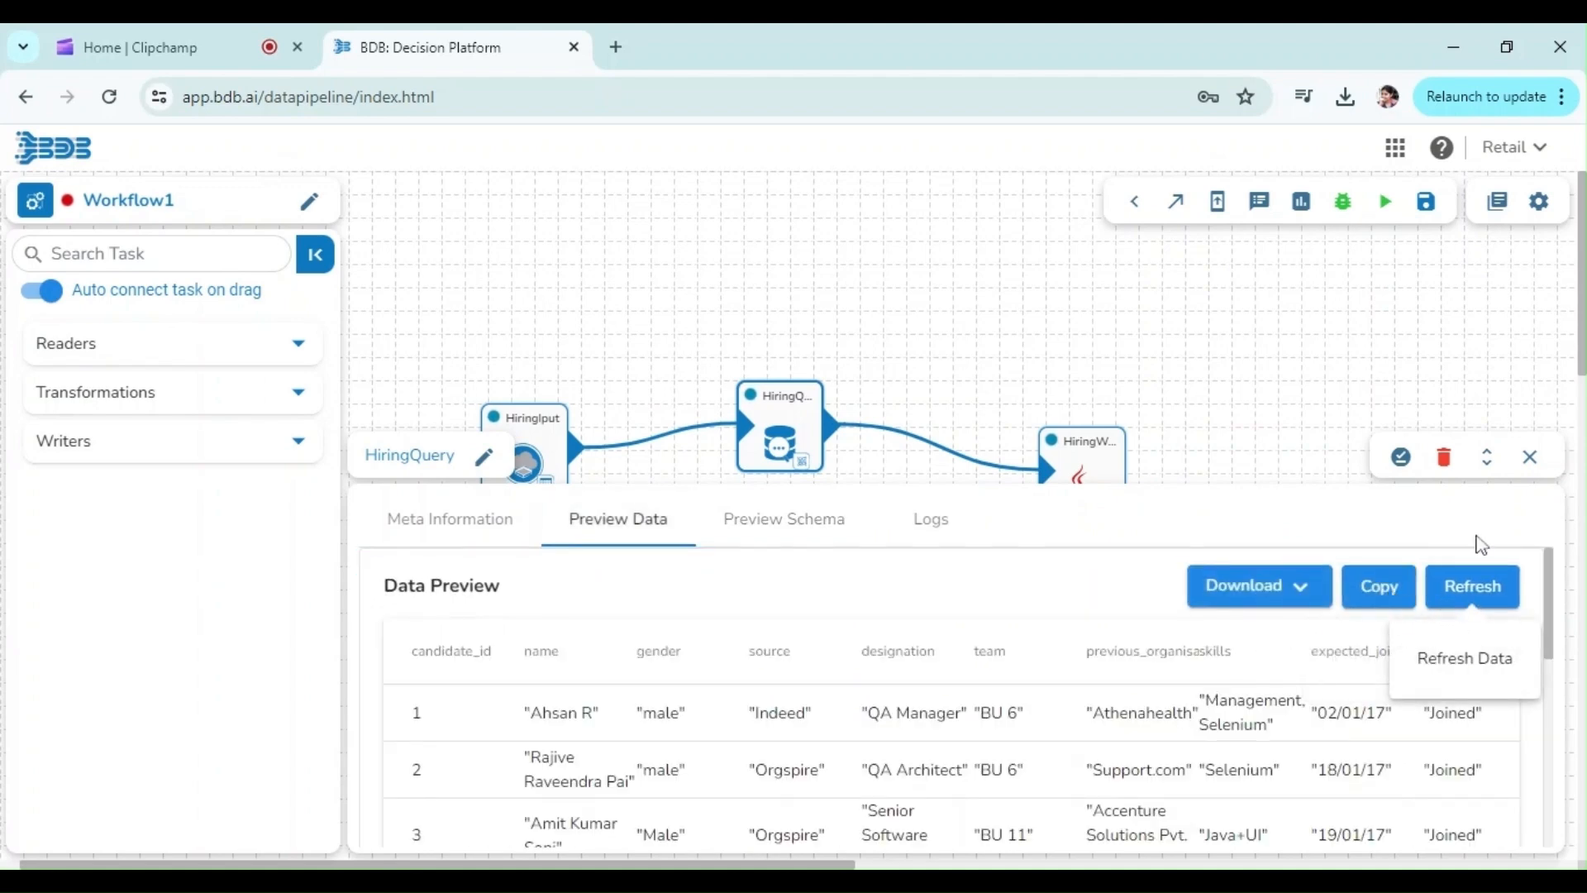
click(1529, 459)
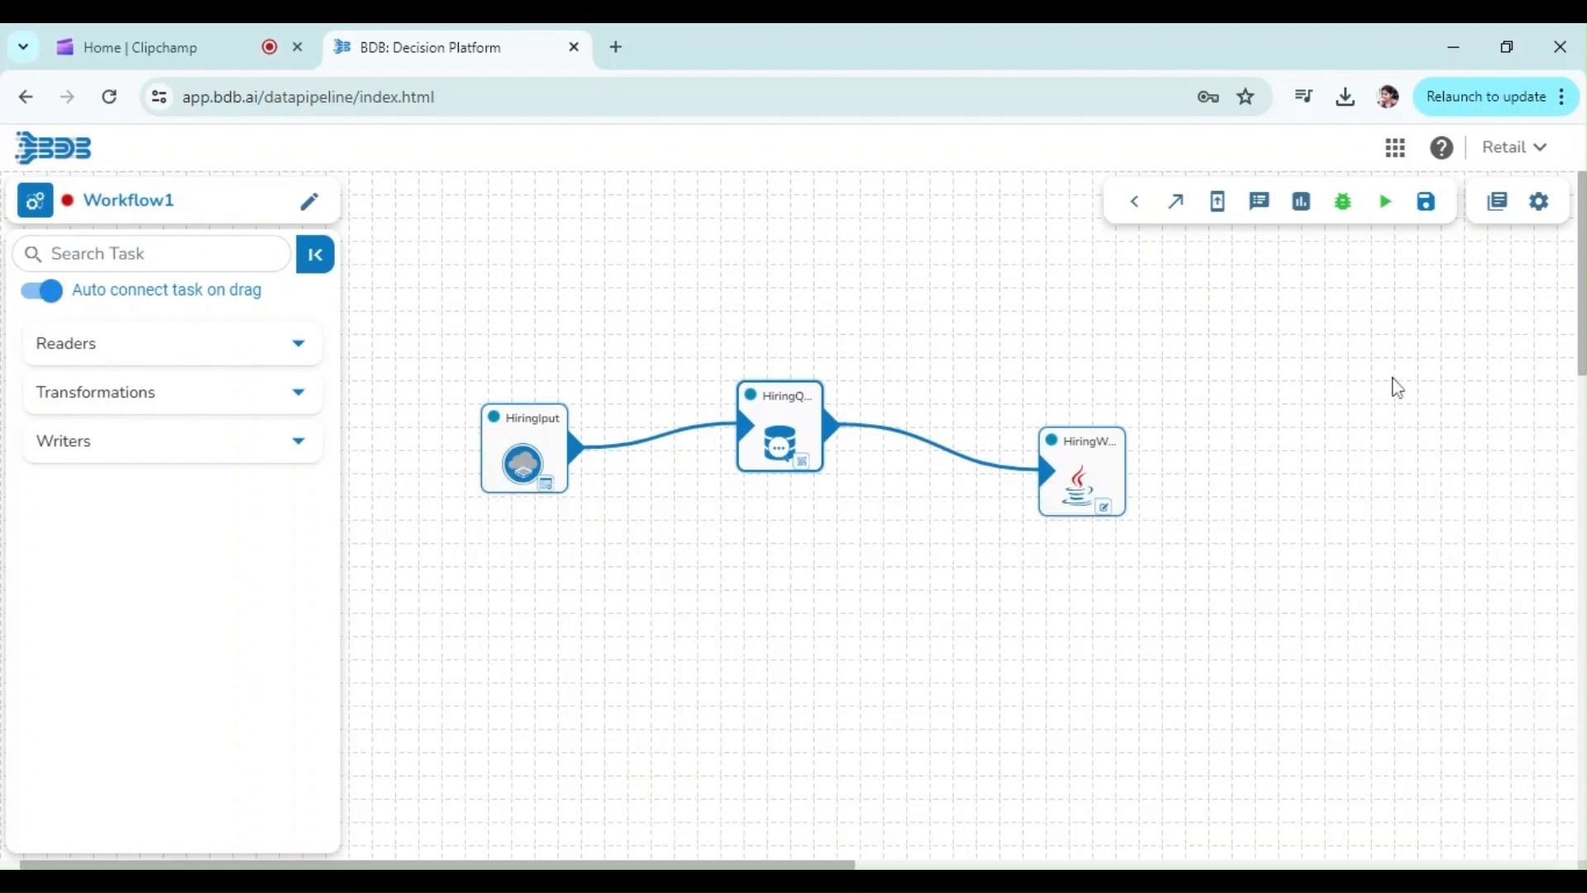
Open job monitoring for Workflow1 and expand the driver's memory and CPU usage charts
click(1311, 220)
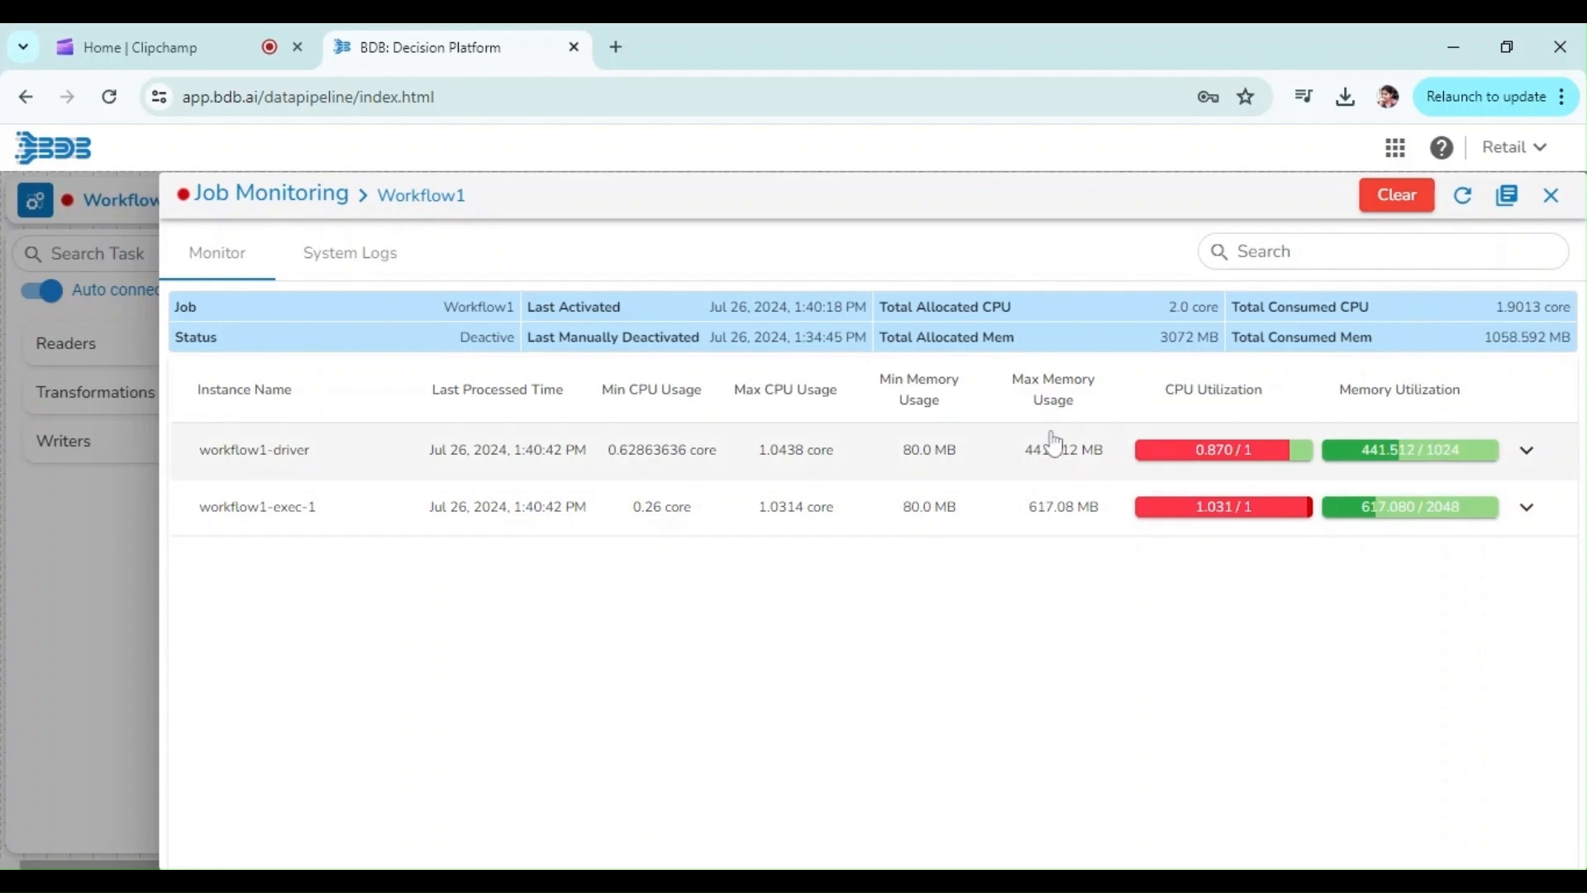
double_click(480, 307)
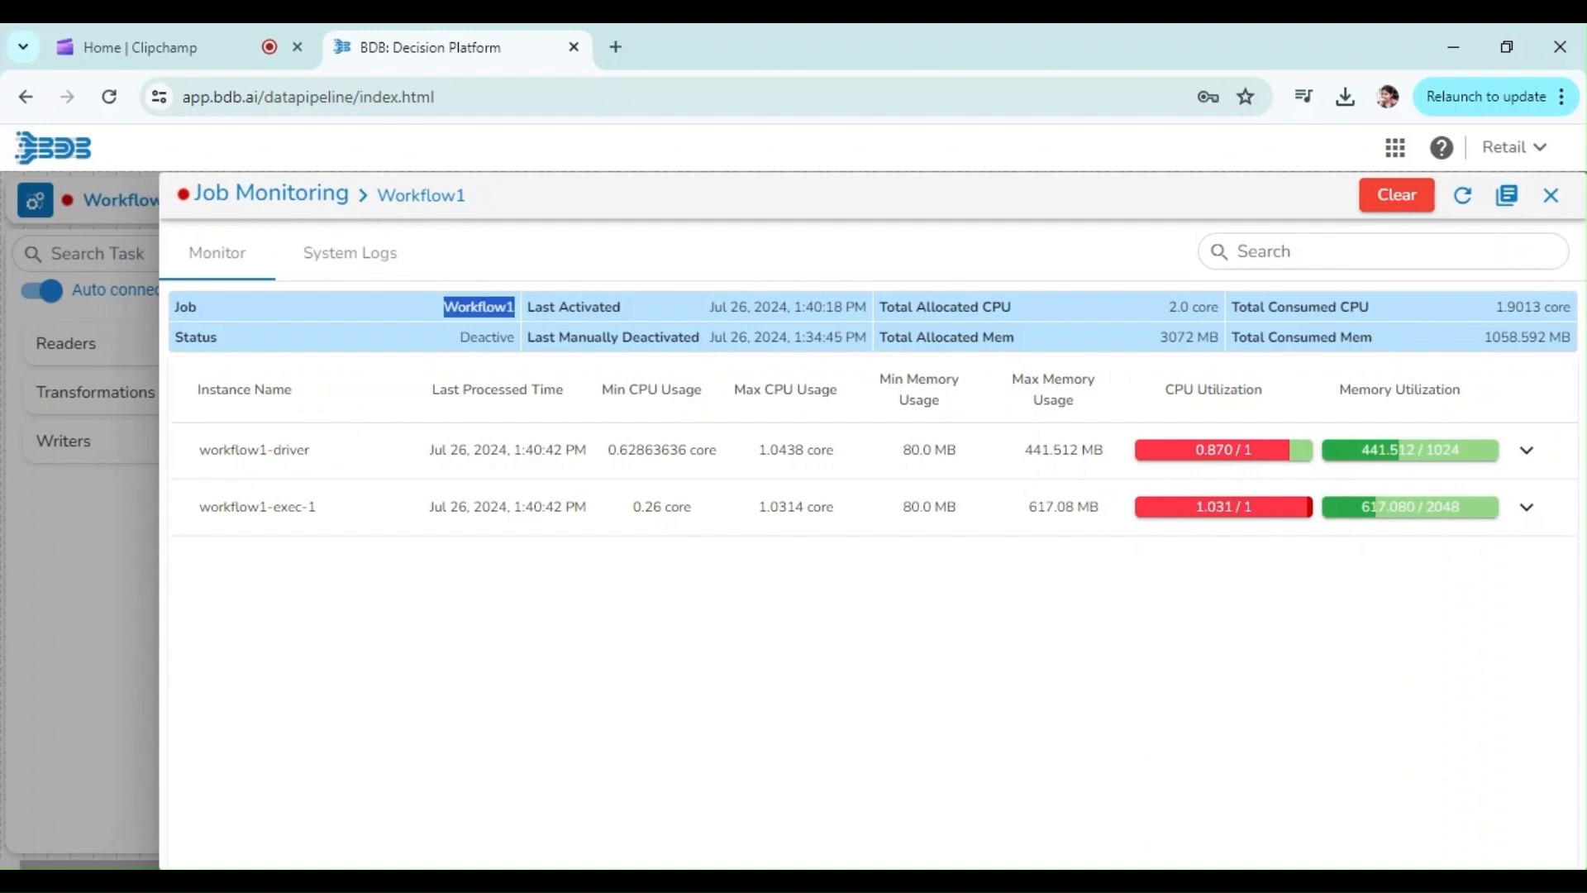
double_click(487, 338)
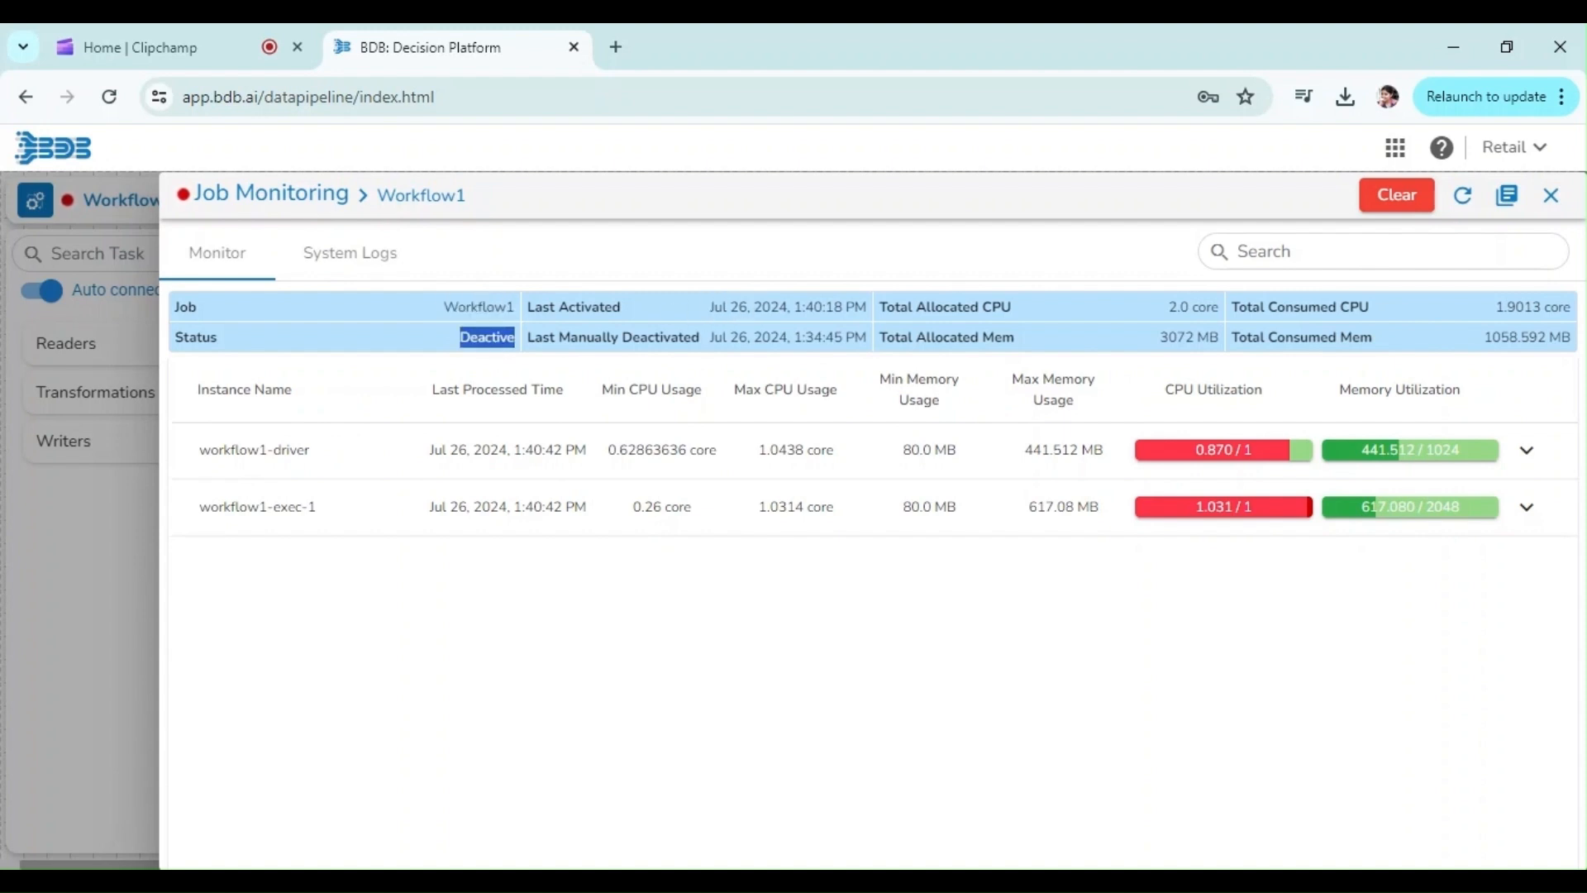
double_click(750, 307)
double_click(770, 337)
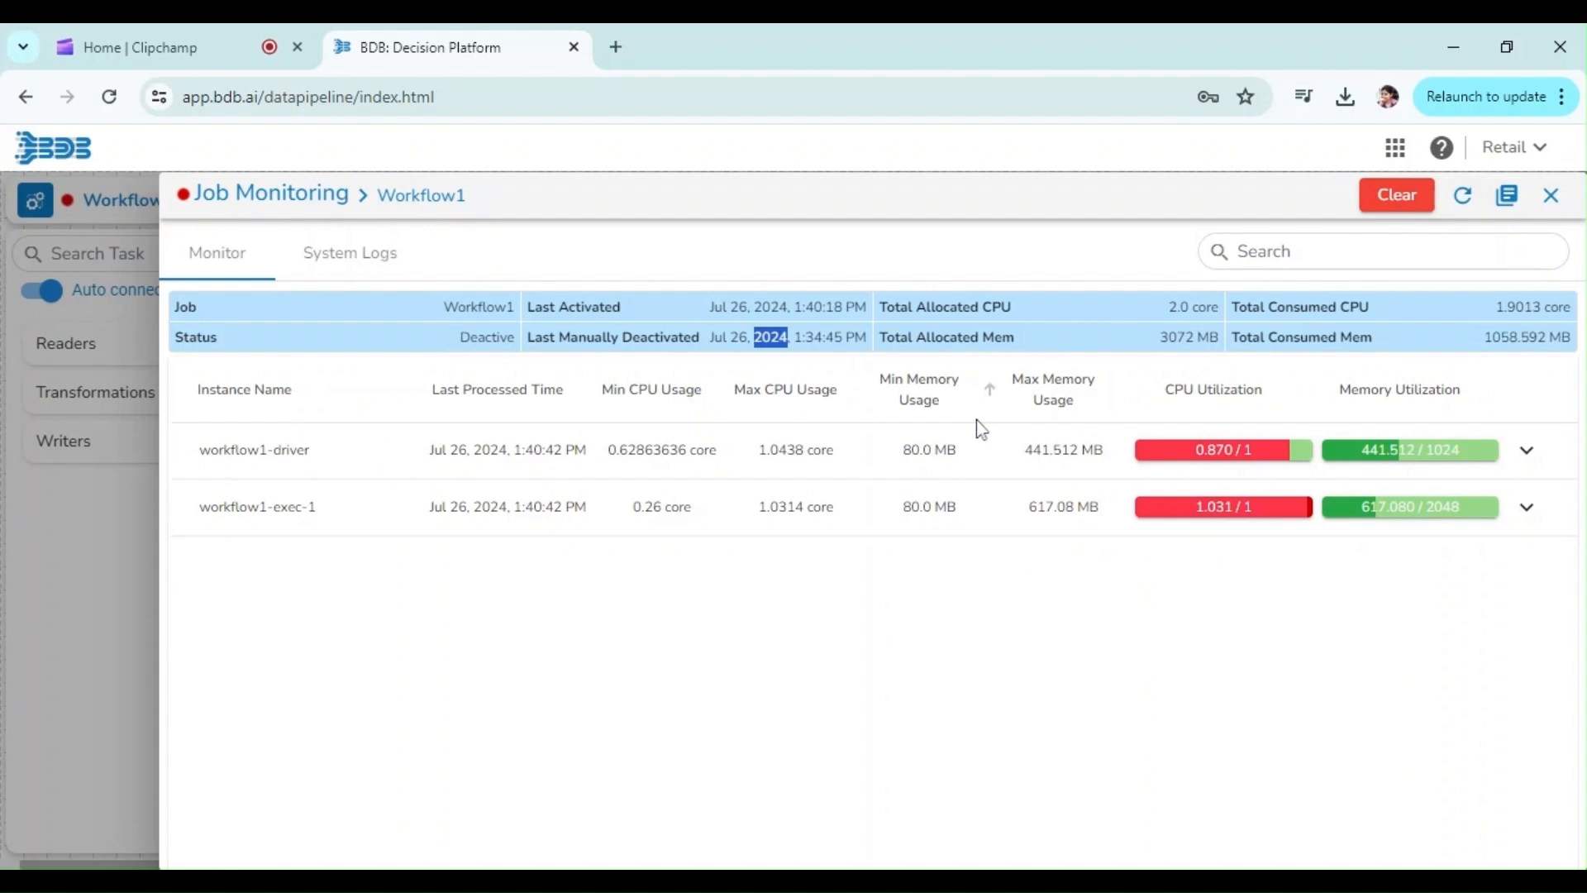
click(972, 457)
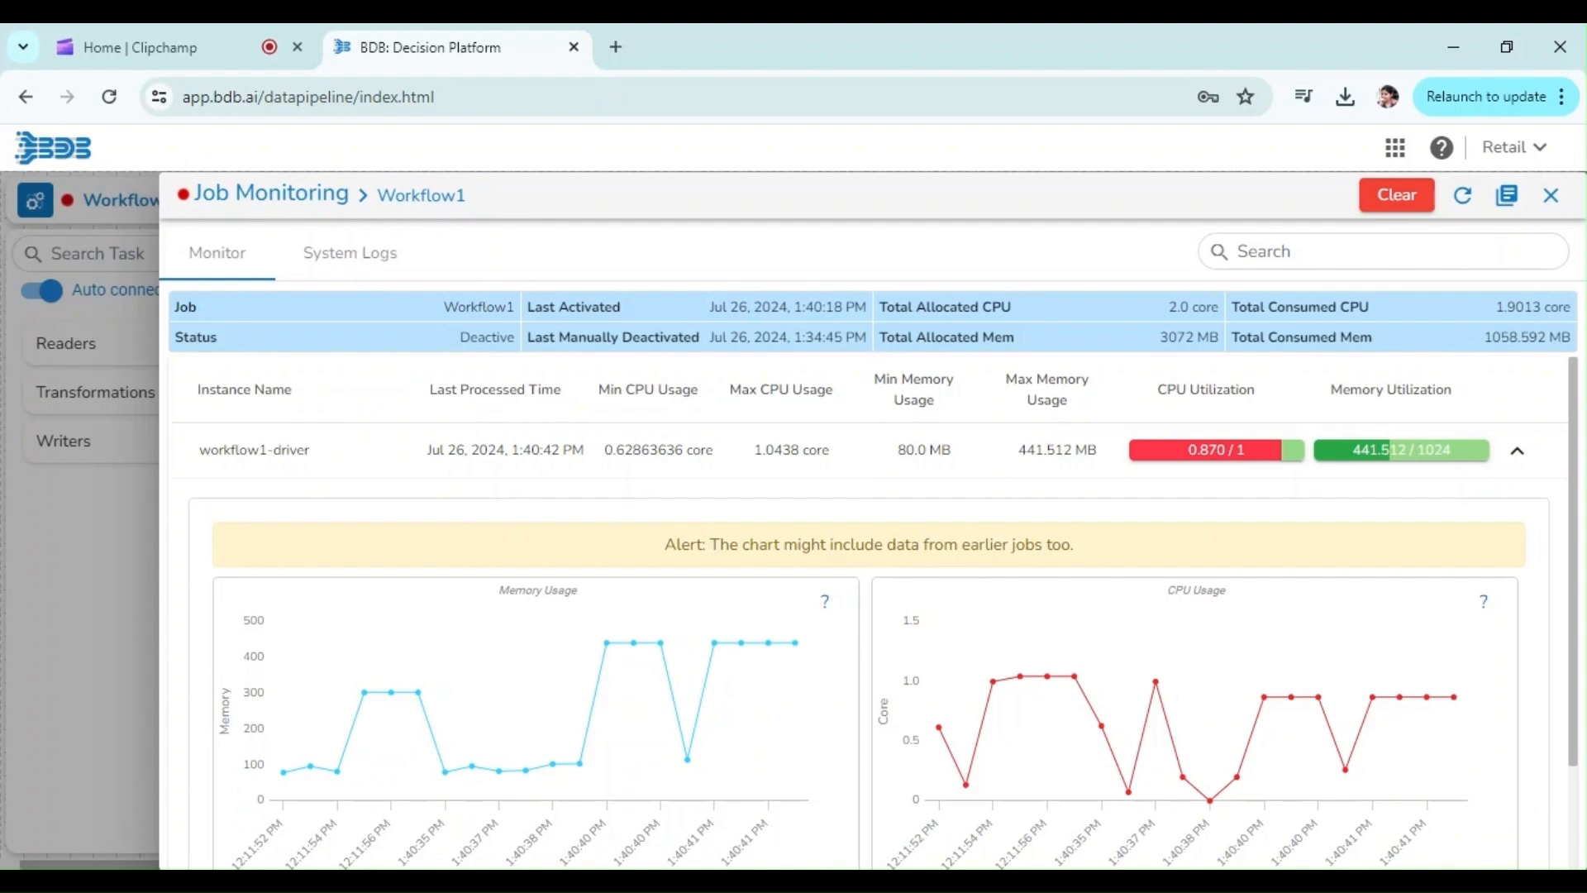
Open the System Logs of the job monitor and browse the start date picker
click(352, 258)
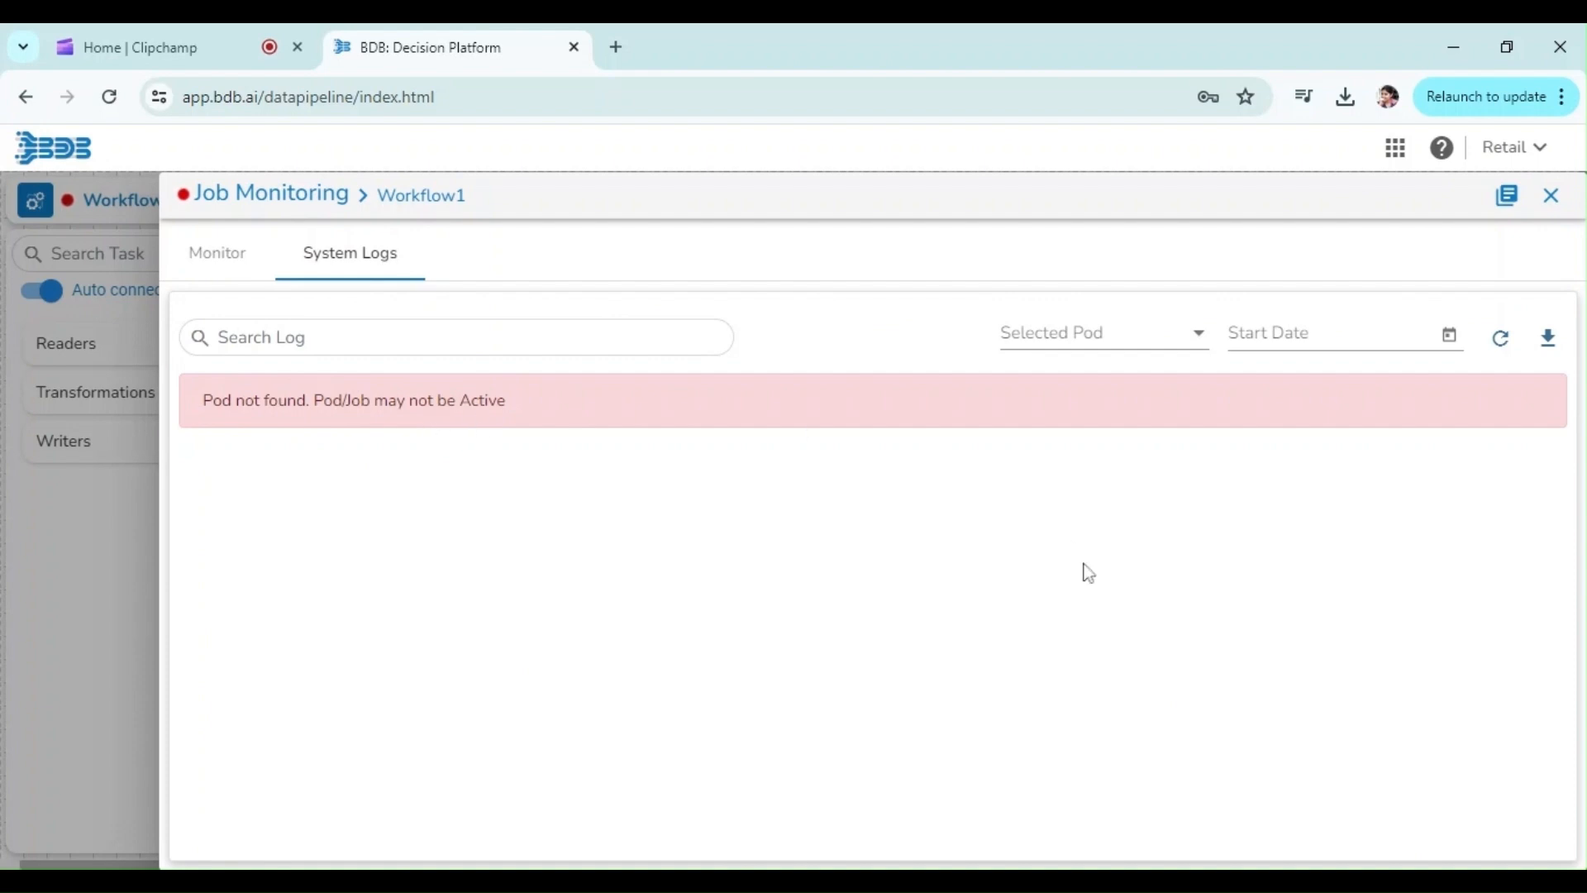
click(1449, 335)
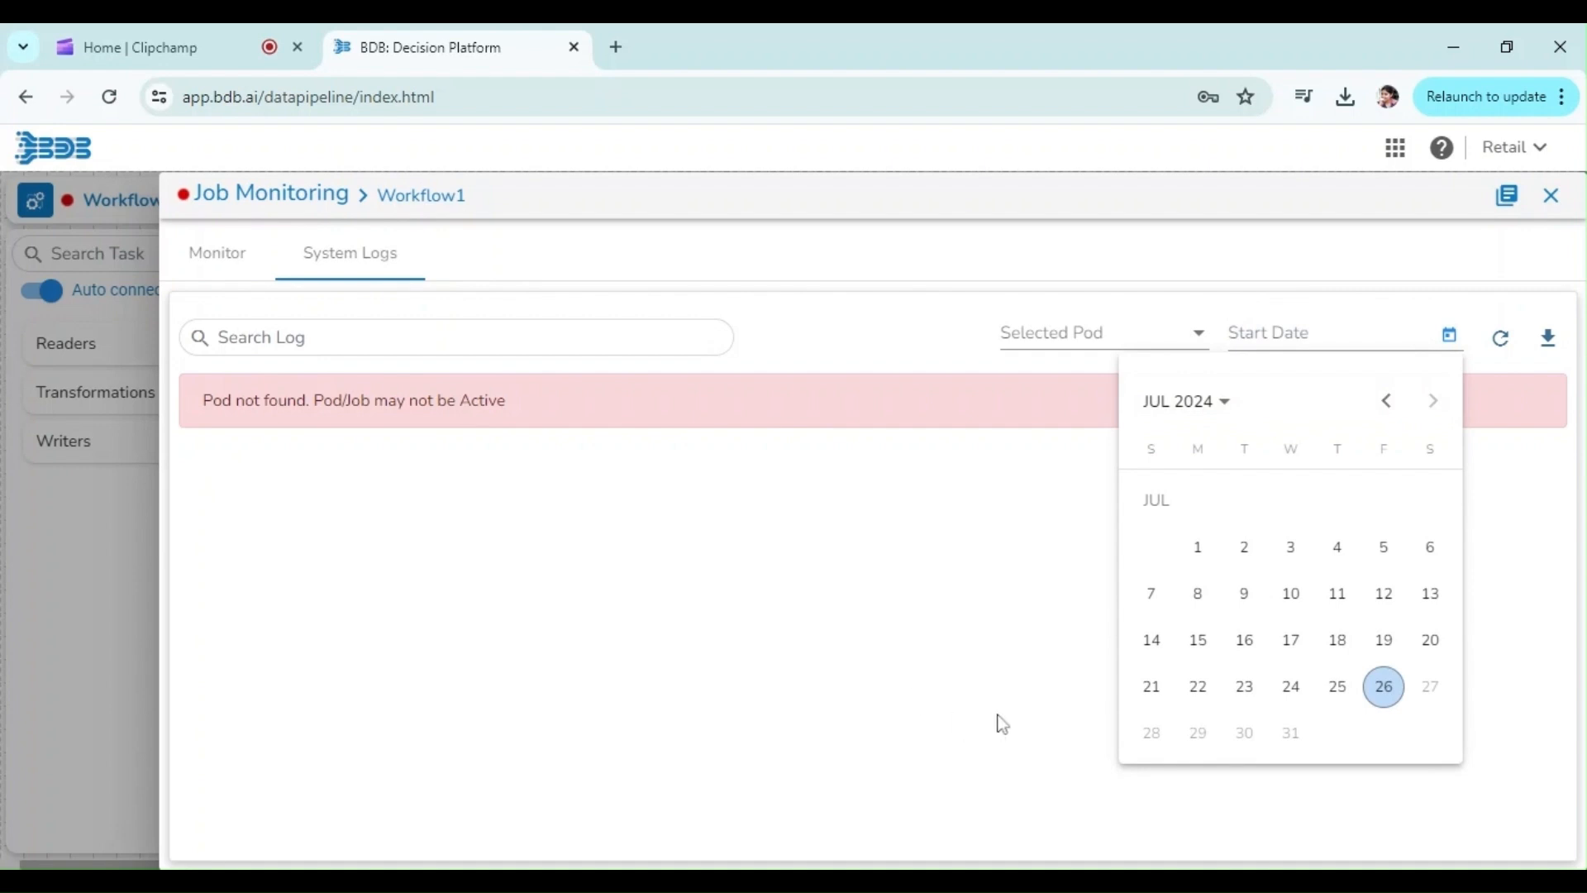
click(762, 687)
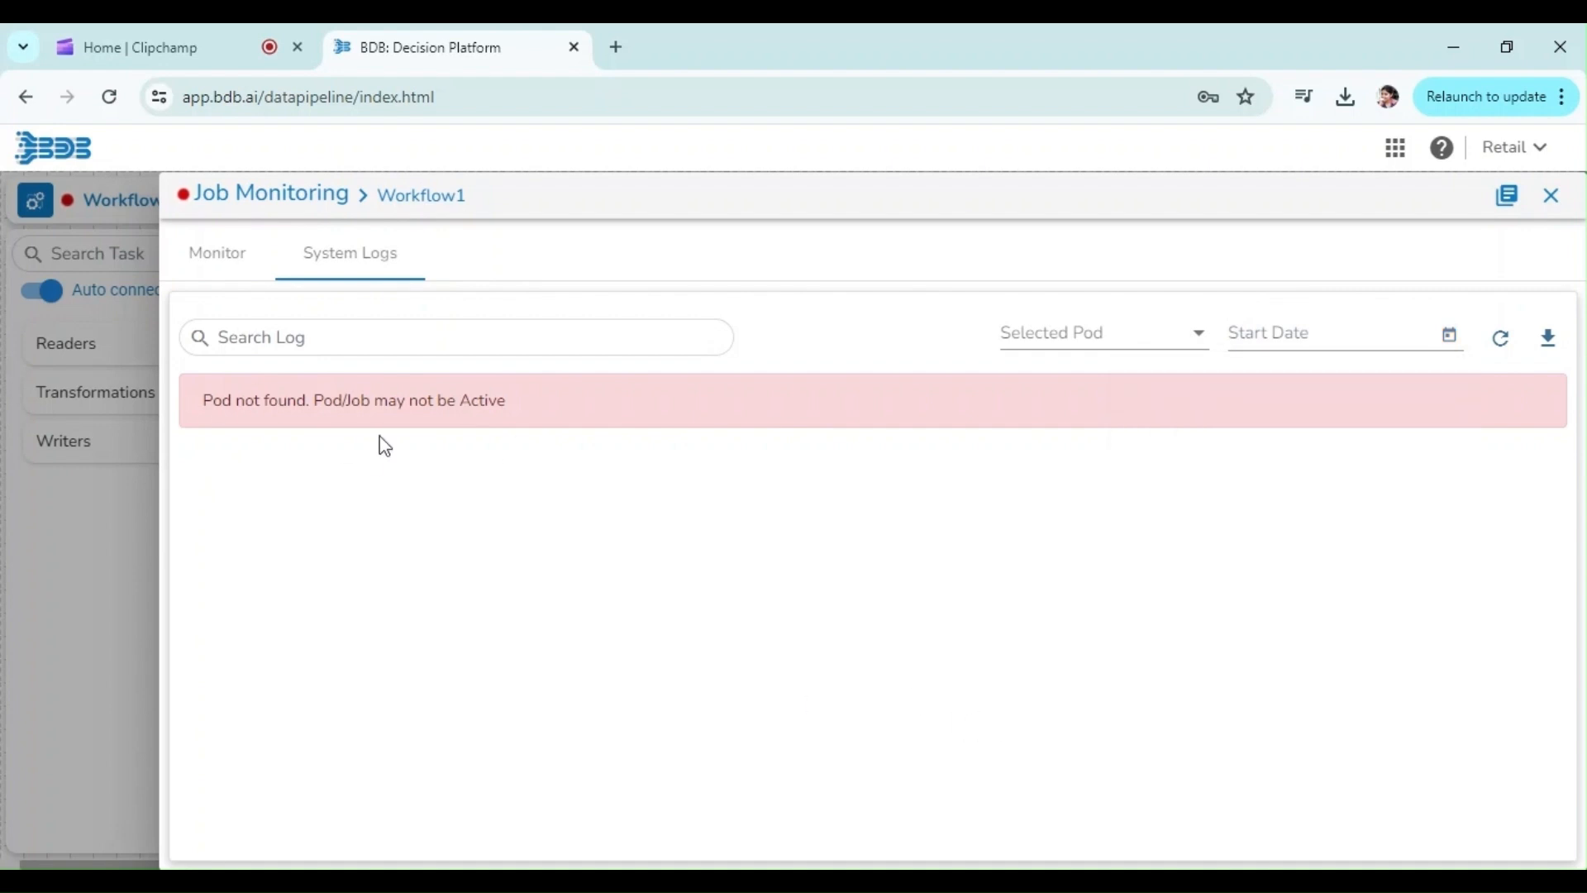